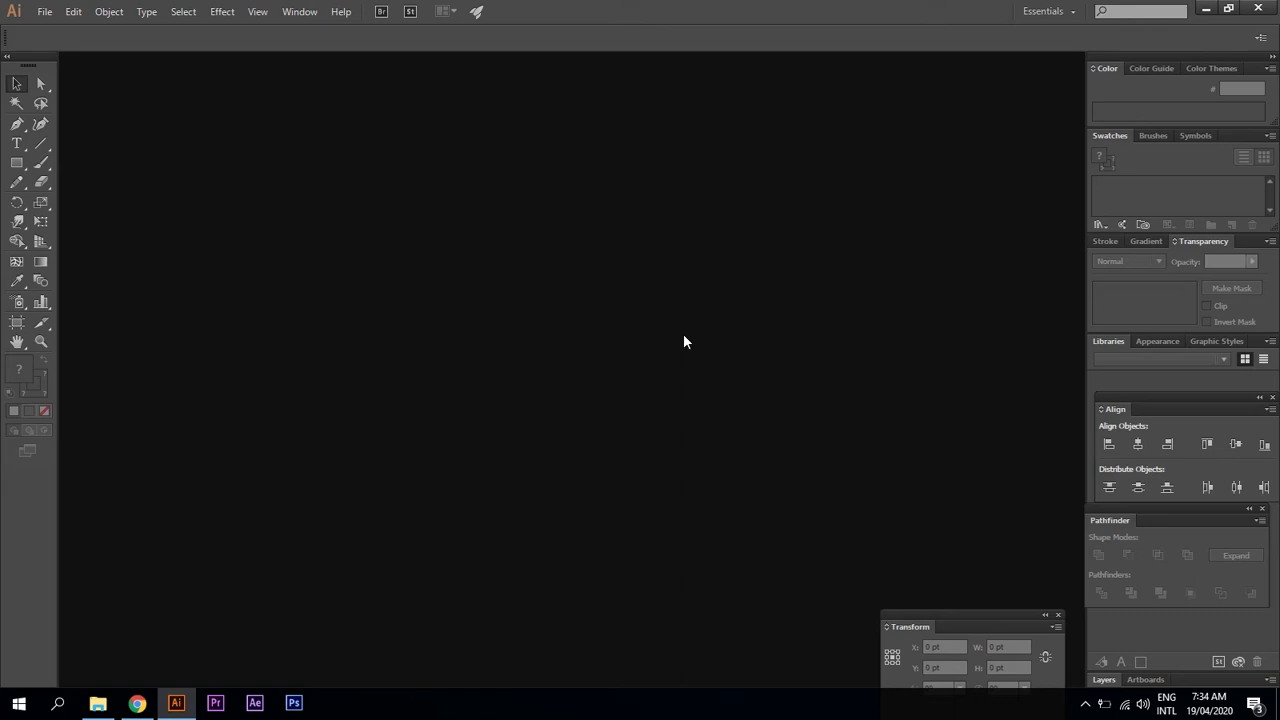
Create a new document and draw a wide rectangle on the artboard
left_click(44, 11)
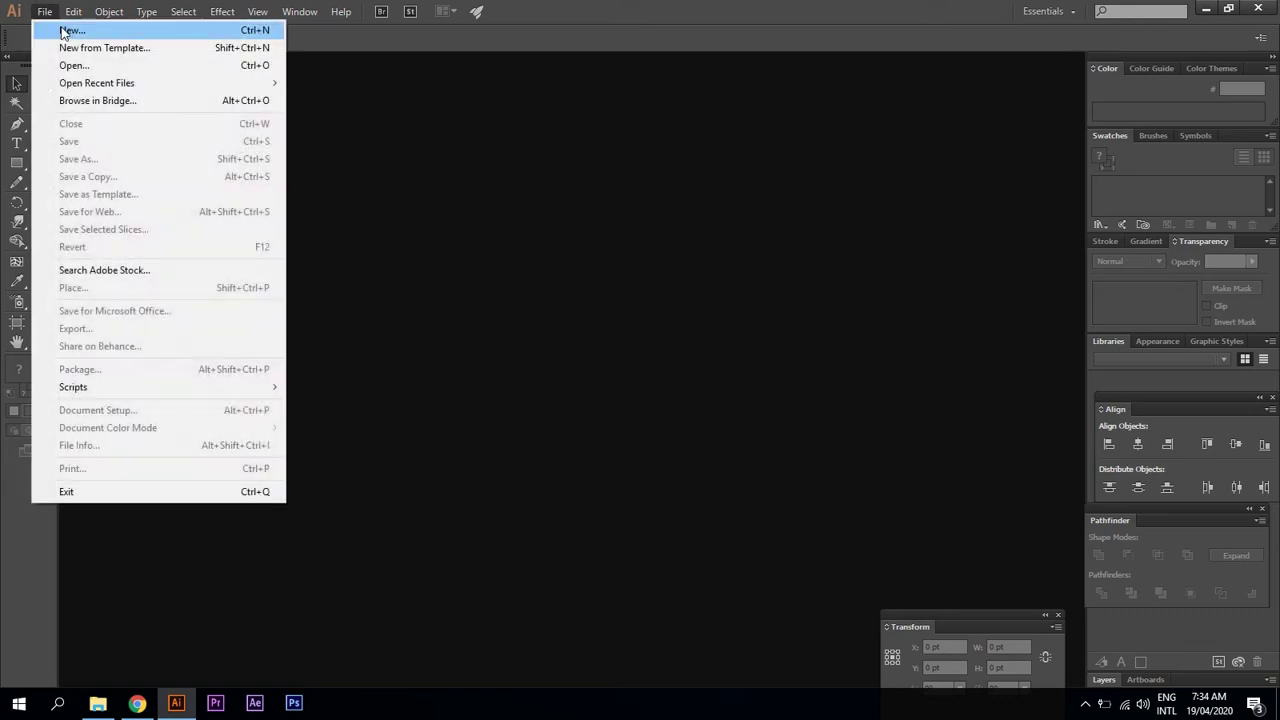
left_click(736, 496)
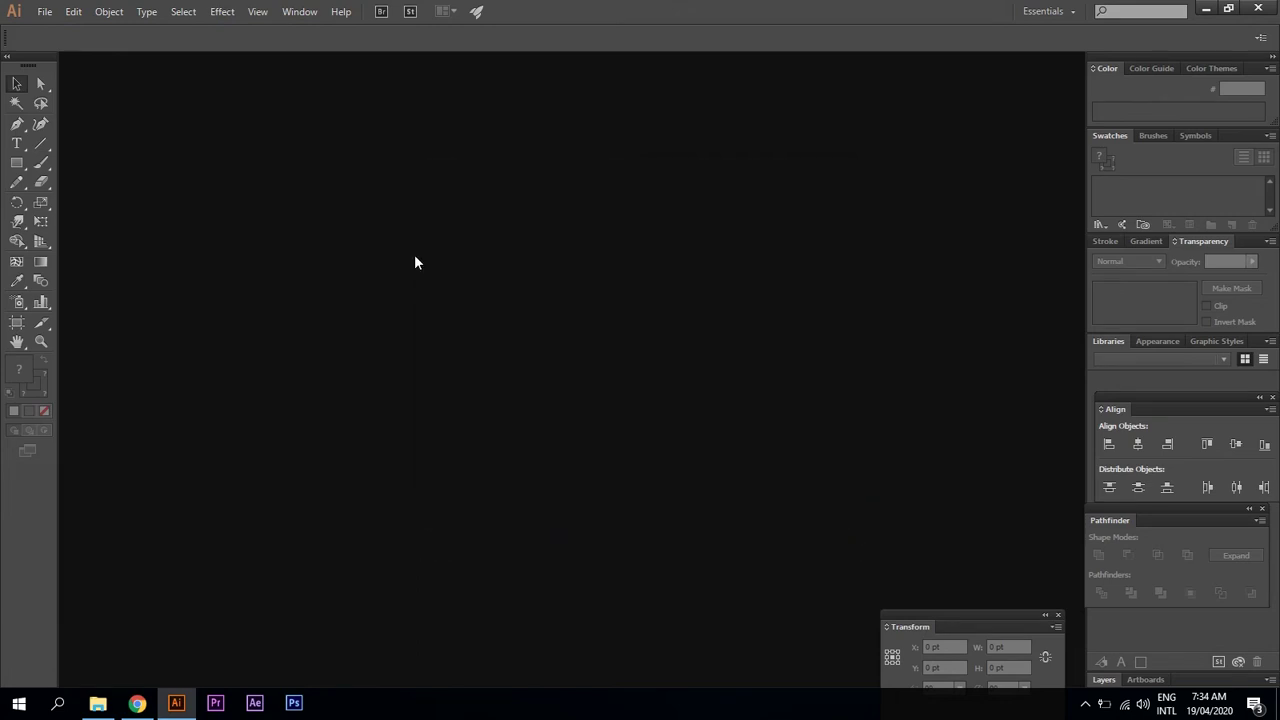
left_click(17, 163)
left_click_drag(258, 214, 800, 516)
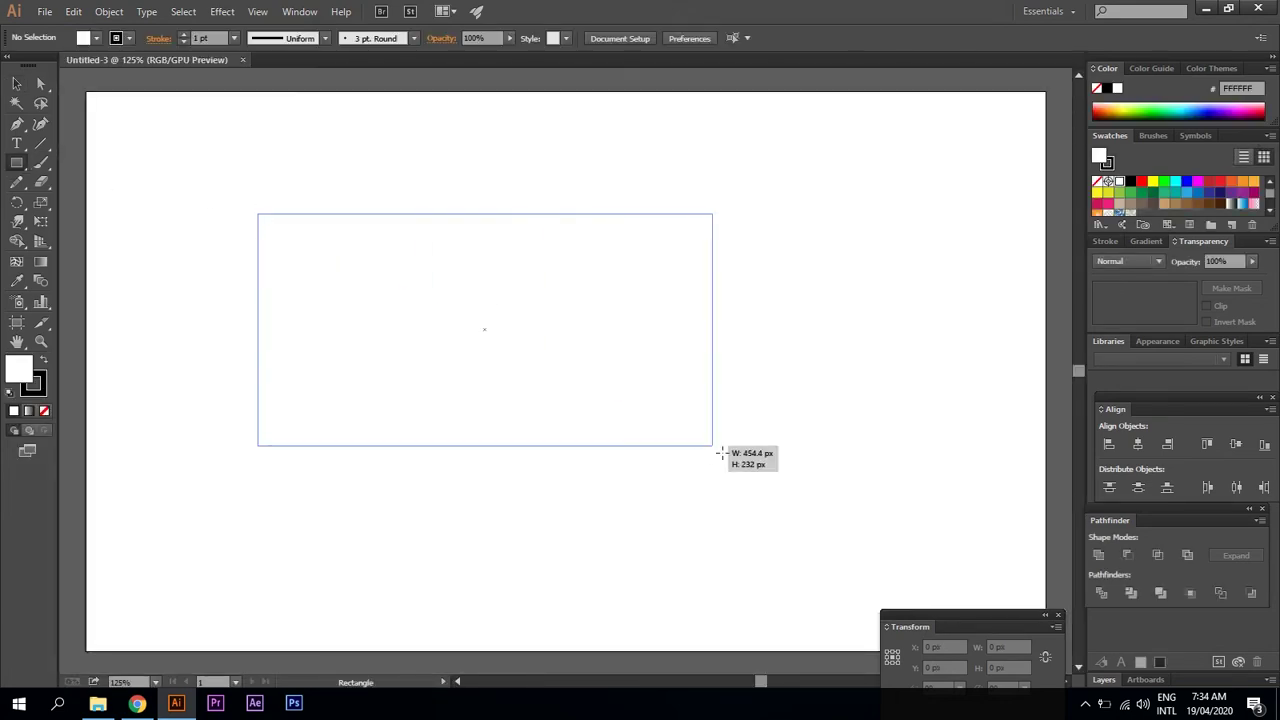
left_click(16, 83)
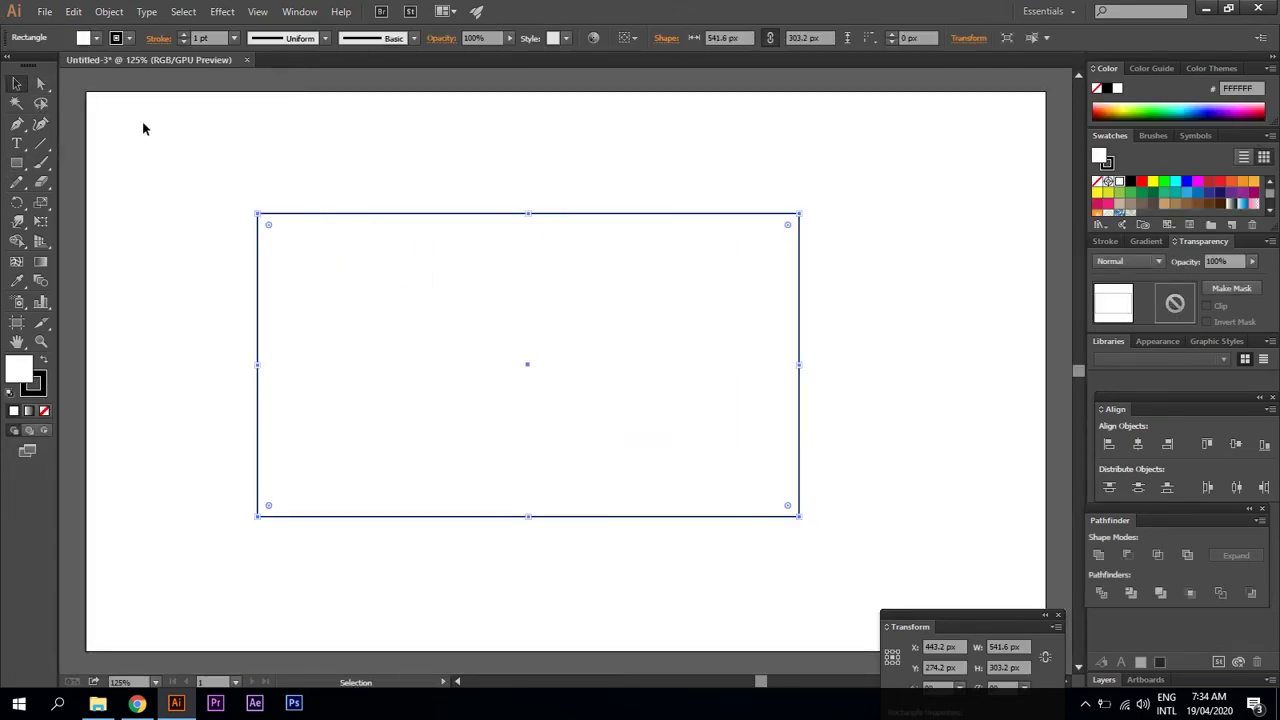
left_click_drag(445, 298, 465, 304)
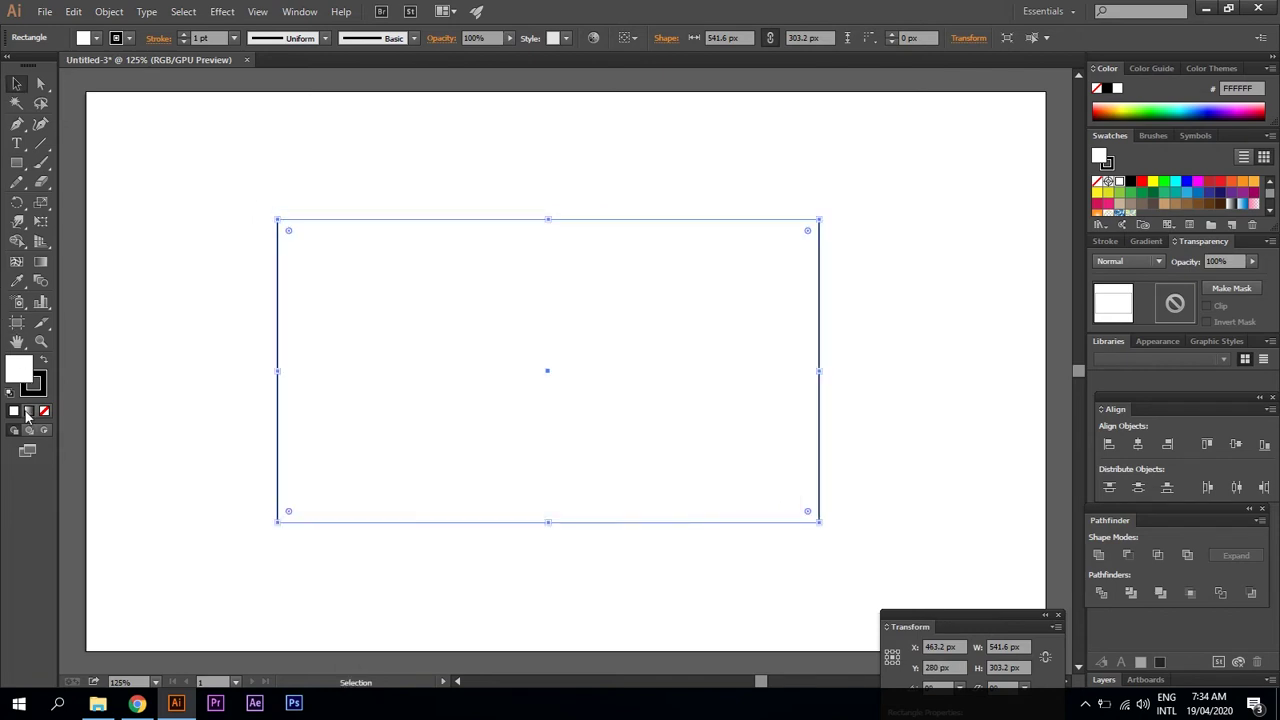
Fill the rectangle with a linear gradient of red, blue and yellow stops
left_click(28, 410)
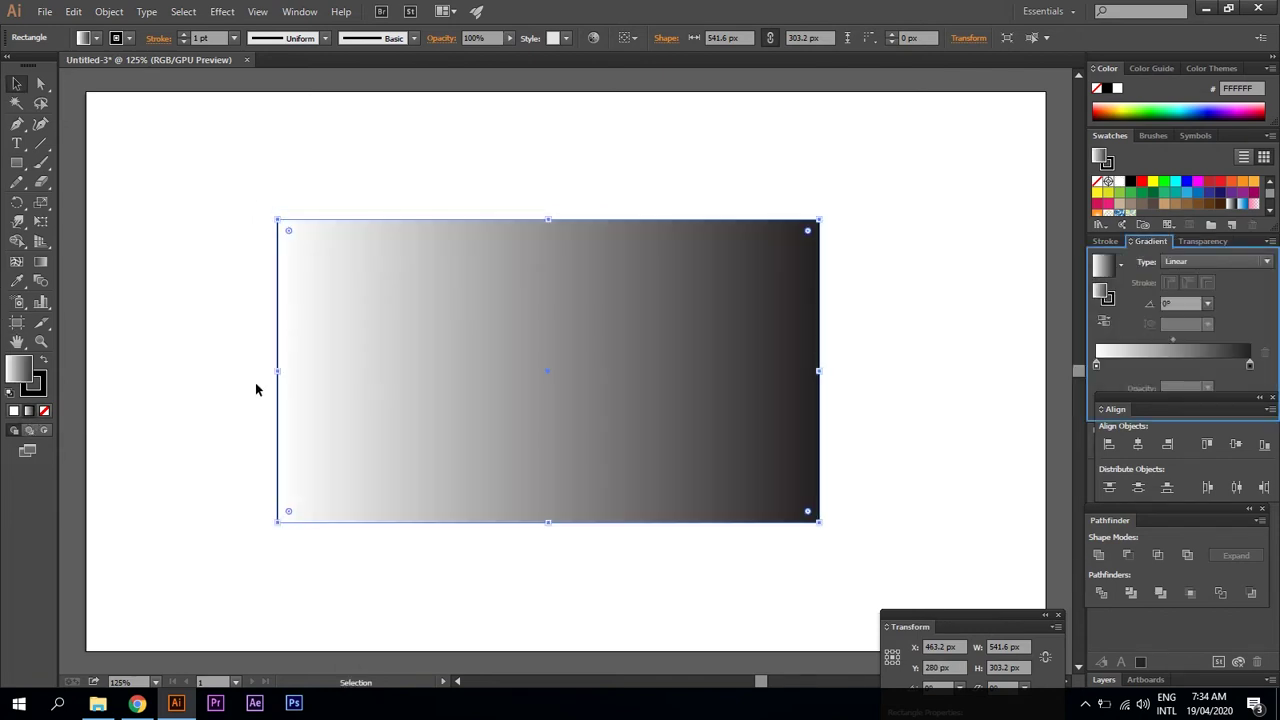
left_click(1096, 366)
left_click(1086, 414)
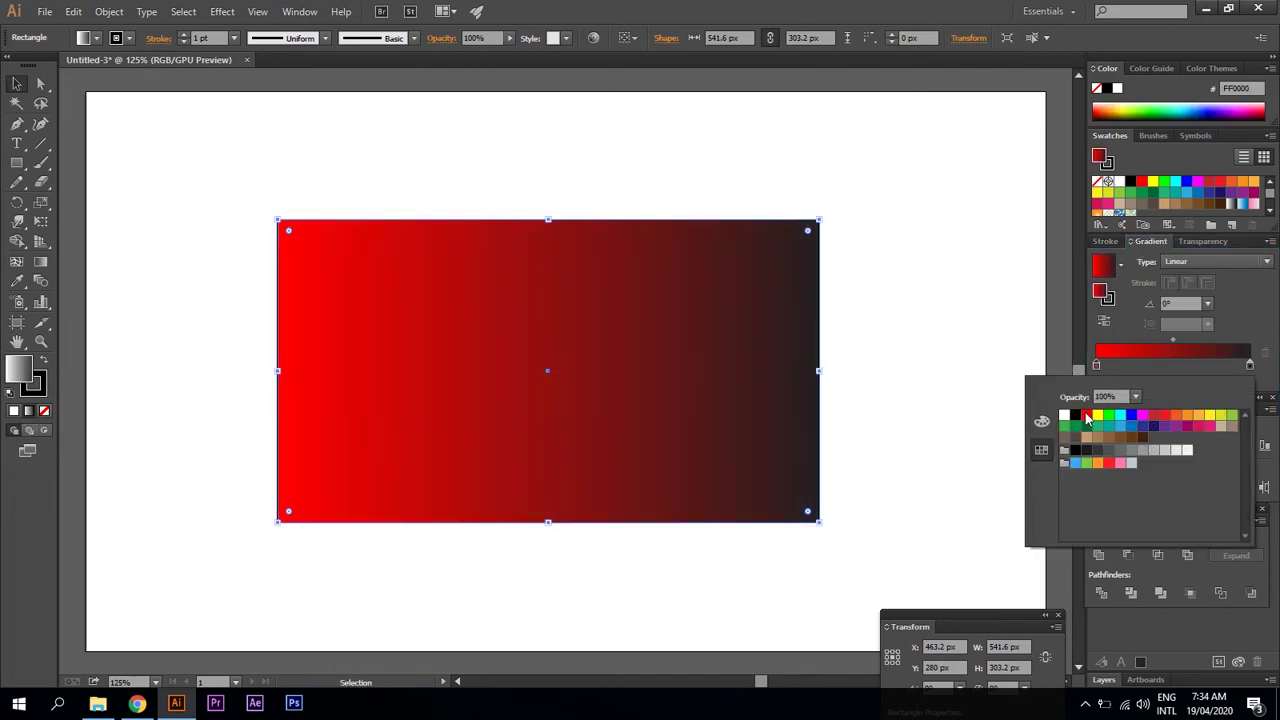
left_click(1249, 365)
double_click(1249, 365)
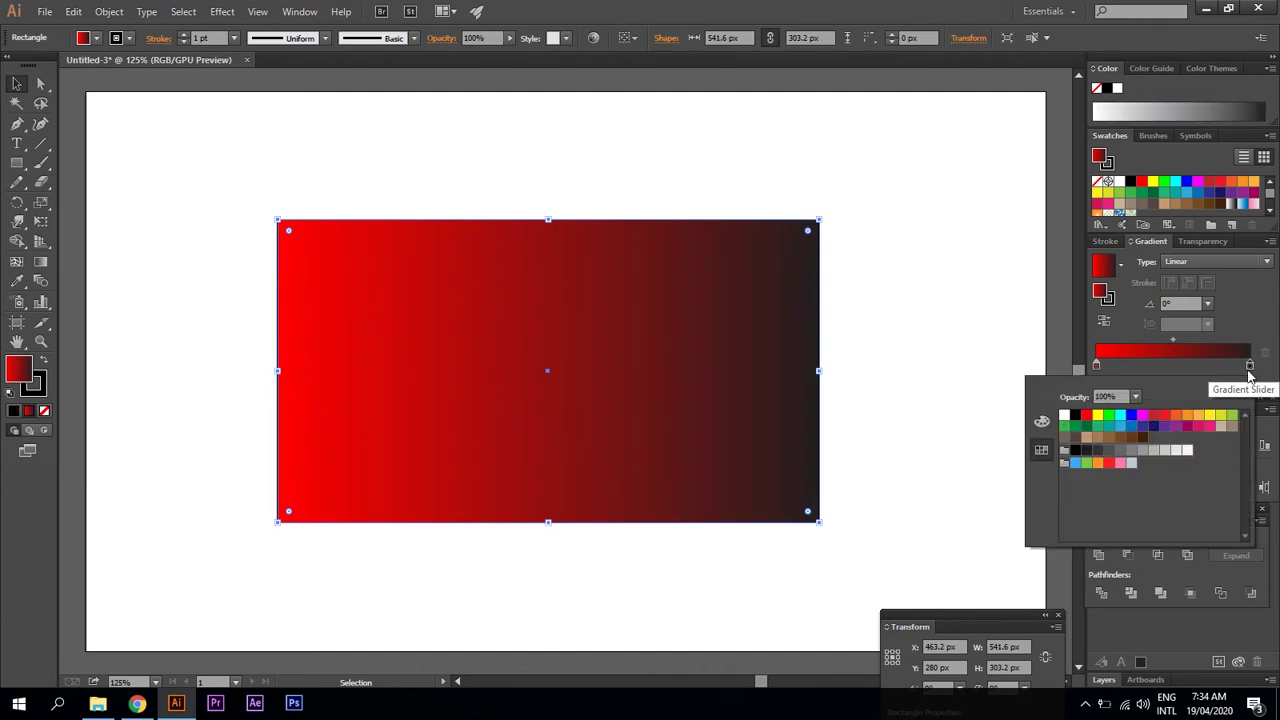
left_click(1209, 415)
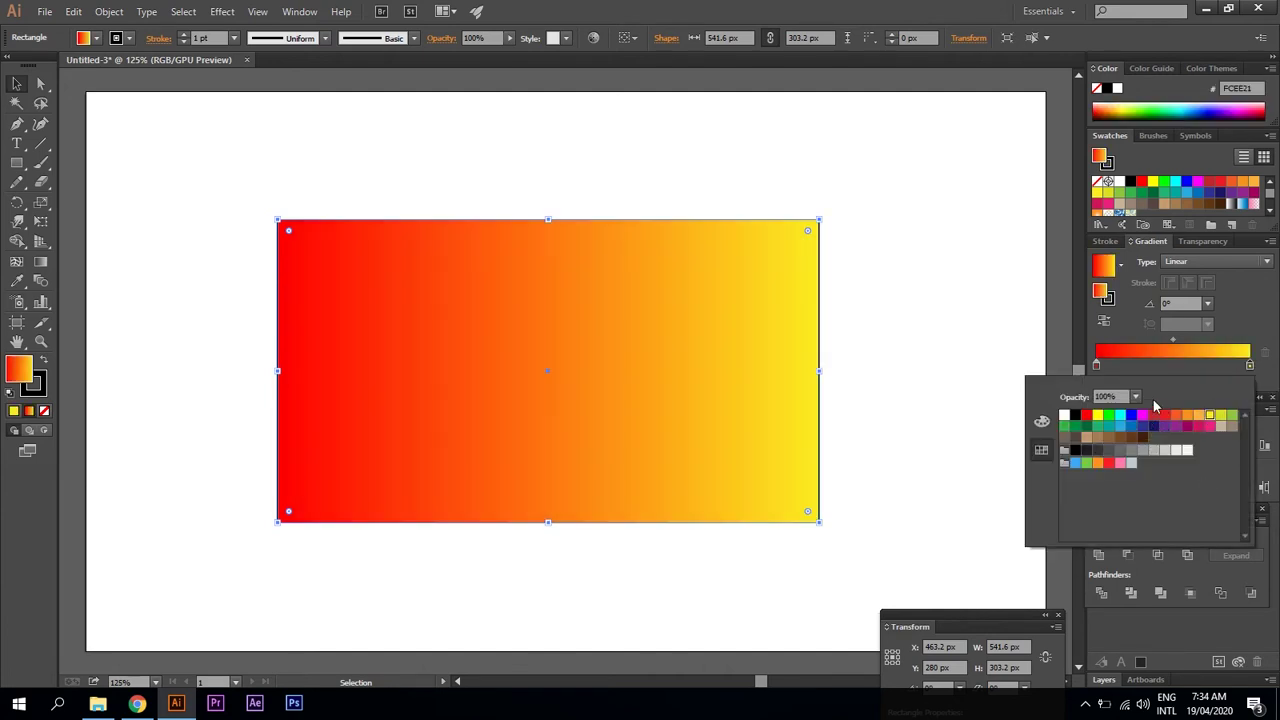
left_click(1191, 366)
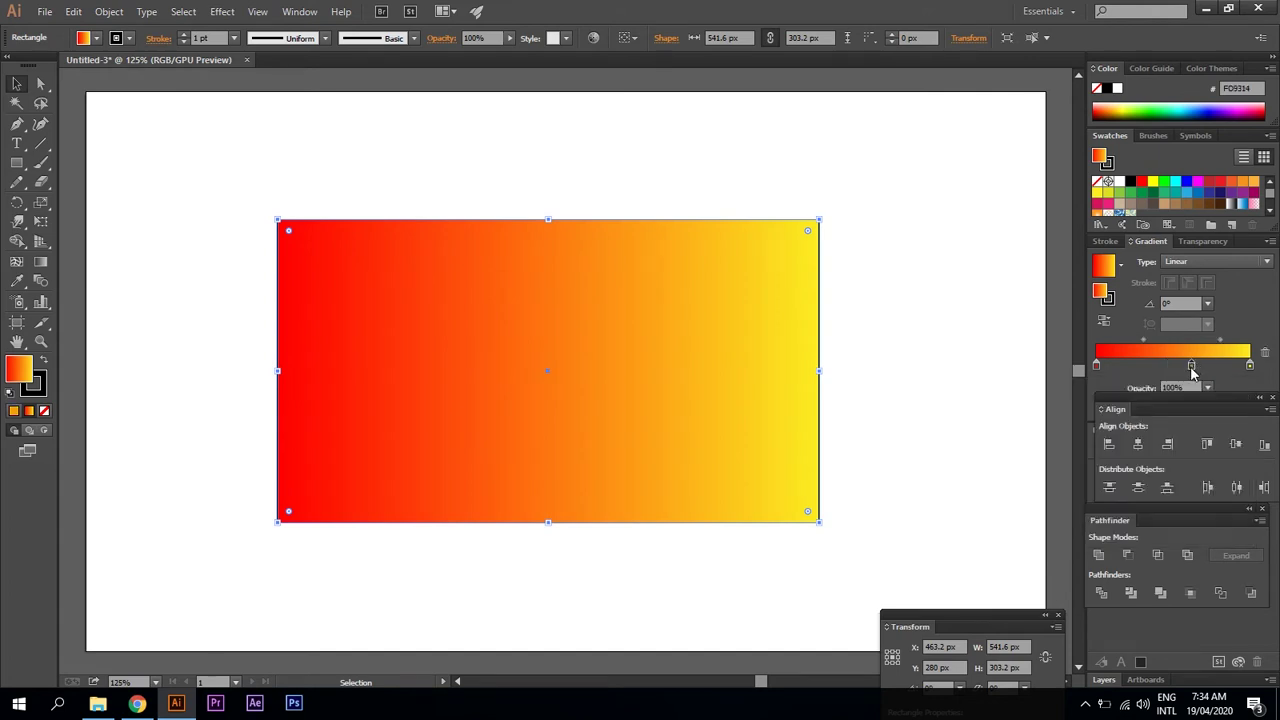
double_click(1191, 366)
left_click(1131, 415)
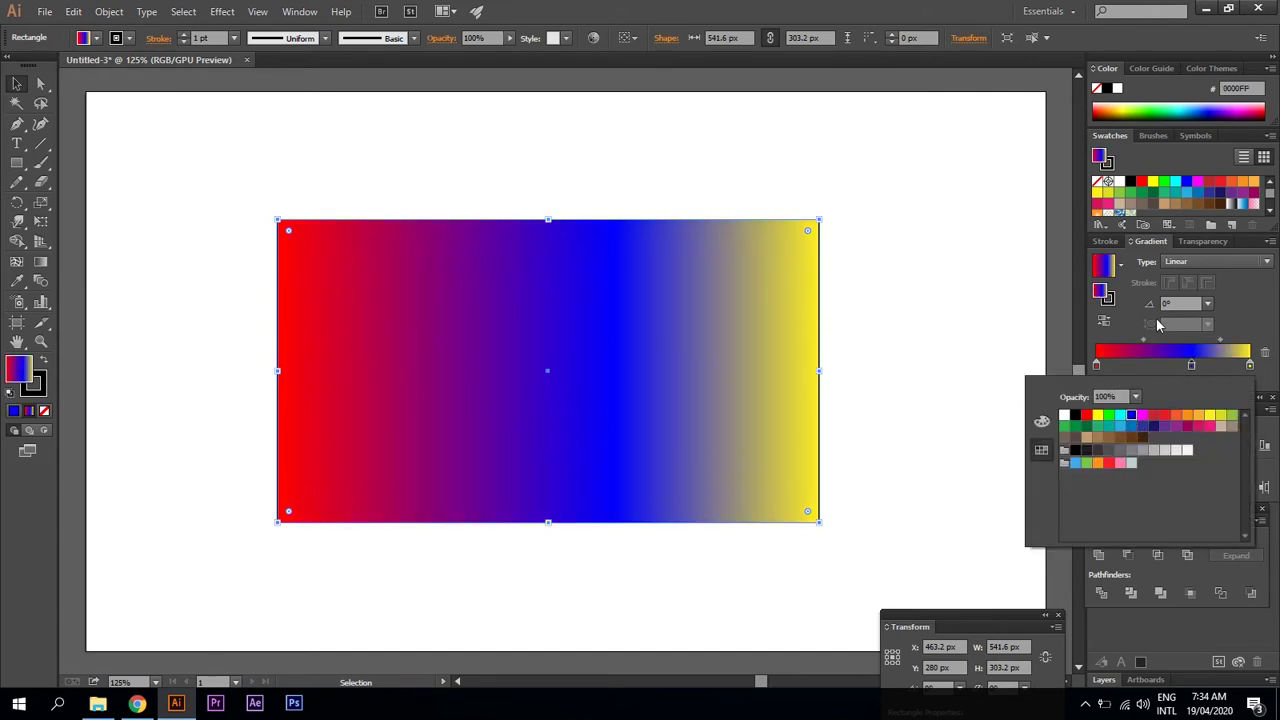
left_click(1191, 366)
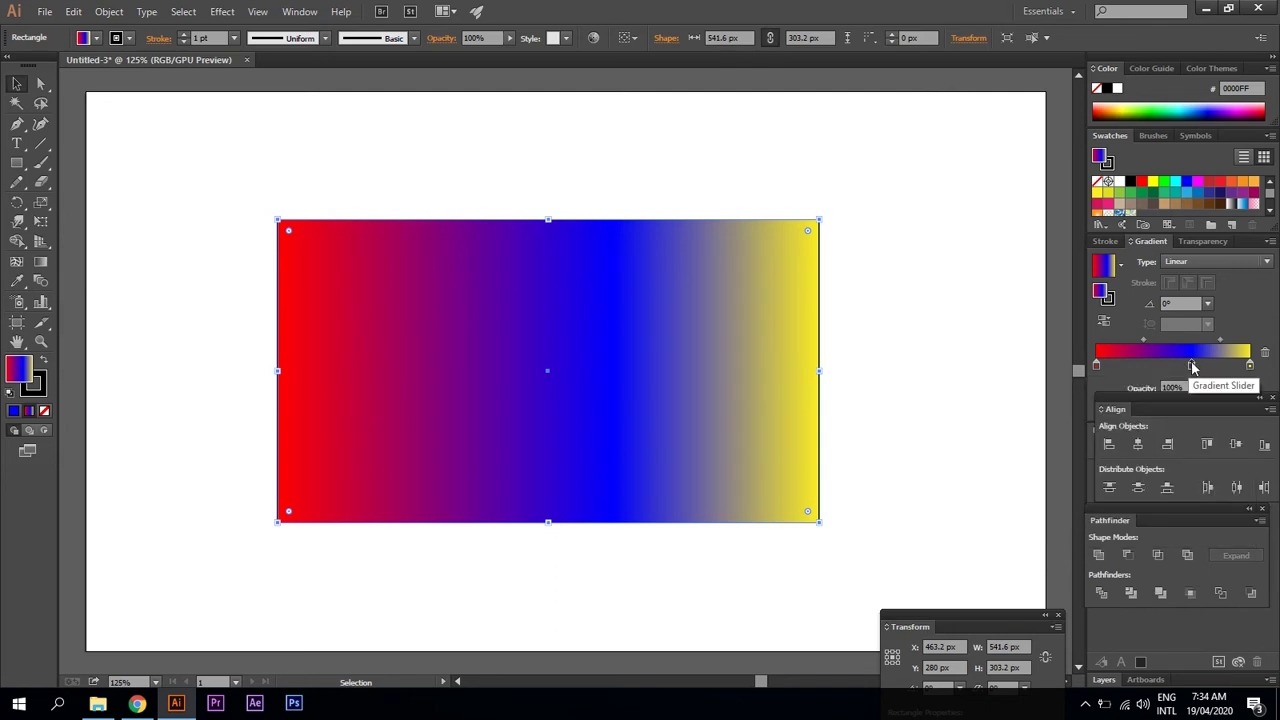
left_click_drag(1191, 366, 1172, 366)
left_click(966, 320)
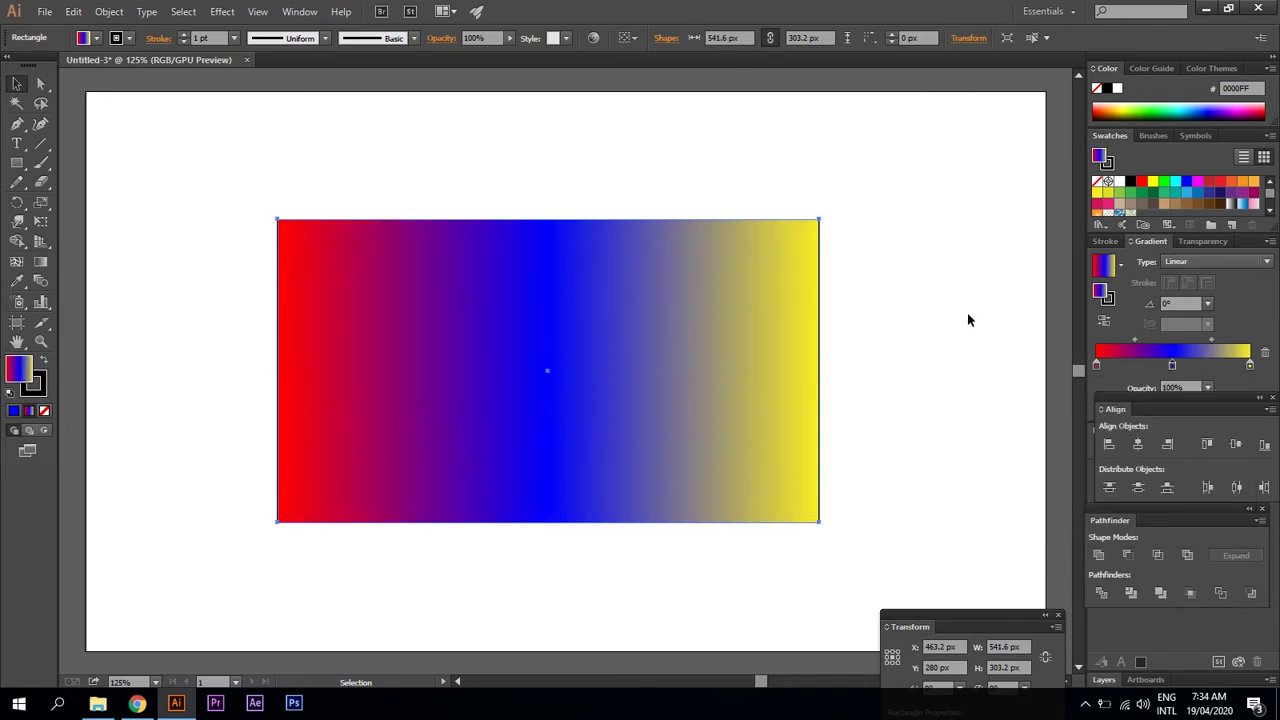
Angle the gradient to -164.3°, yellow left into red right with a narrow blue band
left_click(591, 300)
left_click(17, 261)
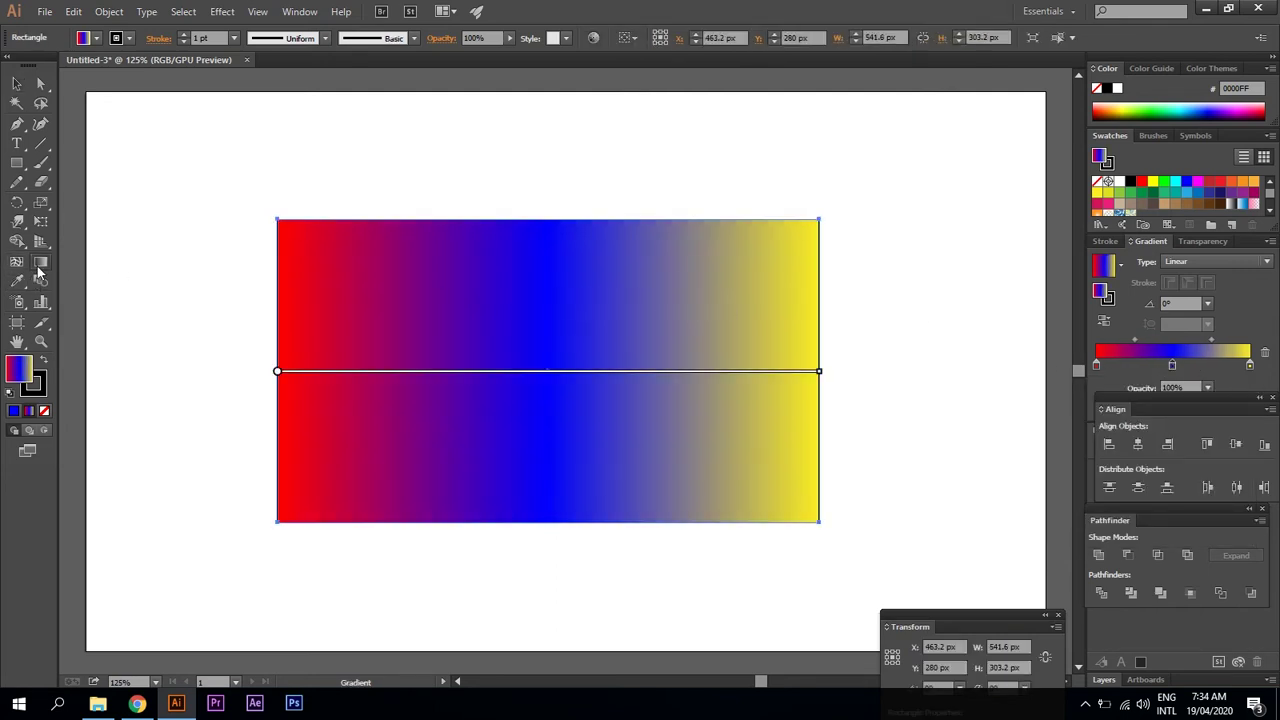
mouse_move(342, 280)
left_mouse_down()
mouse_move(700, 390)
mouse_move(477, 349)
left_mouse_up()
left_click_drag(729, 268, 300, 491)
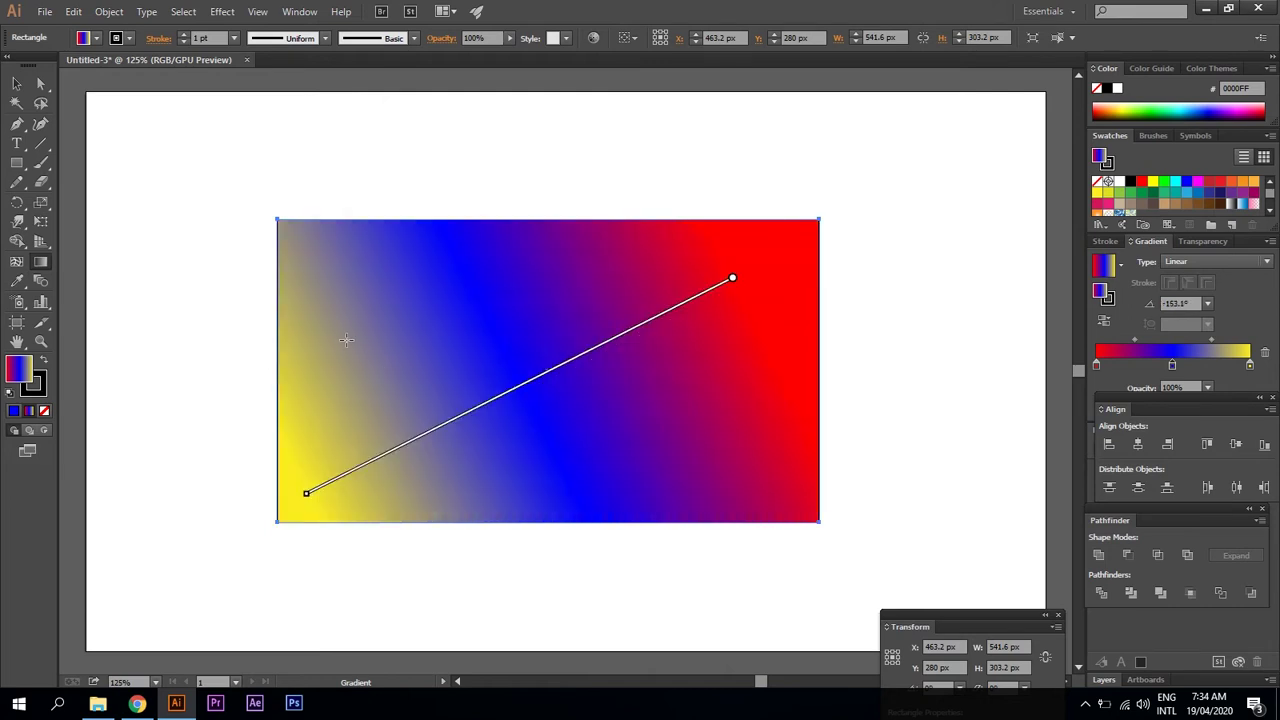
left_click_drag(367, 415, 490, 385)
left_click_drag(334, 413, 409, 399)
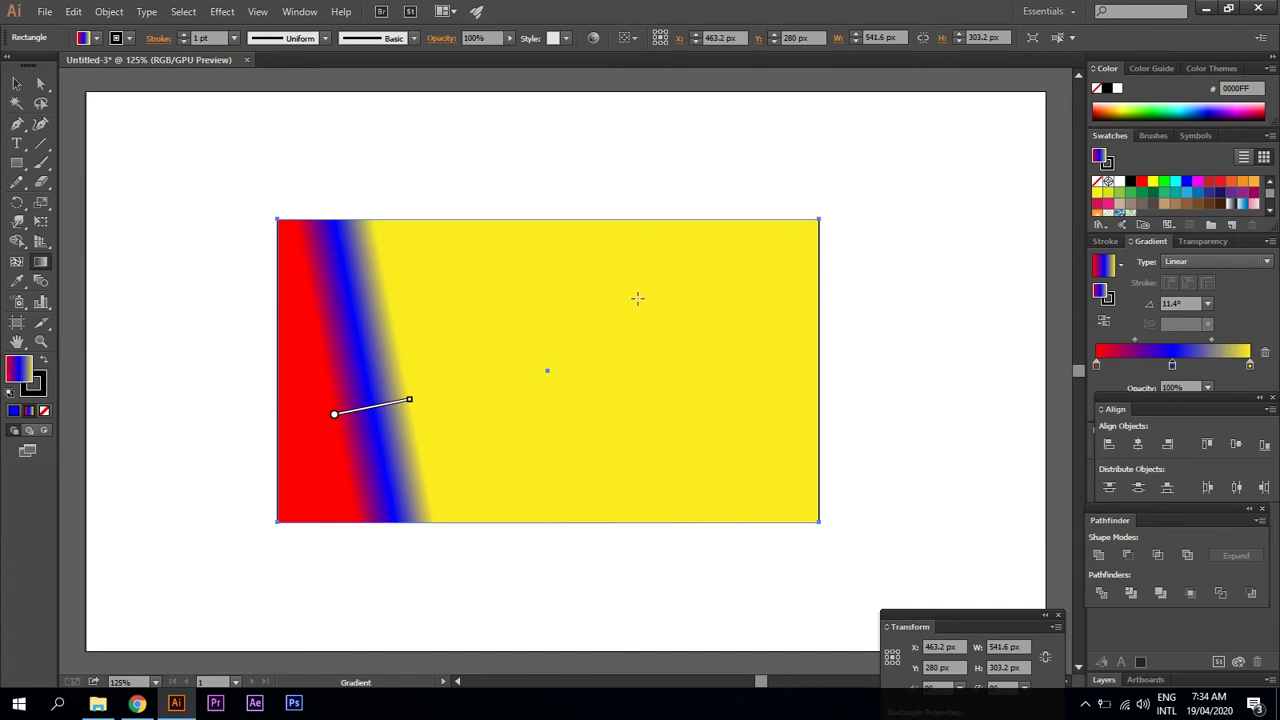
left_click_drag(649, 342, 504, 383)
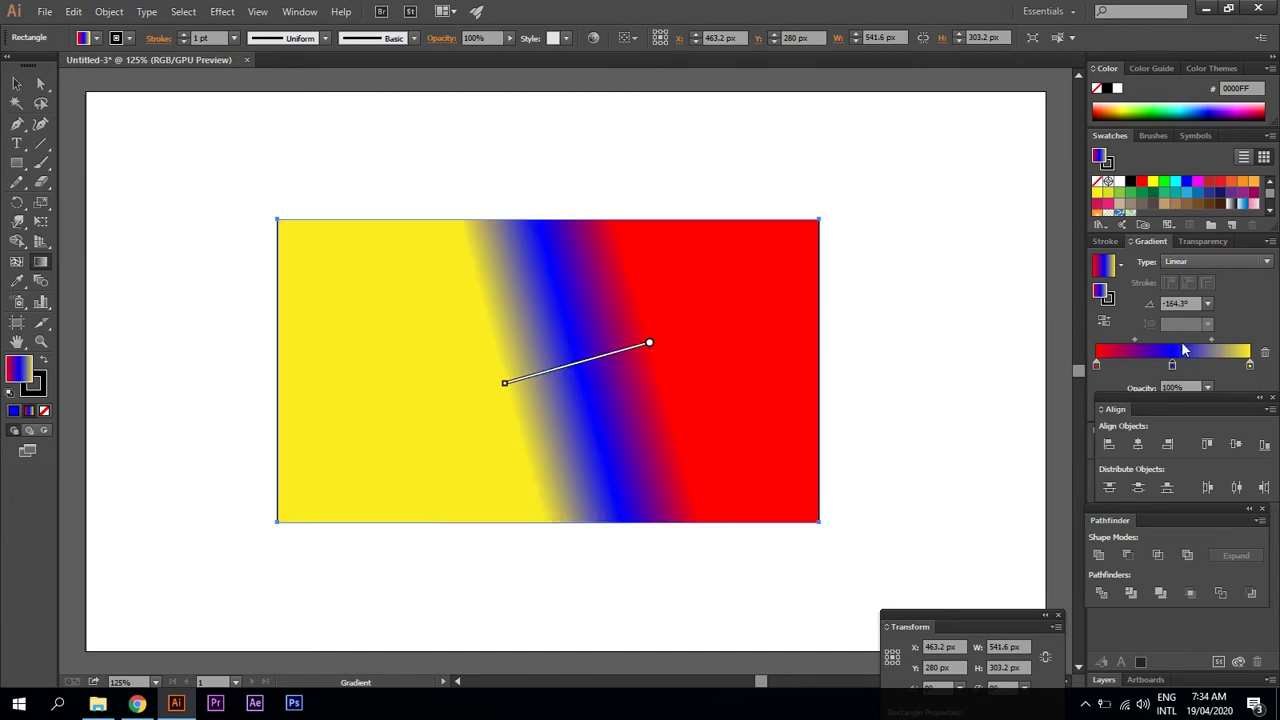
left_click_drag(1135, 340, 1177, 338)
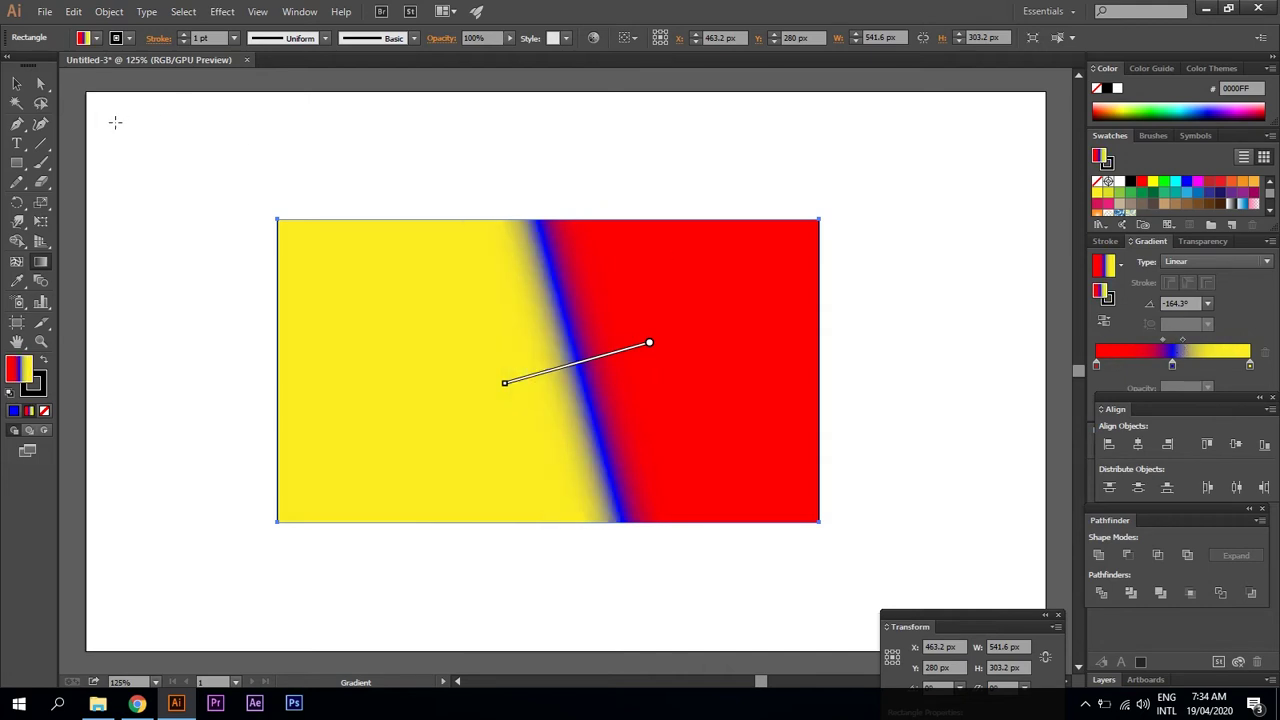
left_click(16, 84)
left_click(503, 140)
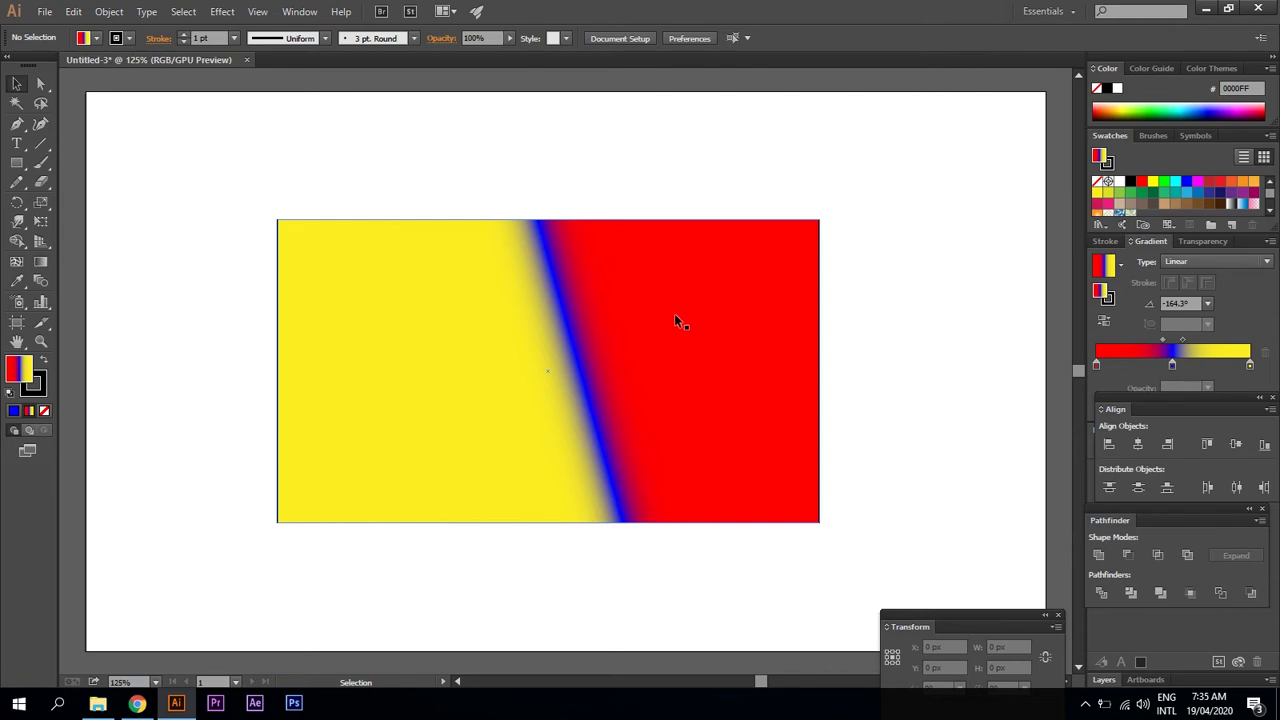
left_click(1206, 9)
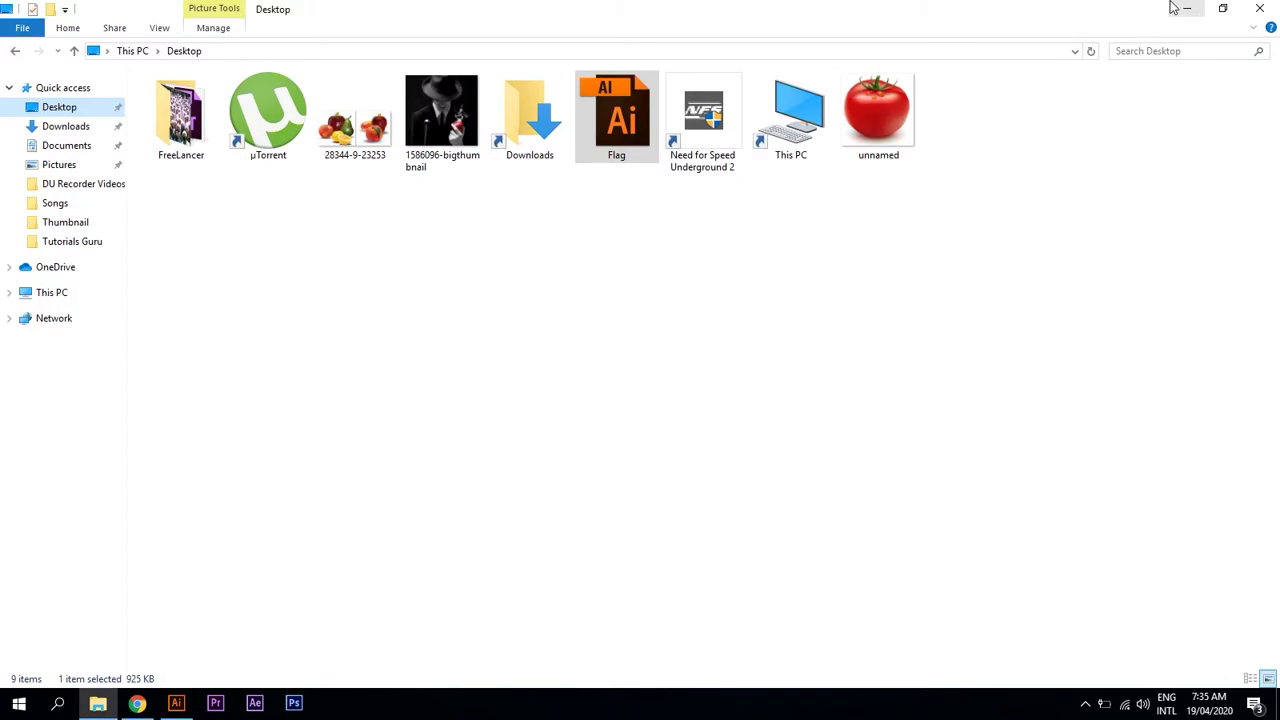
double_click(884, 108)
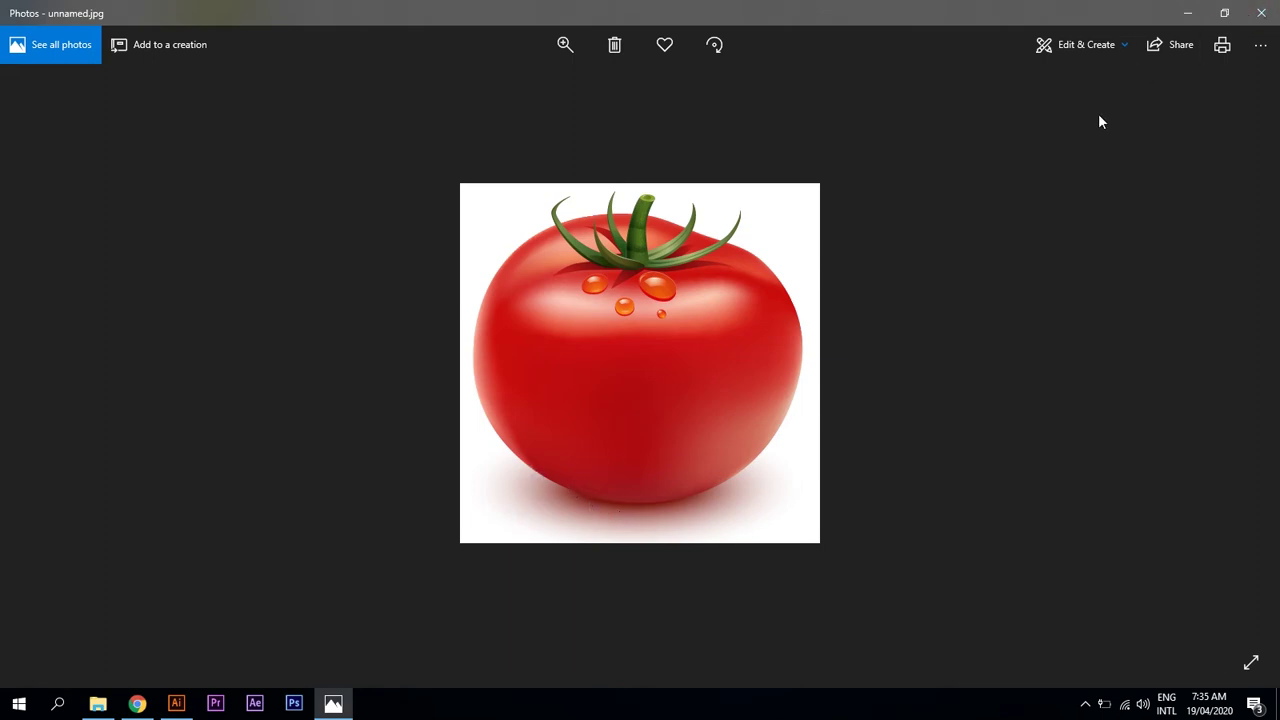
key("Right")
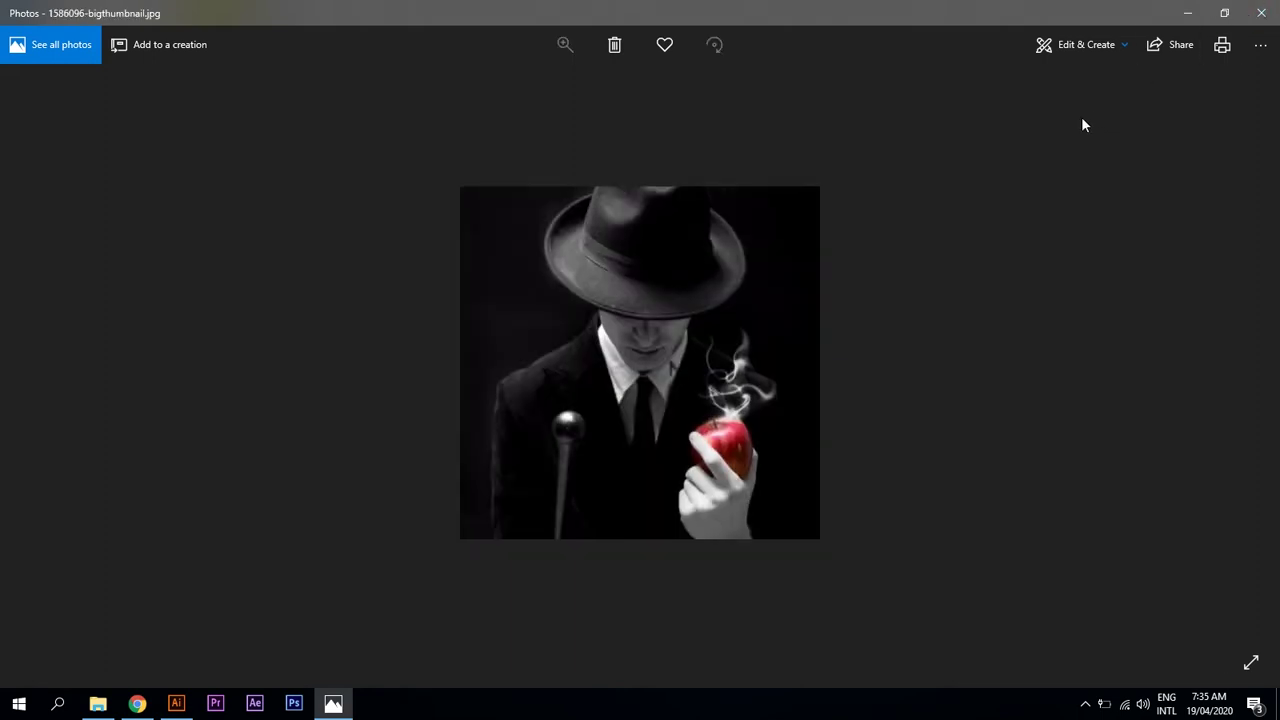
key("Right")
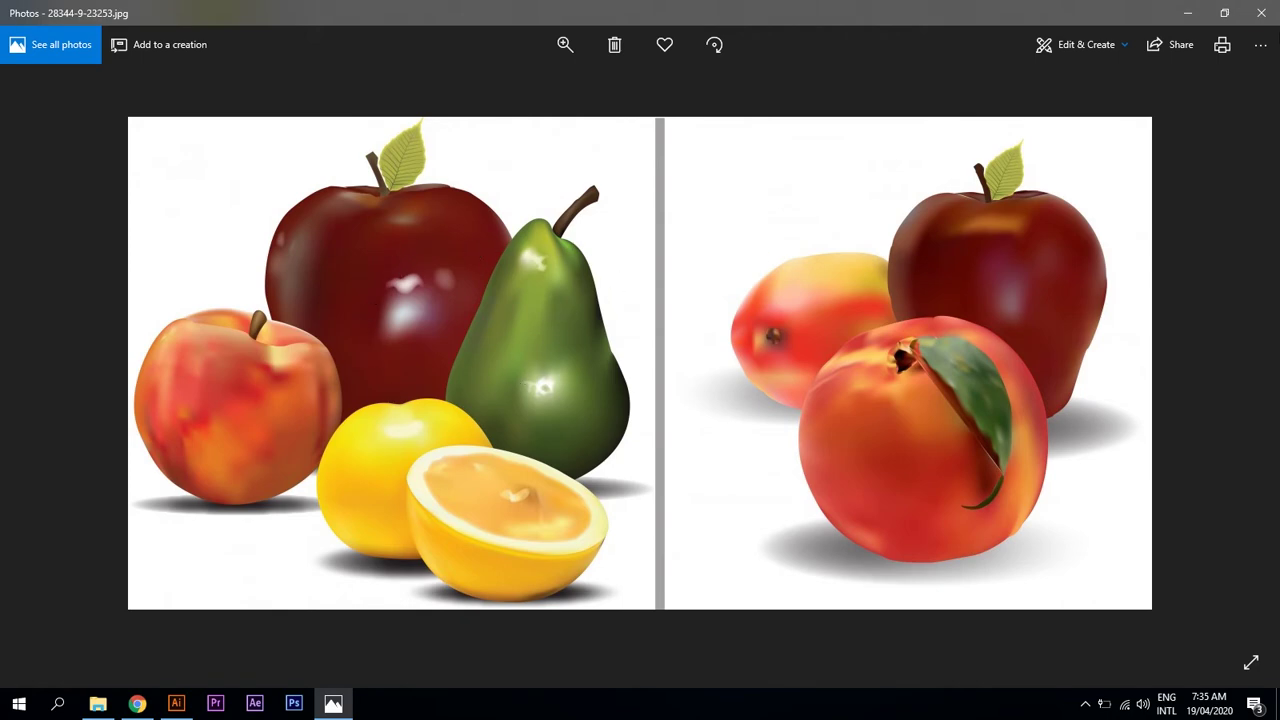
left_click(1261, 13)
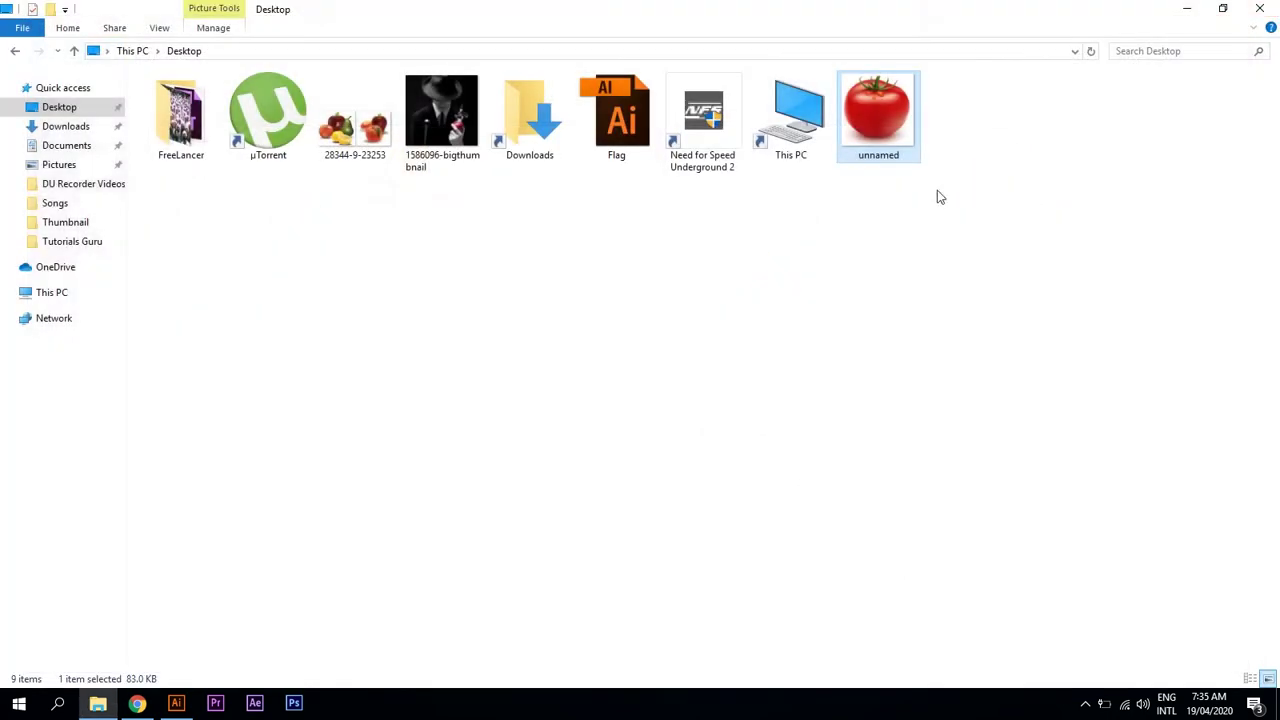
left_click(1195, 10)
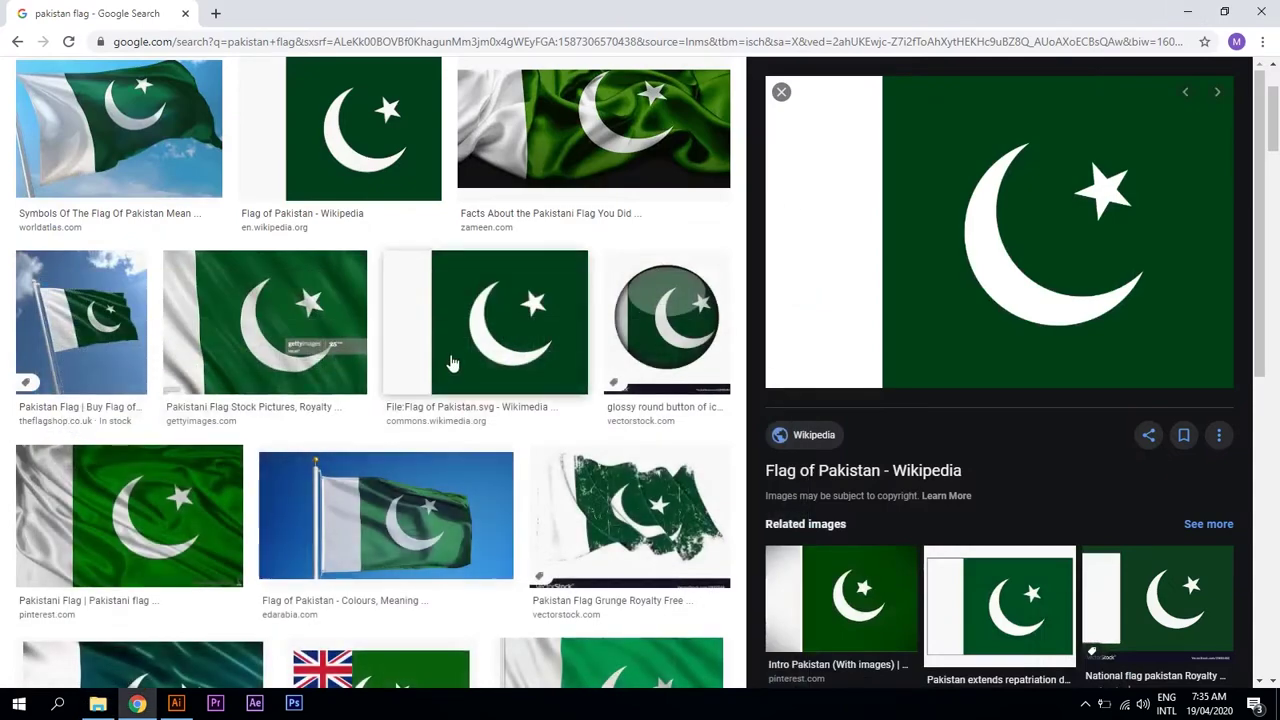
left_click(180, 712)
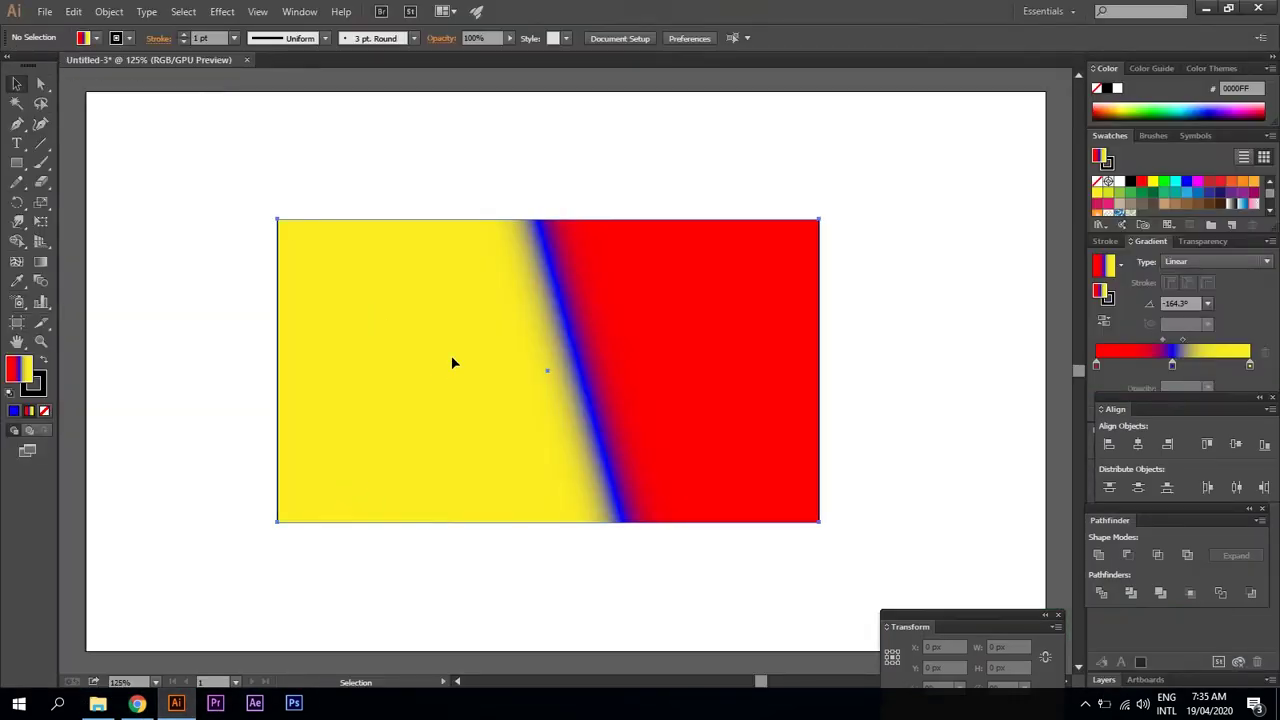
Delete the gradient rectangle and draw a 302.4 px circle near the page centre
left_click(454, 354)
key("Delete")
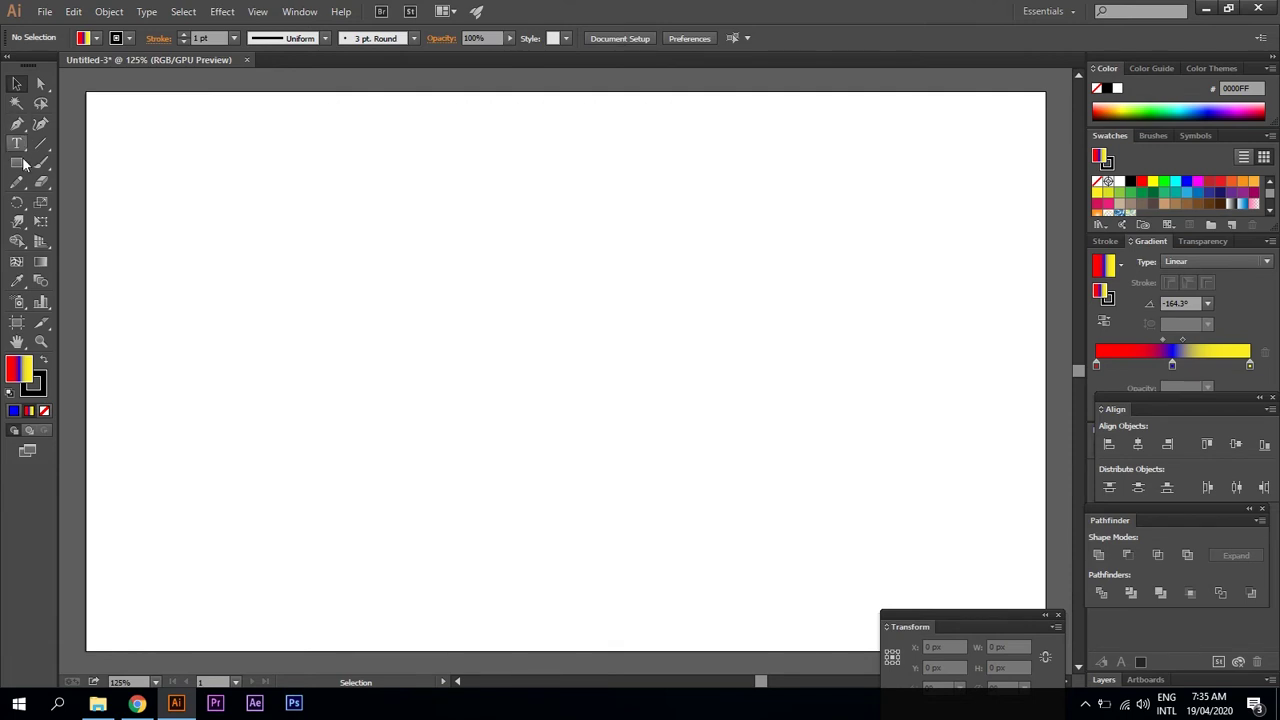
left_click_drag(16, 162, 86, 200)
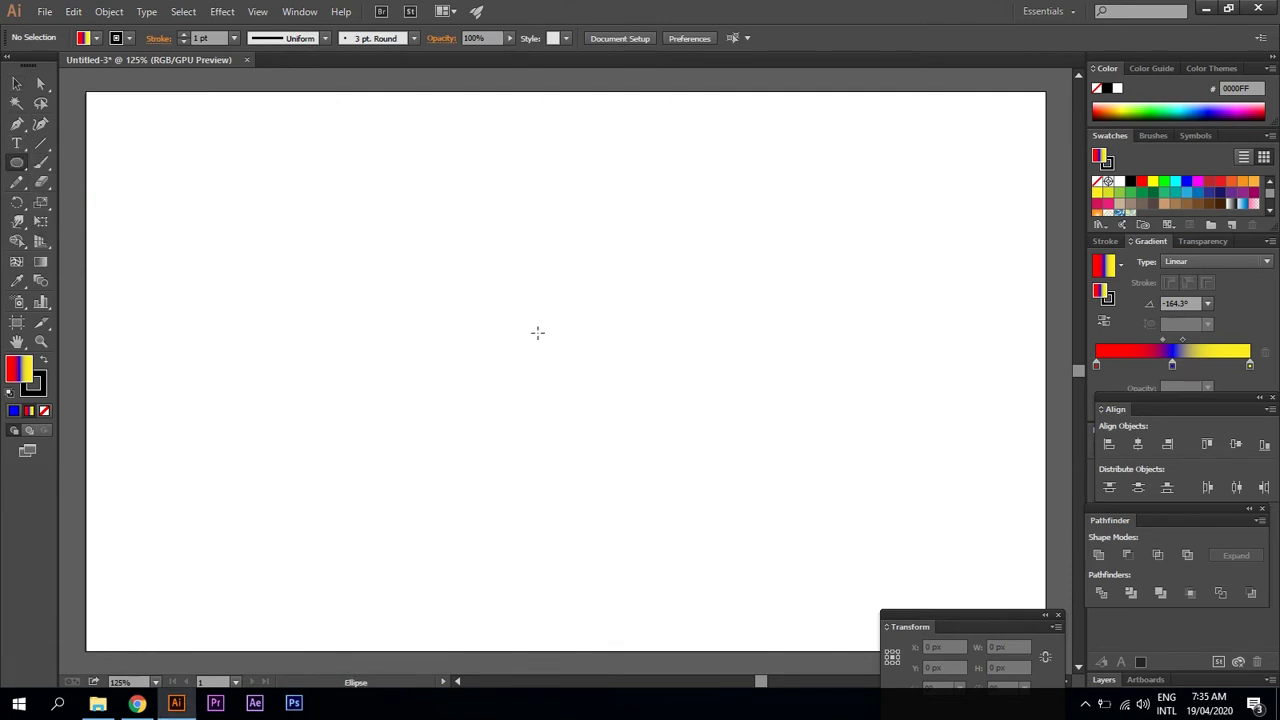
left_click_drag(535, 331, 687, 483)
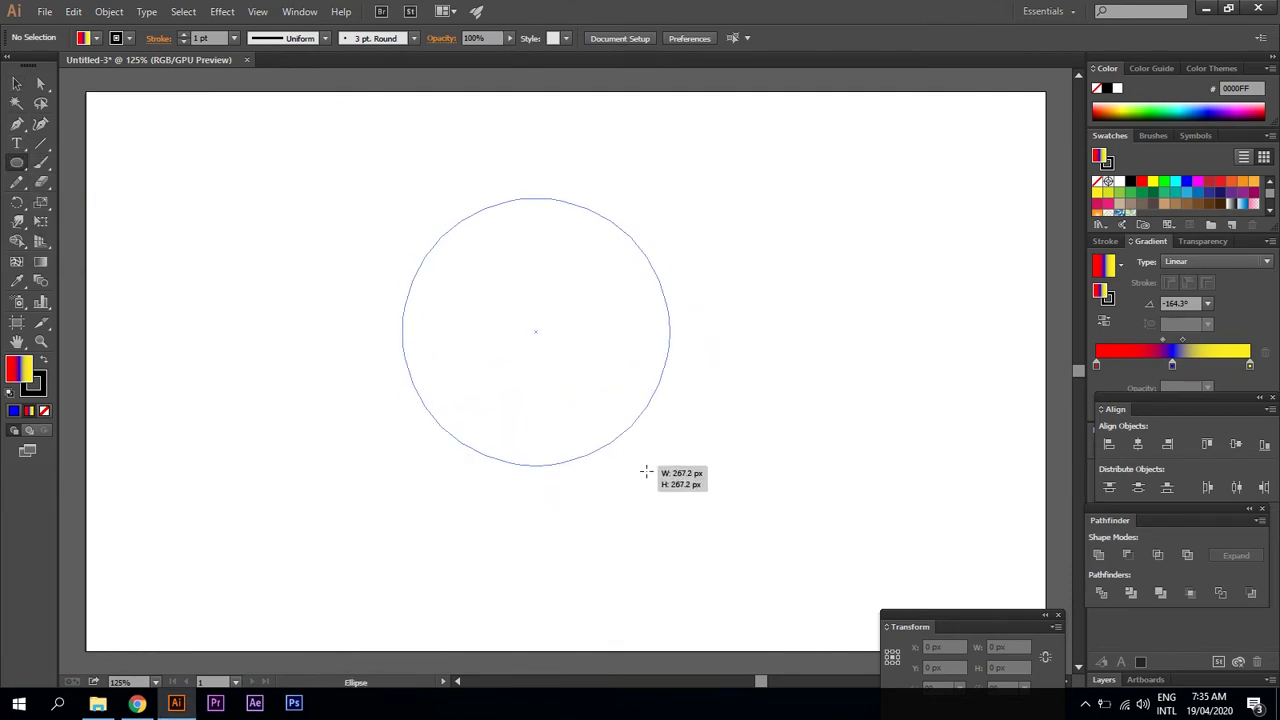
left_click(14, 84)
left_click_drag(505, 287, 523, 353)
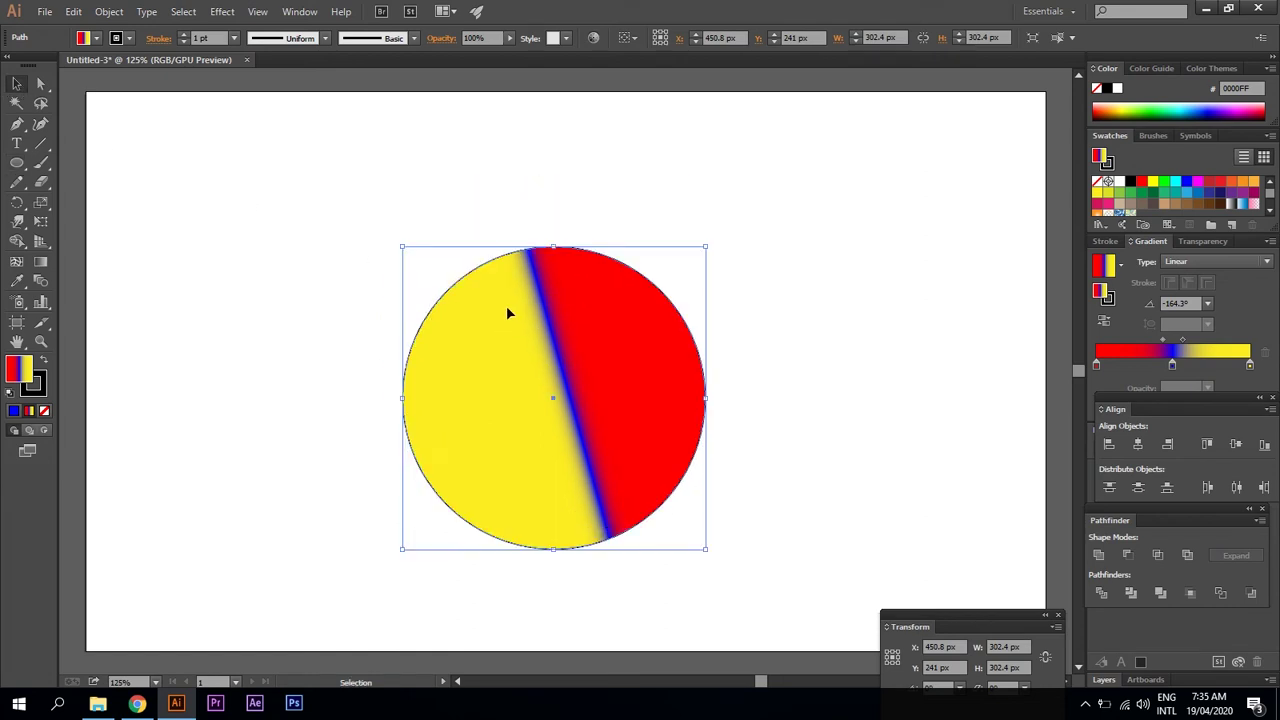
Give the circle a flat solid red (FF0000) fill
left_click(96, 38)
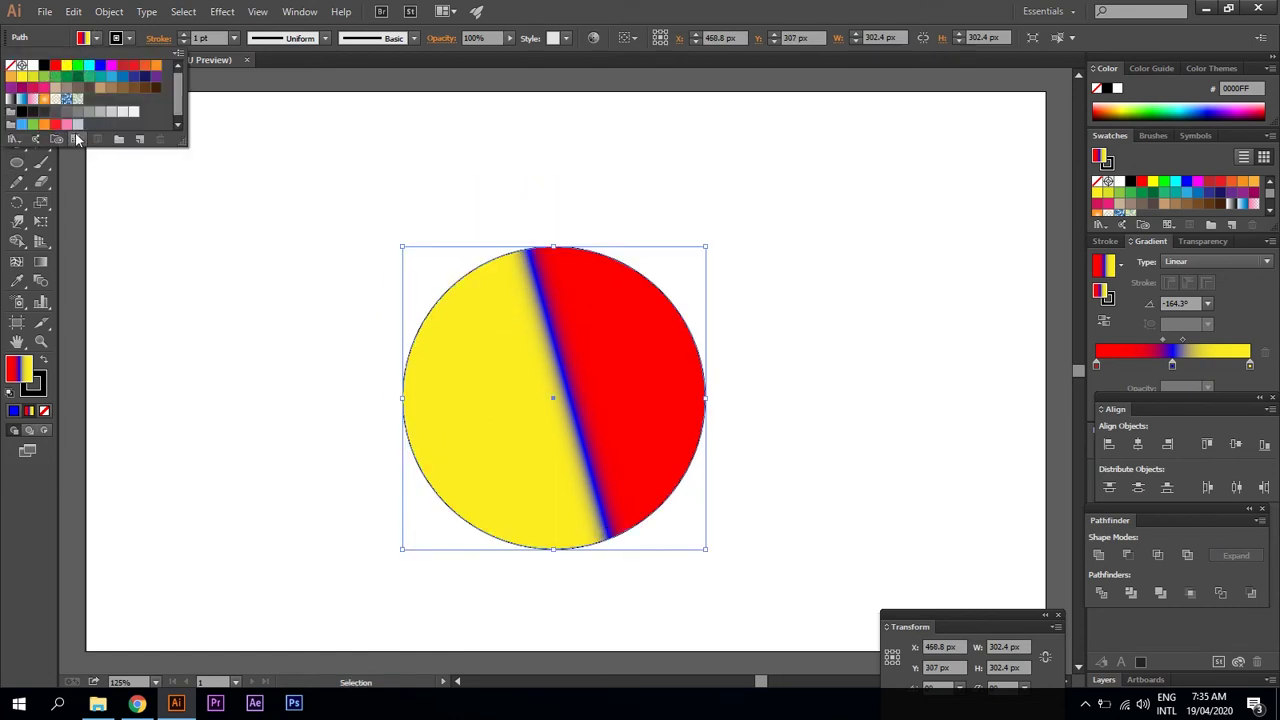
left_click(88, 111)
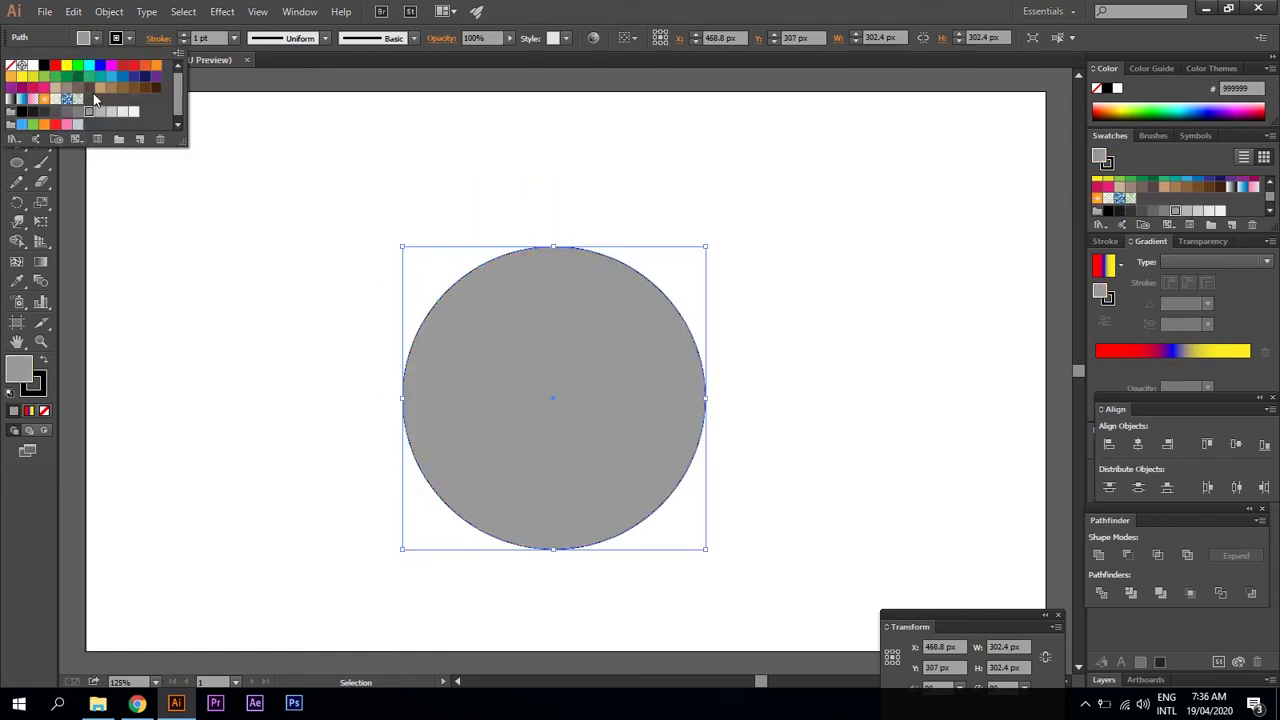
left_click(55, 66)
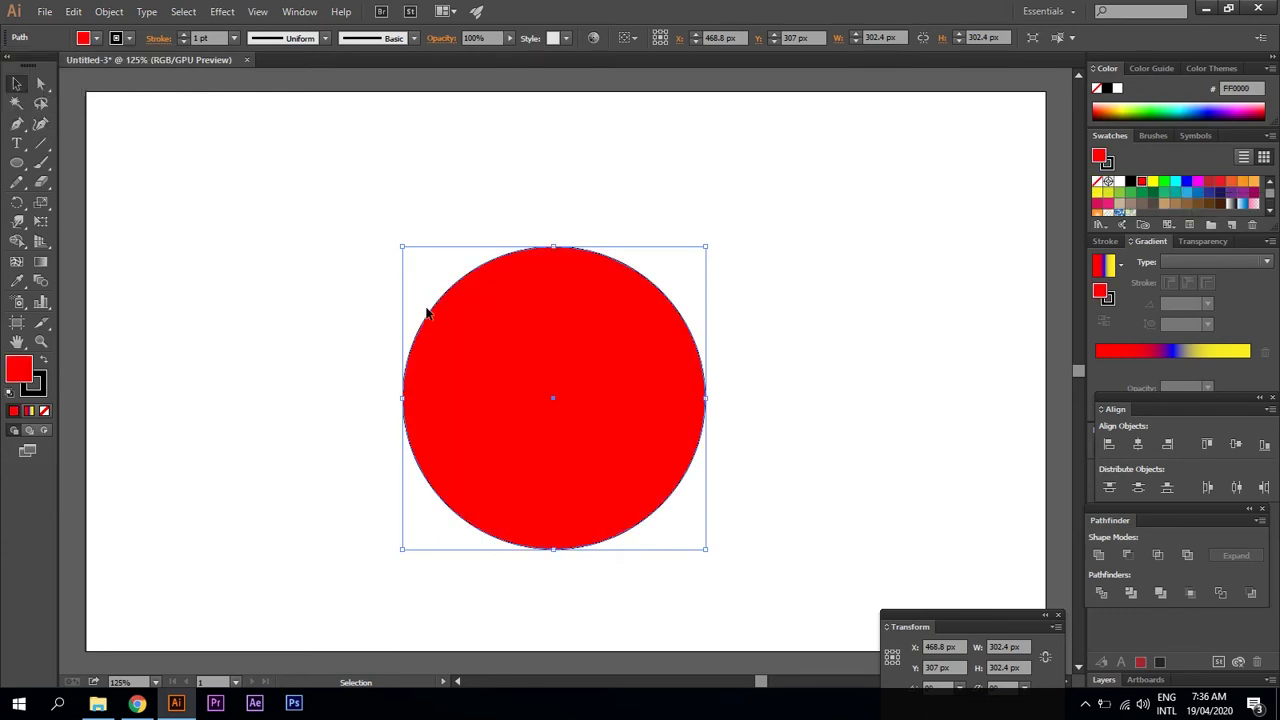
left_click(16, 261)
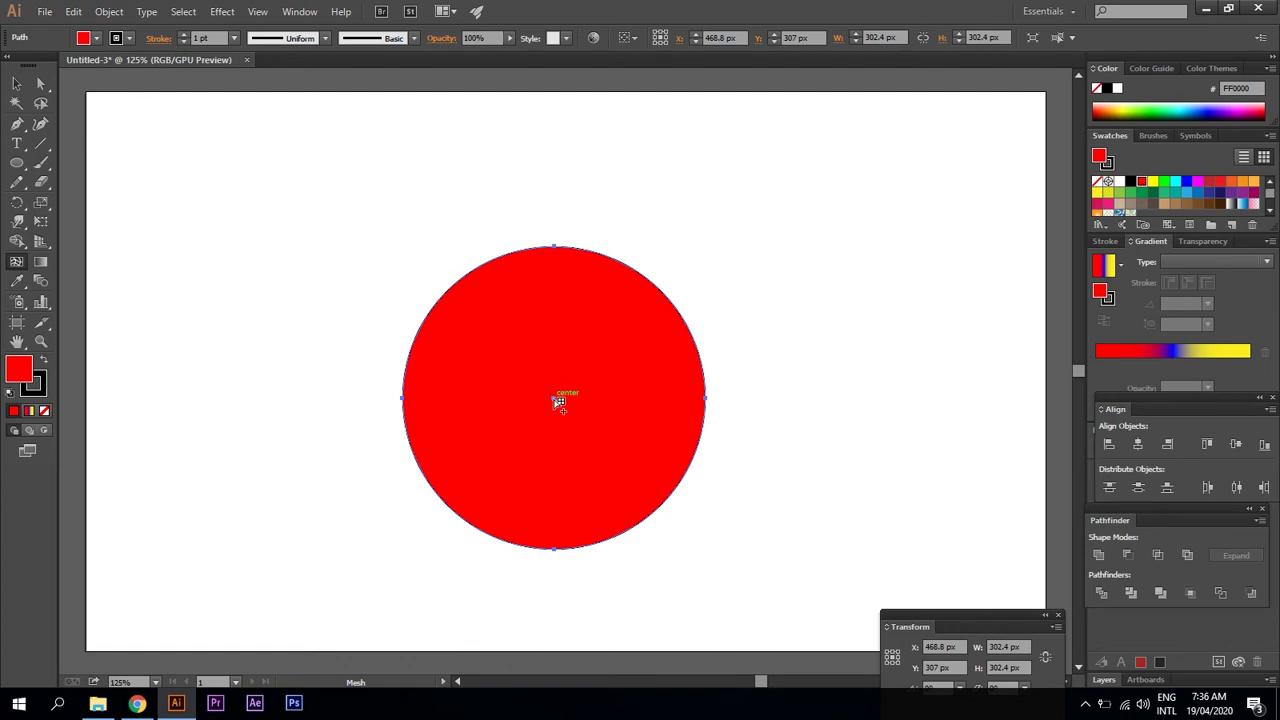
Add mesh points across the circle, creating several curved horizontal mesh lines
left_click(555, 399)
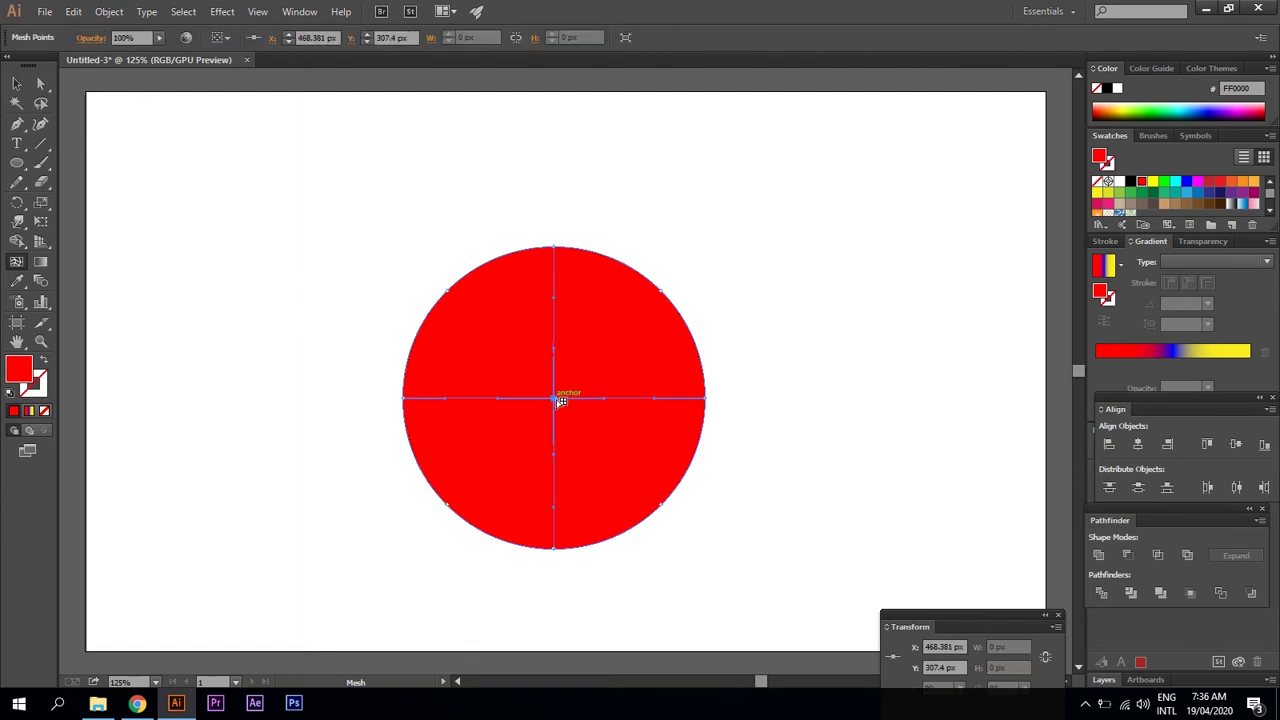
left_click(556, 312)
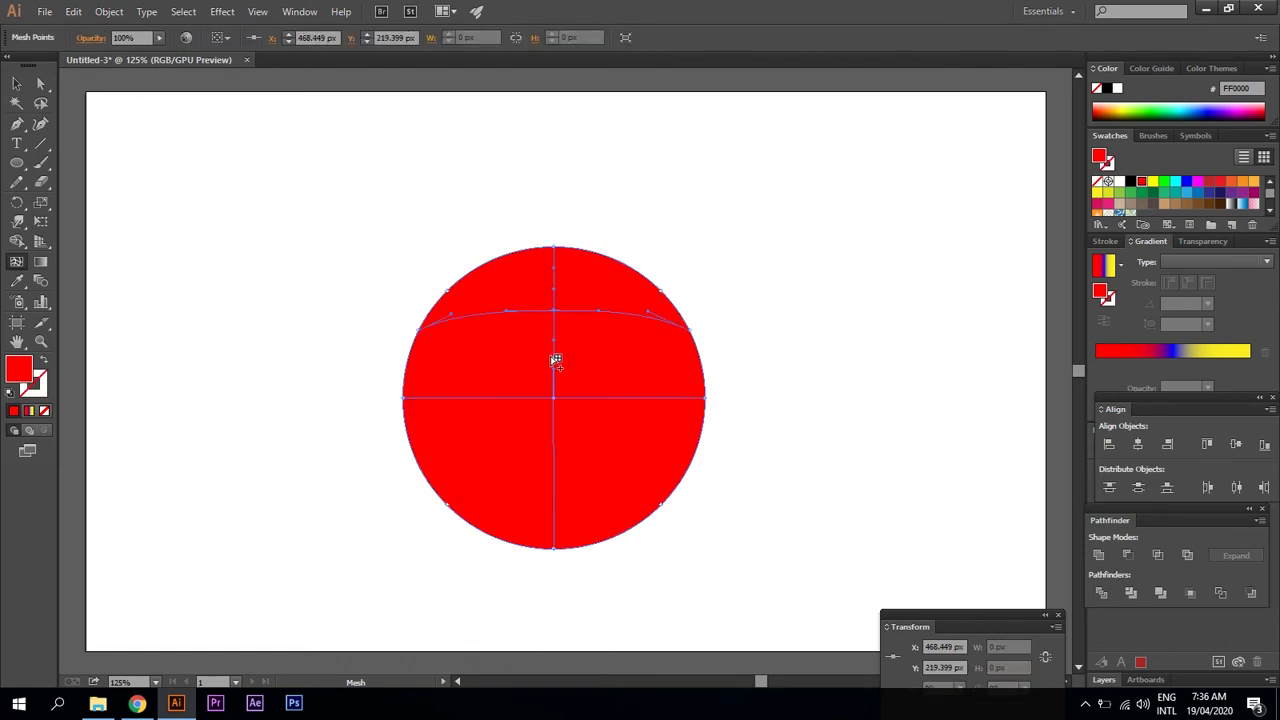
left_click(554, 356)
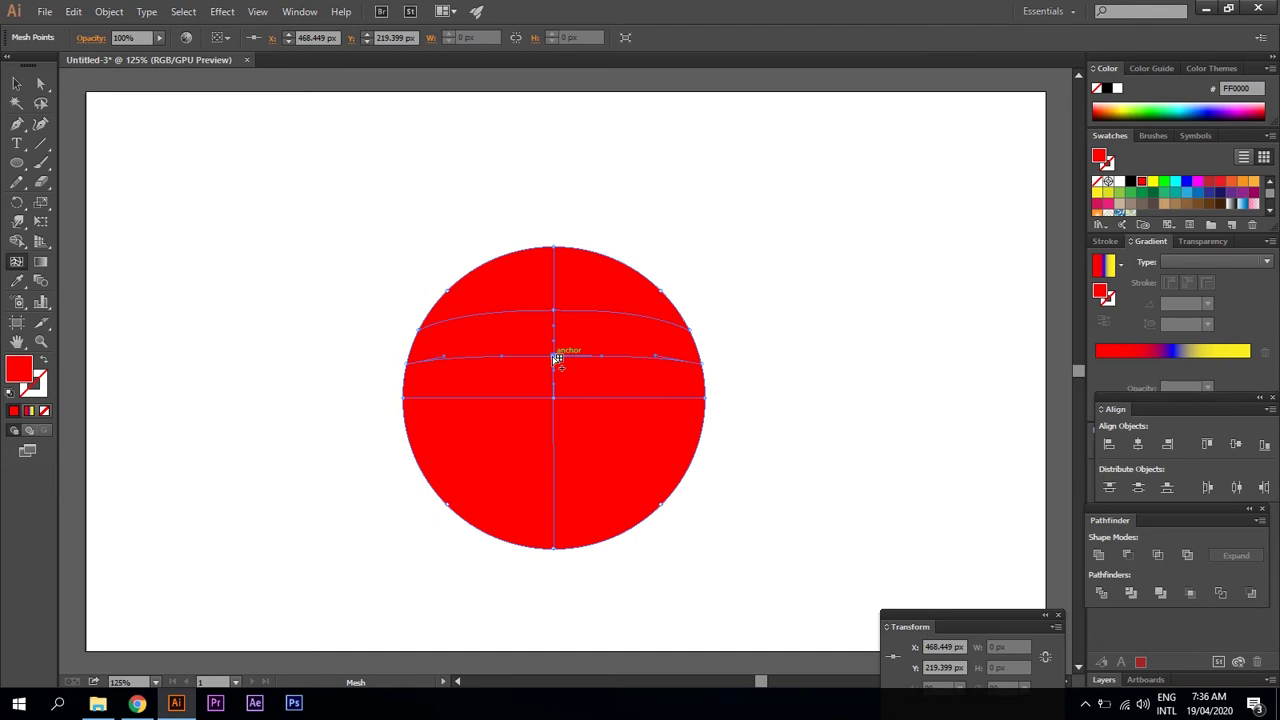
left_click(556, 429)
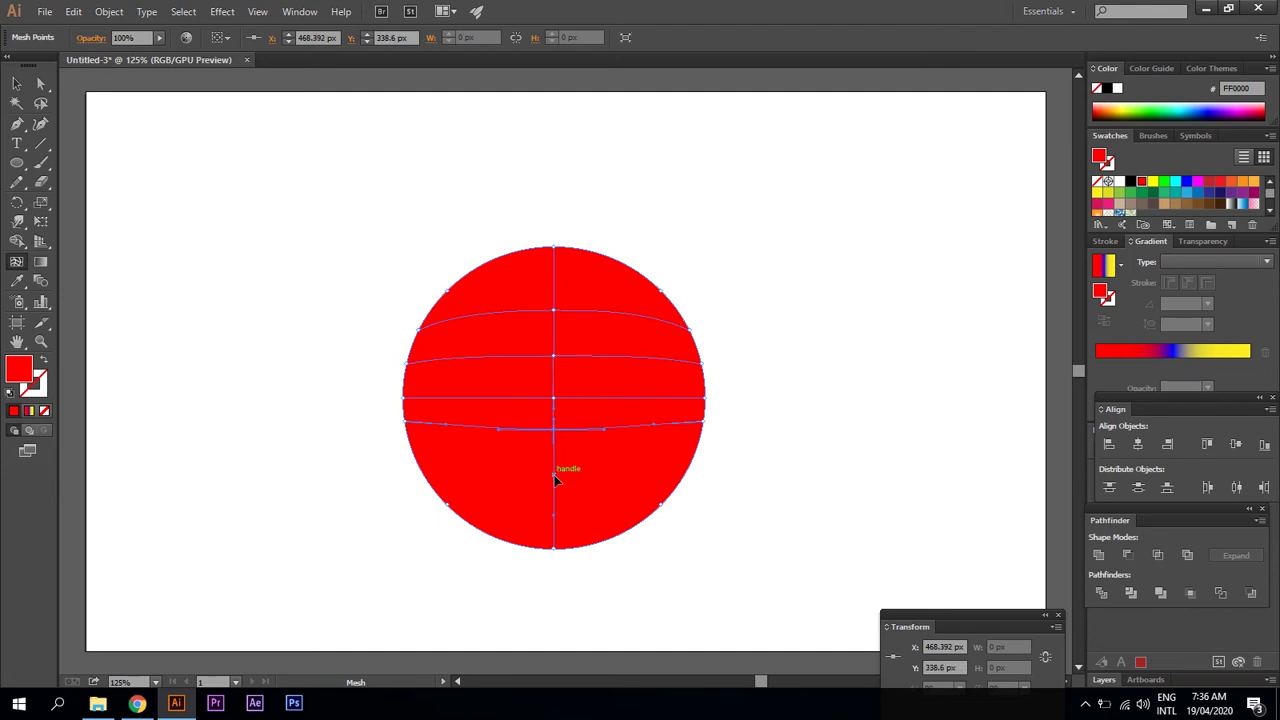
left_click(556, 484)
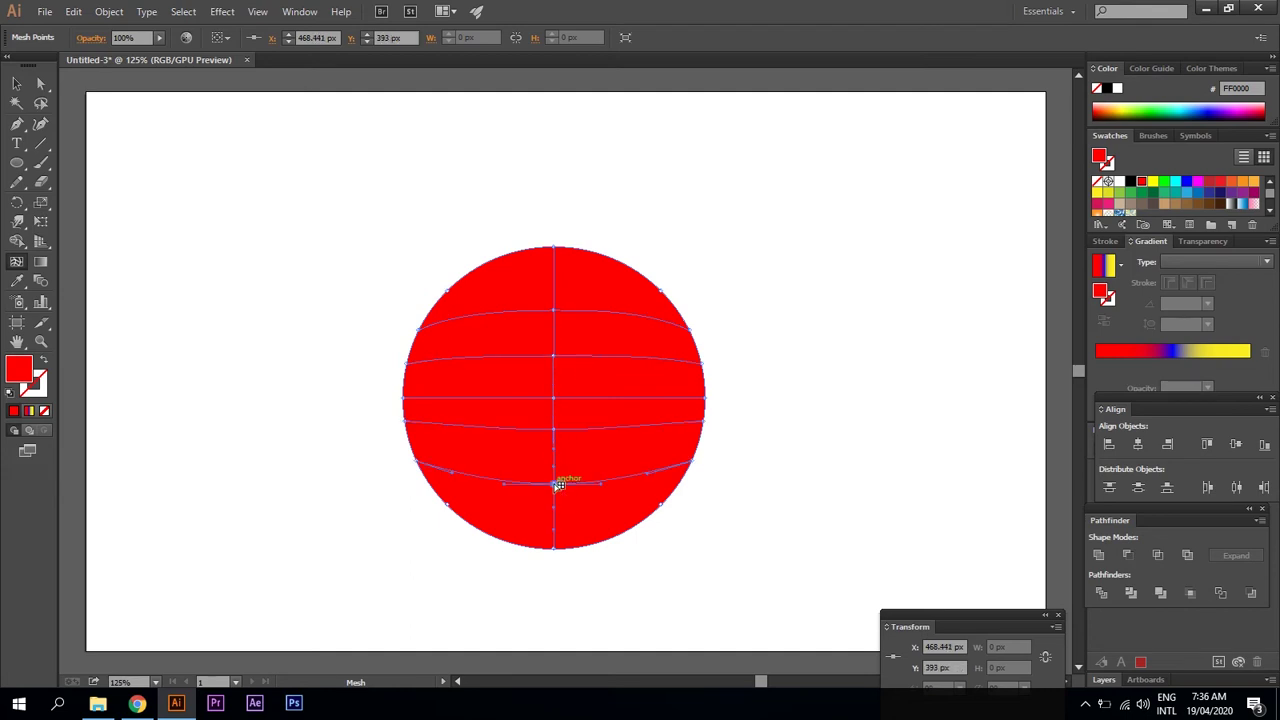
left_click(477, 427)
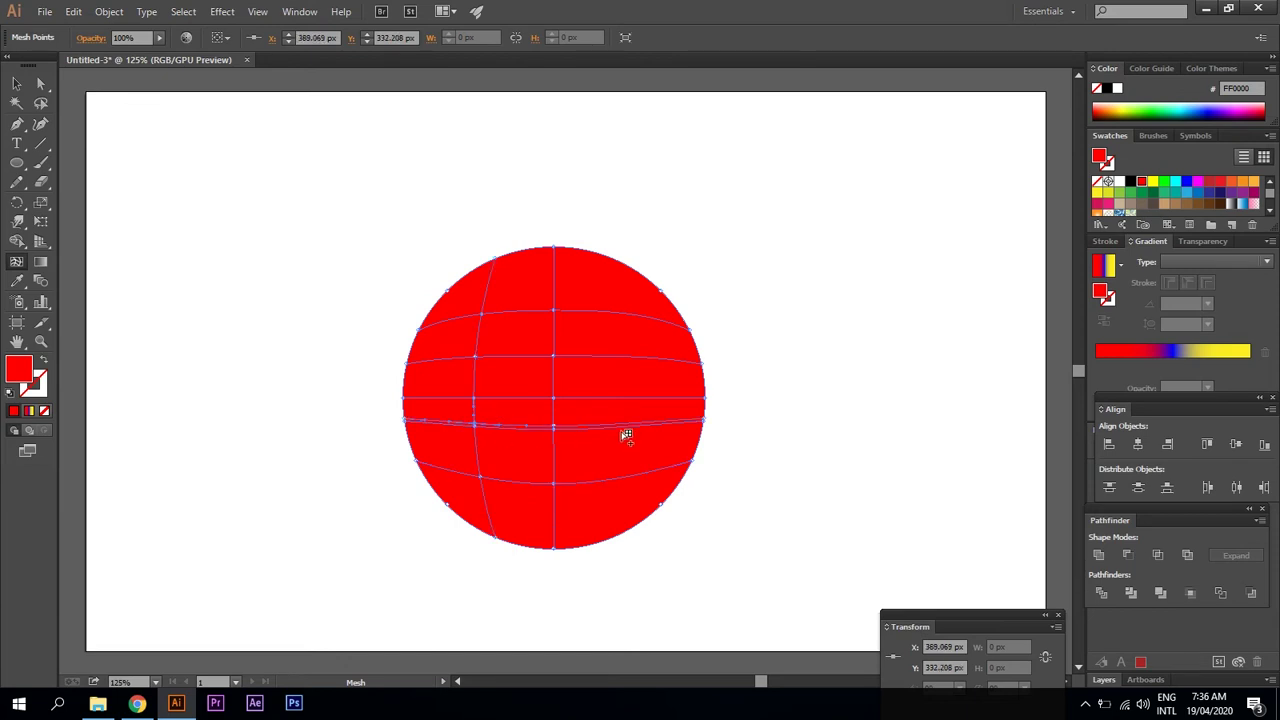
Remove a misplaced vertical mesh line and add matching vertical lines on the left and right
key("v")
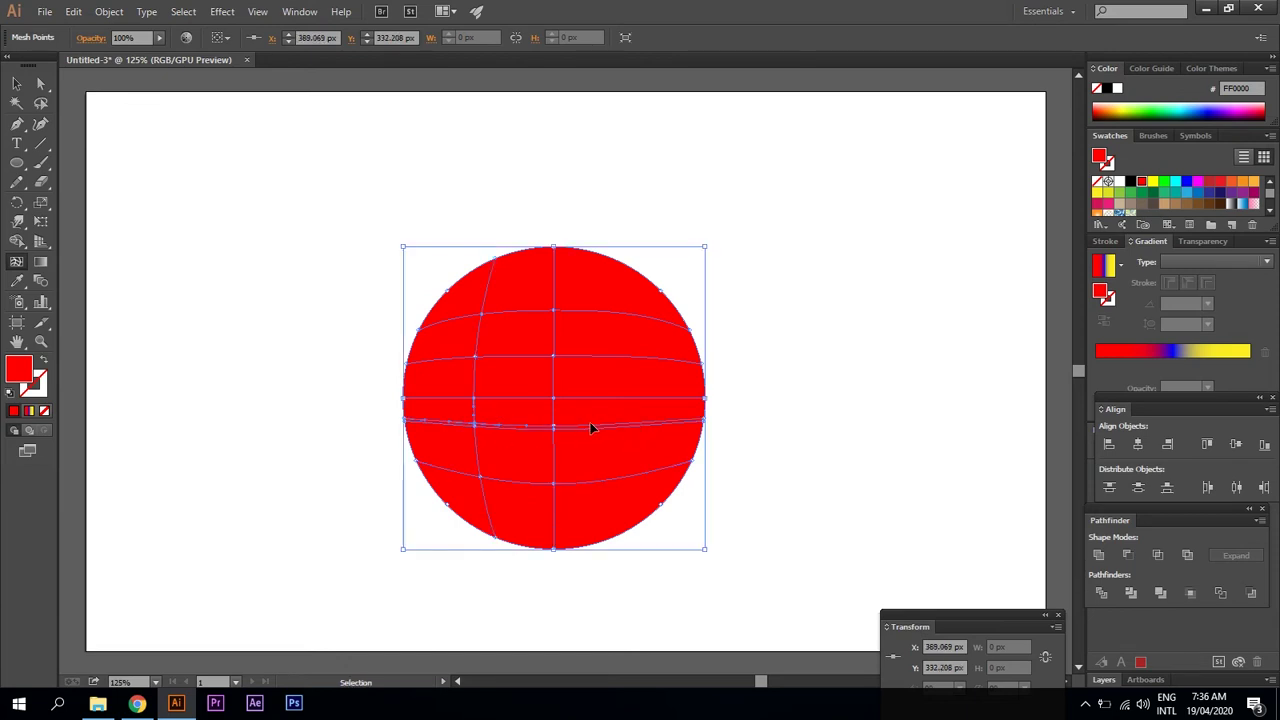
key("u")
key("ctrl+plus")
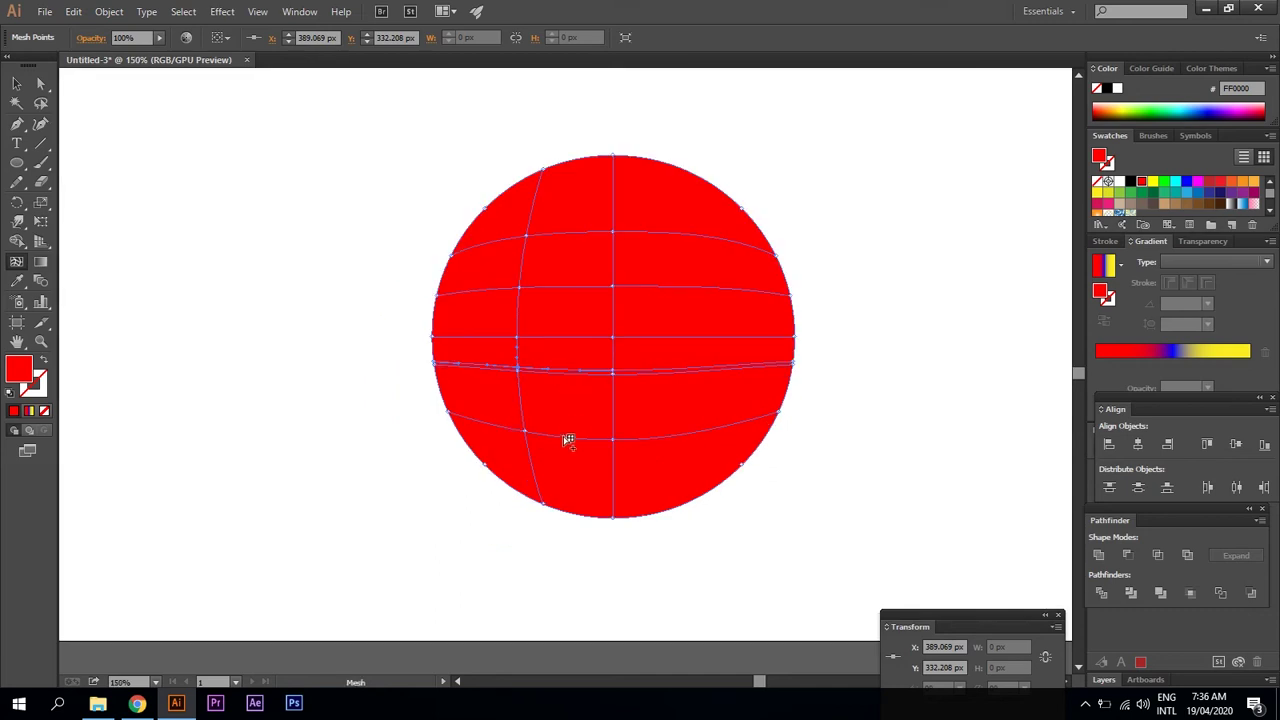
left_click(522, 410, "alt")
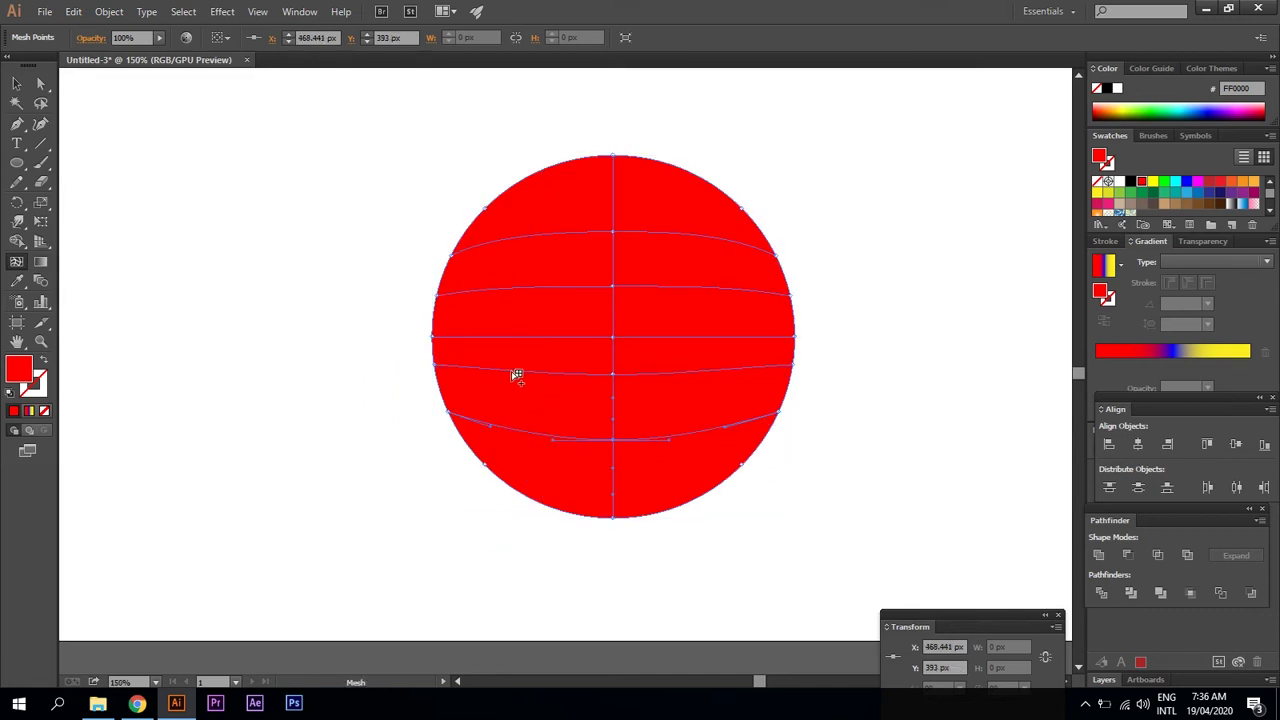
left_click(511, 371)
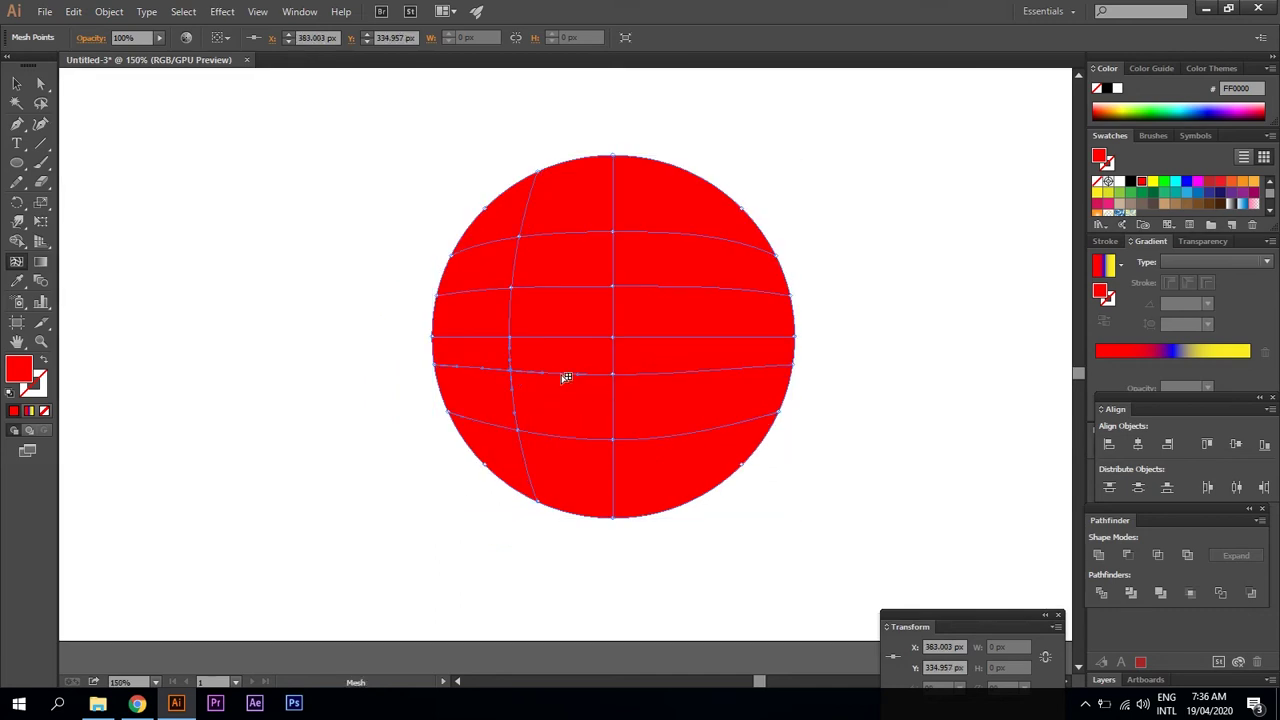
left_click(722, 371)
key("v")
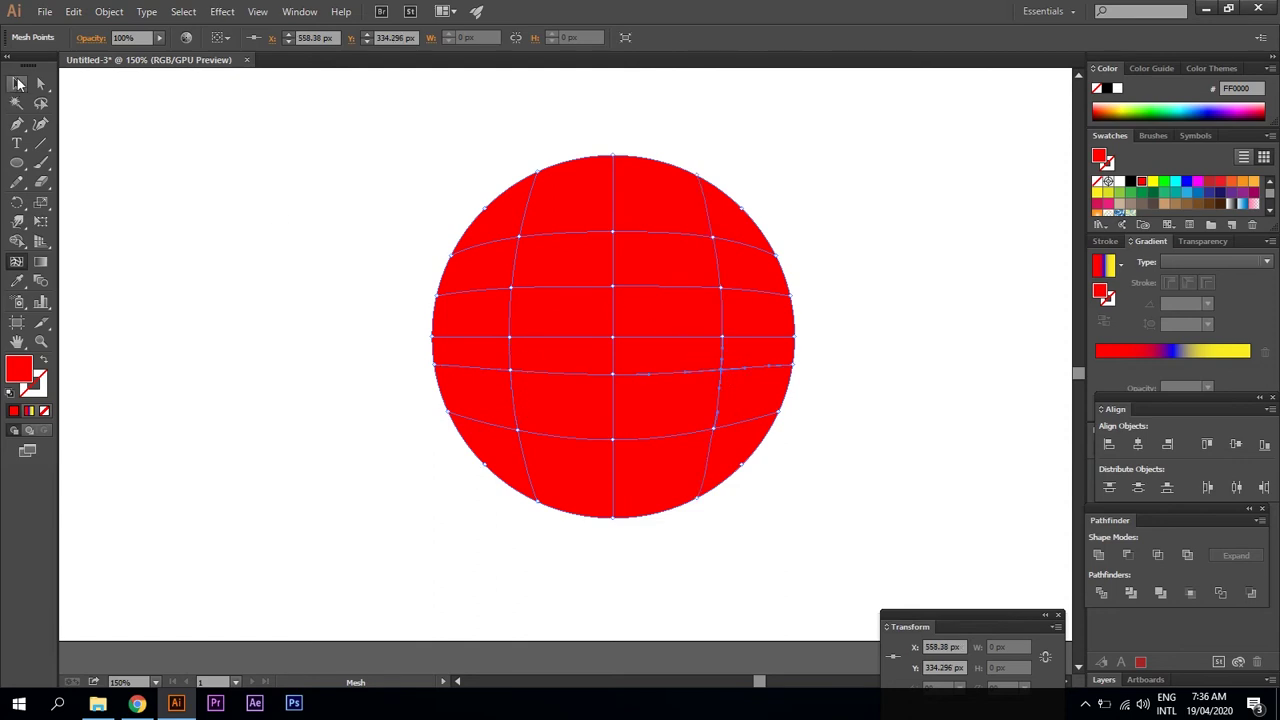
left_click(287, 147)
left_click(553, 292)
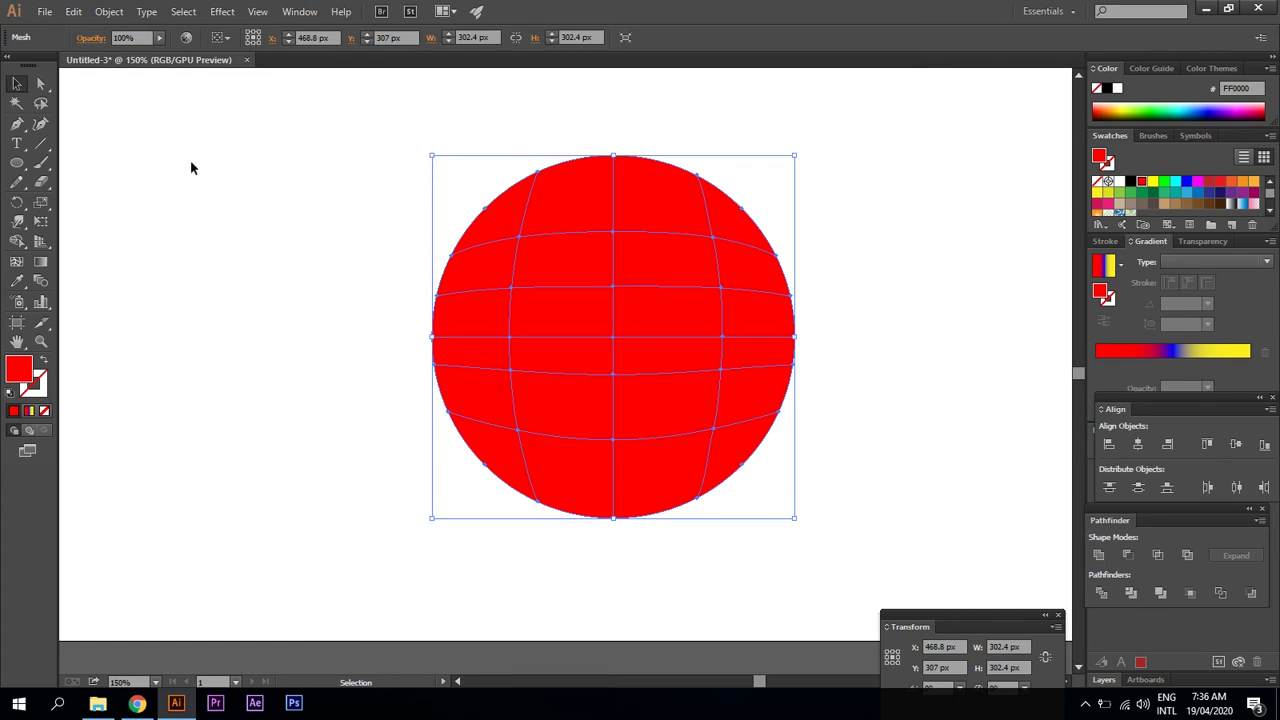
left_click(41, 86)
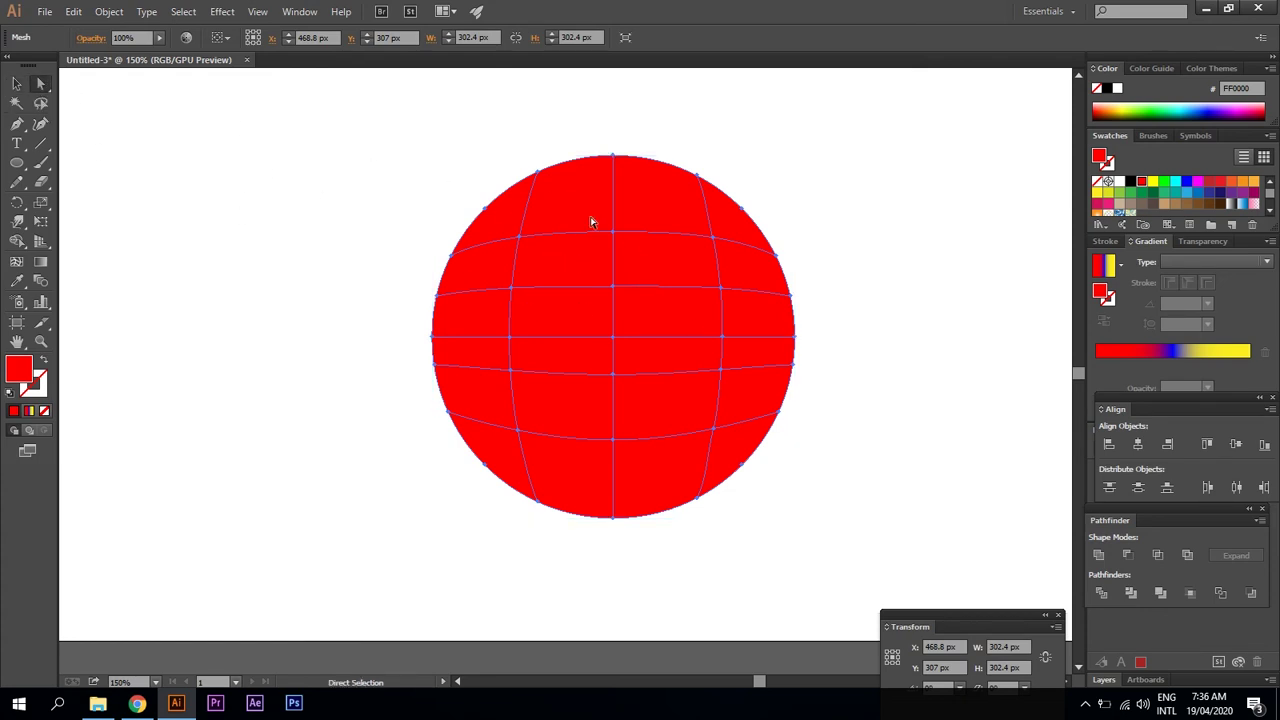
Colour an upper-left mesh point pale pink F2E4E4 to create a glossy highlight
left_click(521, 238)
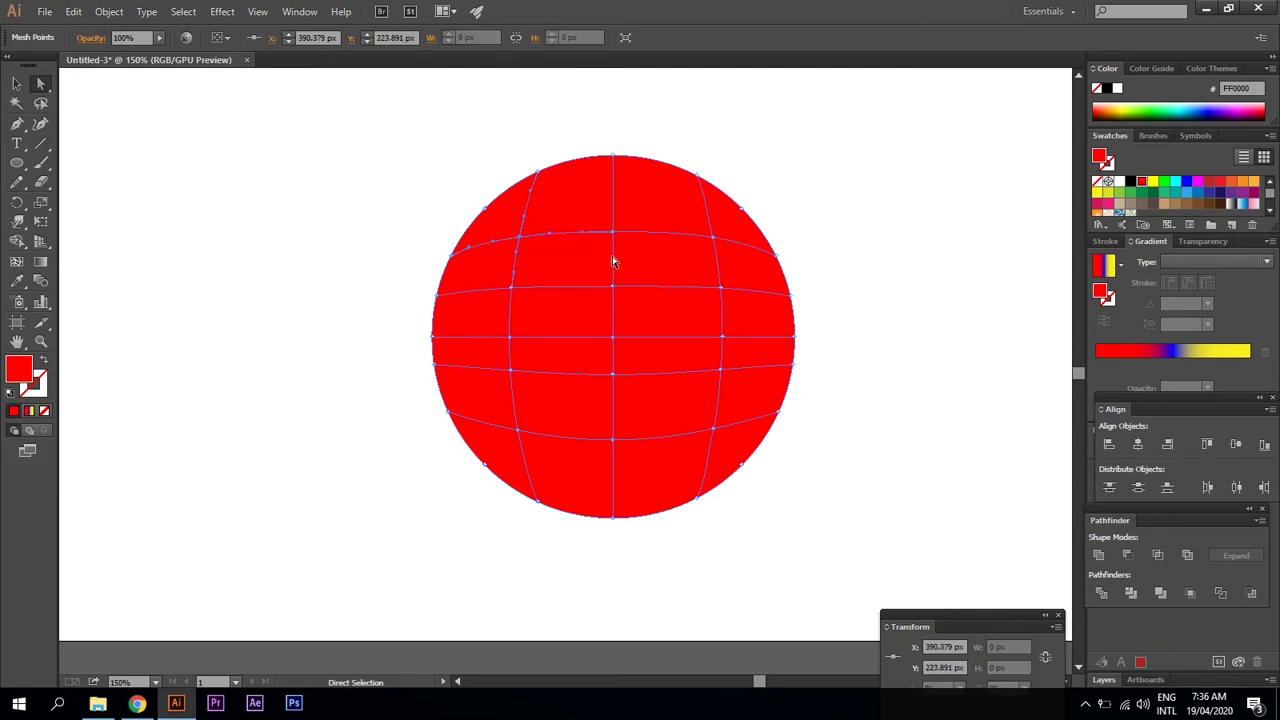
double_click(20, 369)
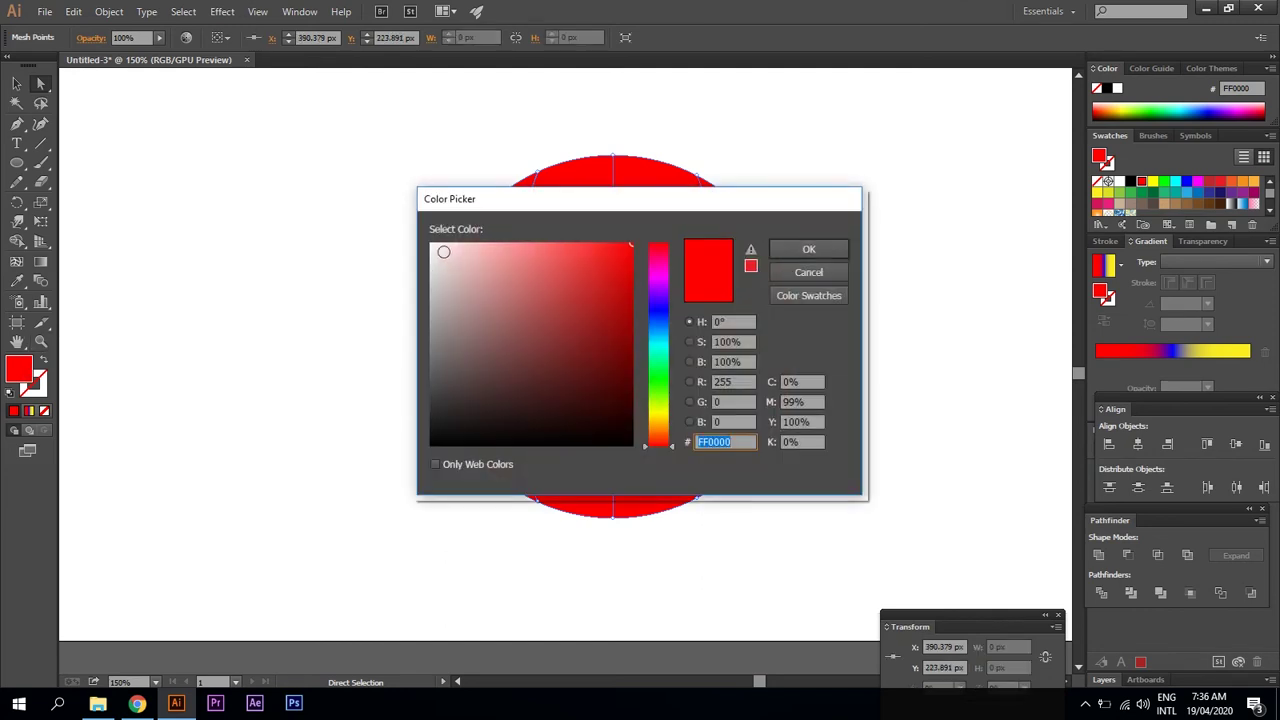
left_click(441, 252)
left_click(808, 250)
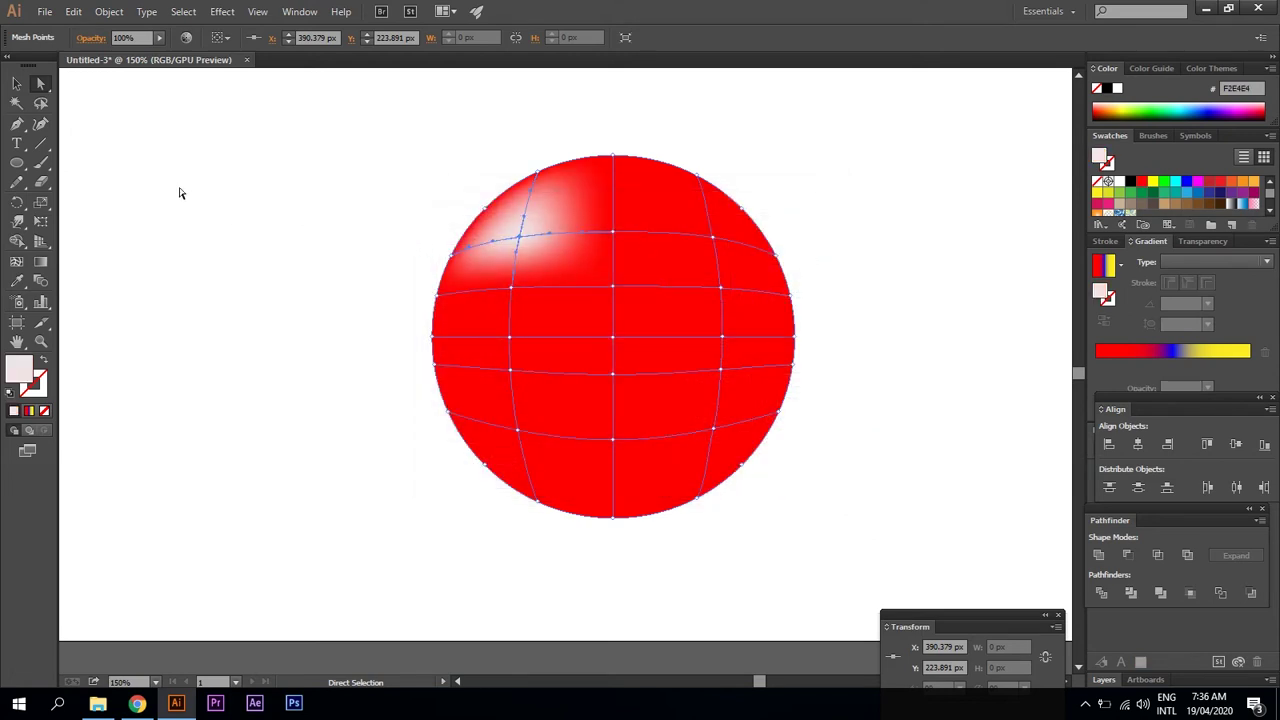
left_click(16, 84)
left_click(223, 147)
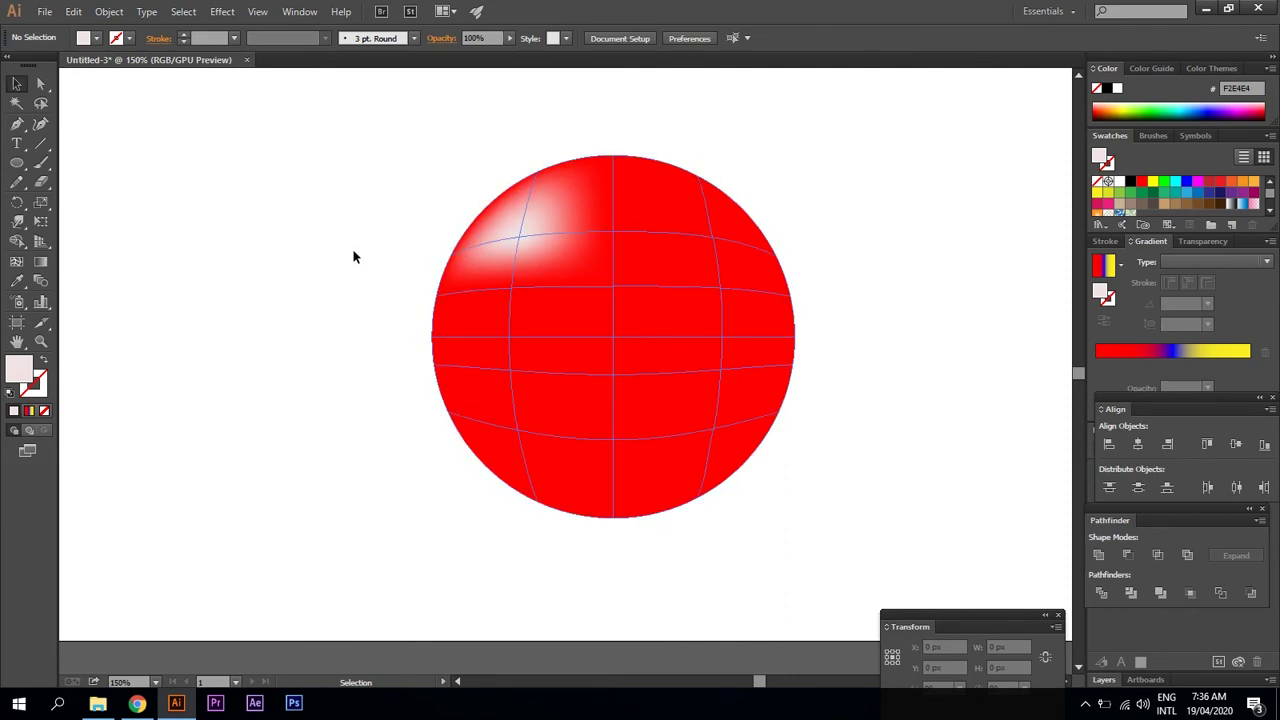
Draw a wide flat dark grey ellipse under the circle and send it behind as a shadow
left_click(17, 163)
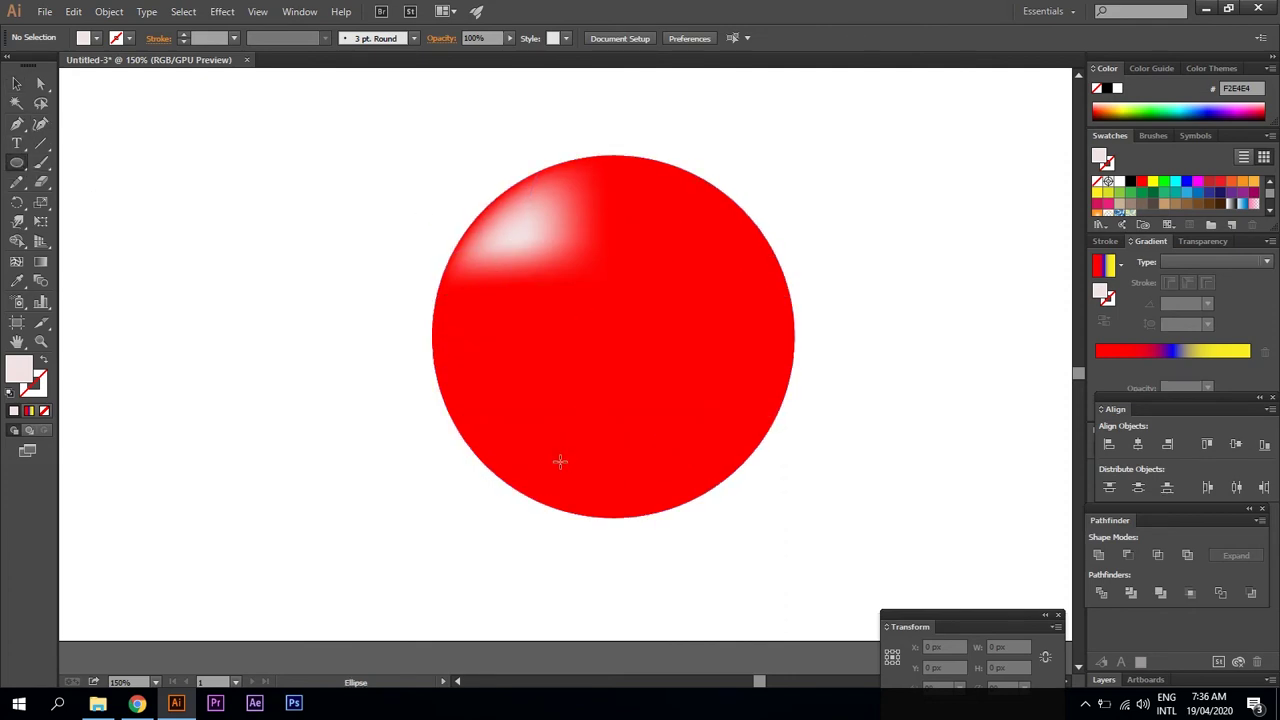
left_click_drag(560, 461, 869, 529)
left_click(17, 84)
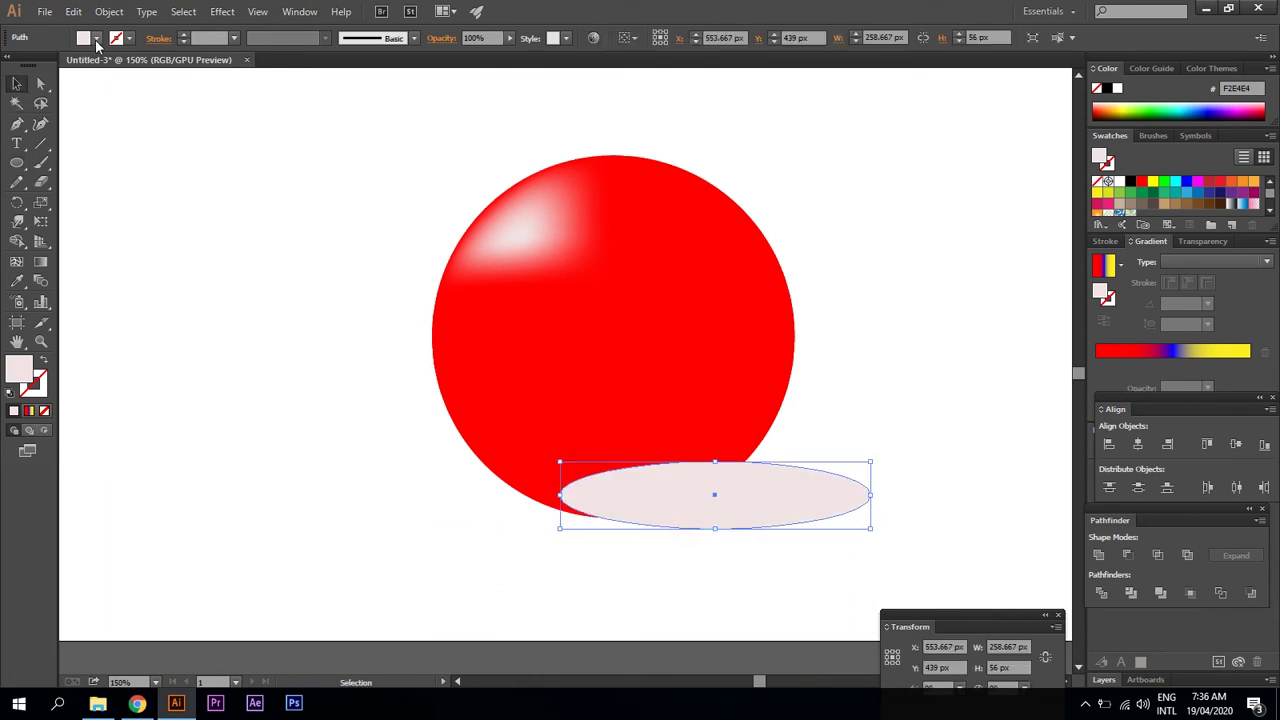
left_click(96, 38)
left_click(55, 112)
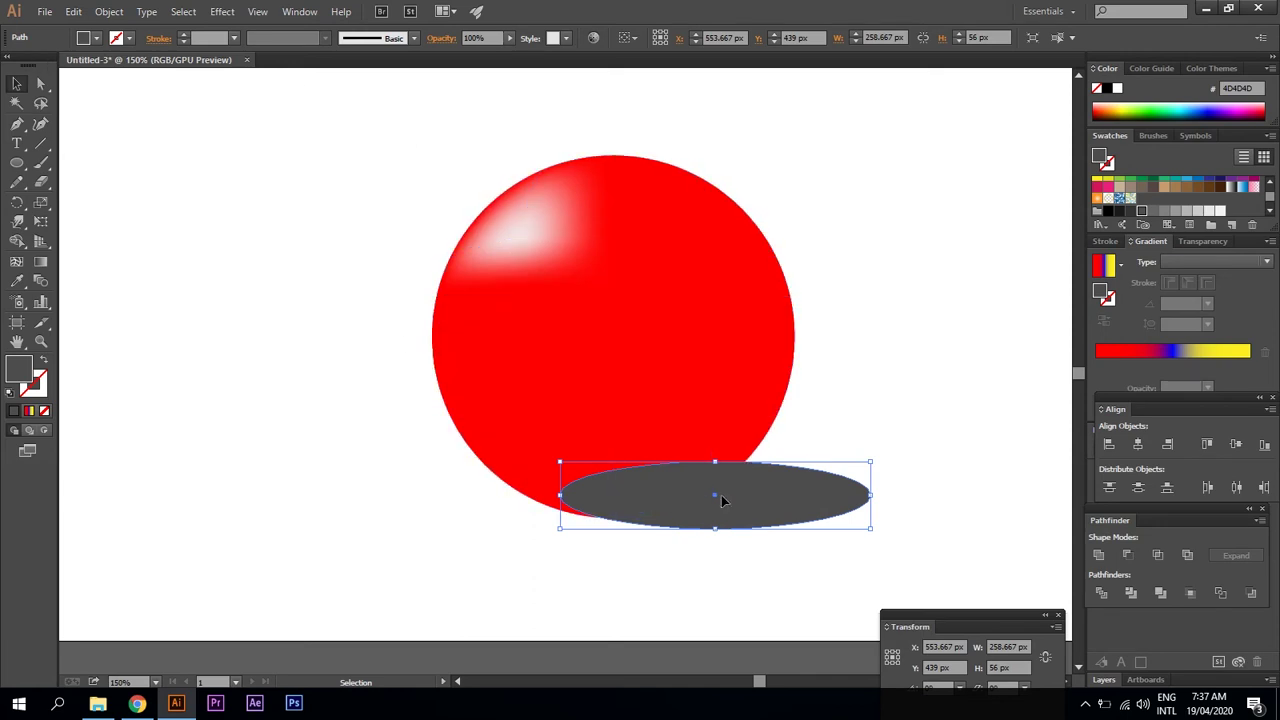
left_click_drag(765, 496, 767, 500)
right_click(767, 500)
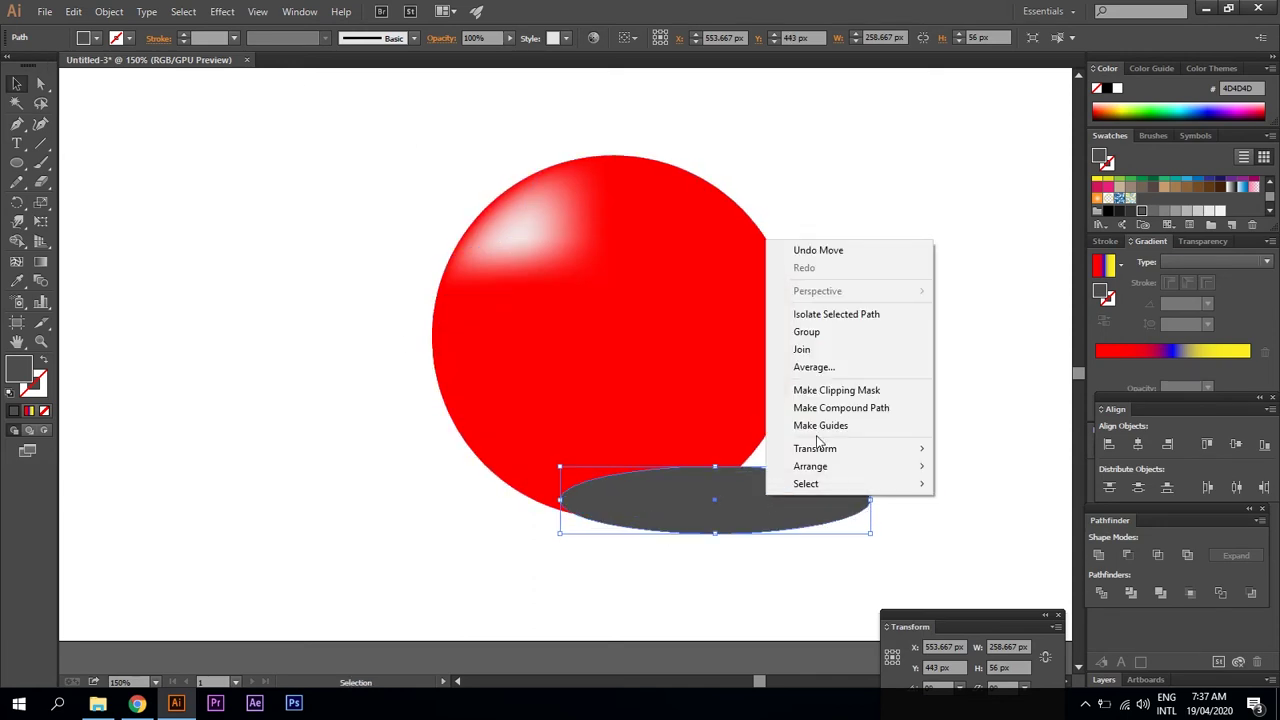
left_click(983, 518)
left_click(929, 425)
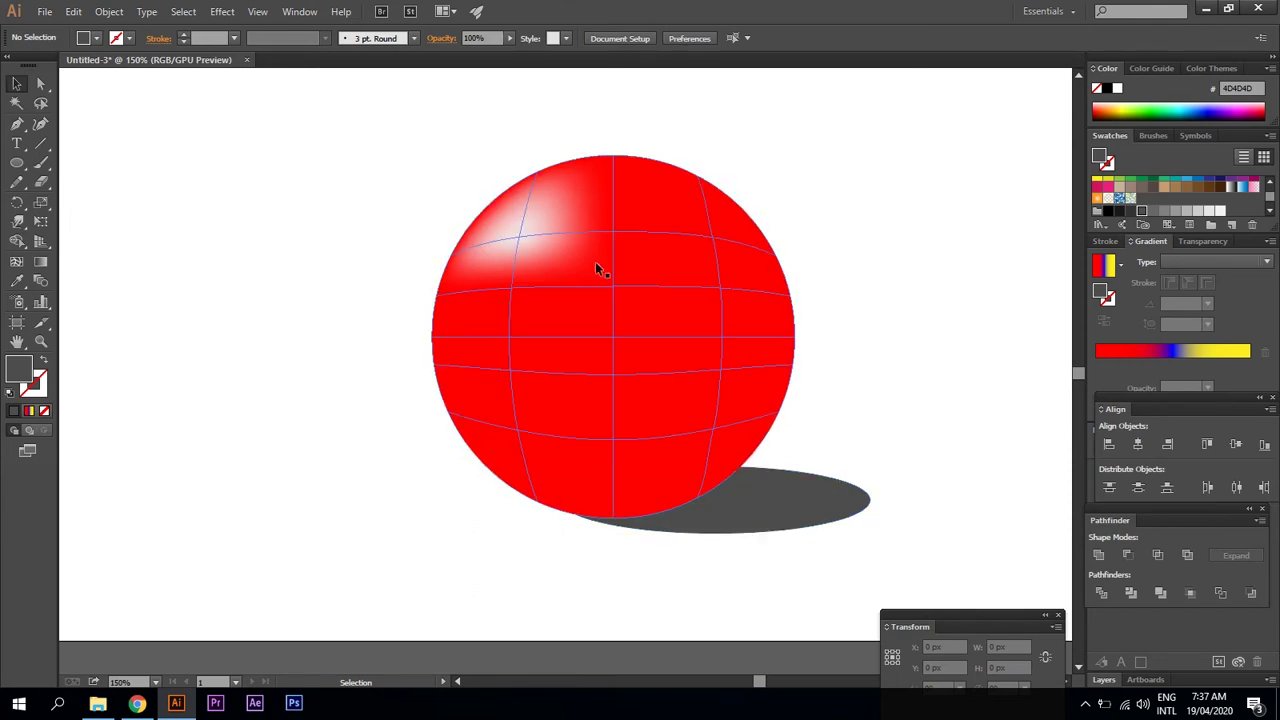
Set the shadow's opacity to 45%, then delete the sphere and shadow together
left_click(817, 501)
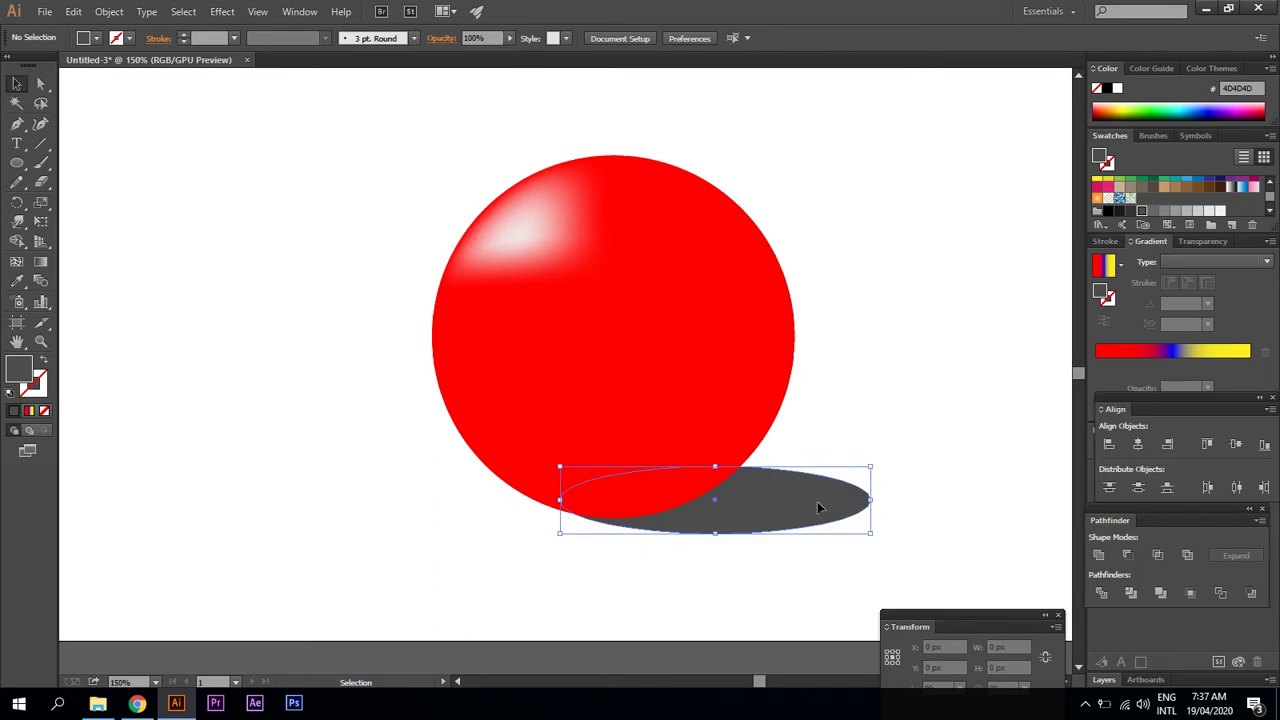
left_click(507, 38)
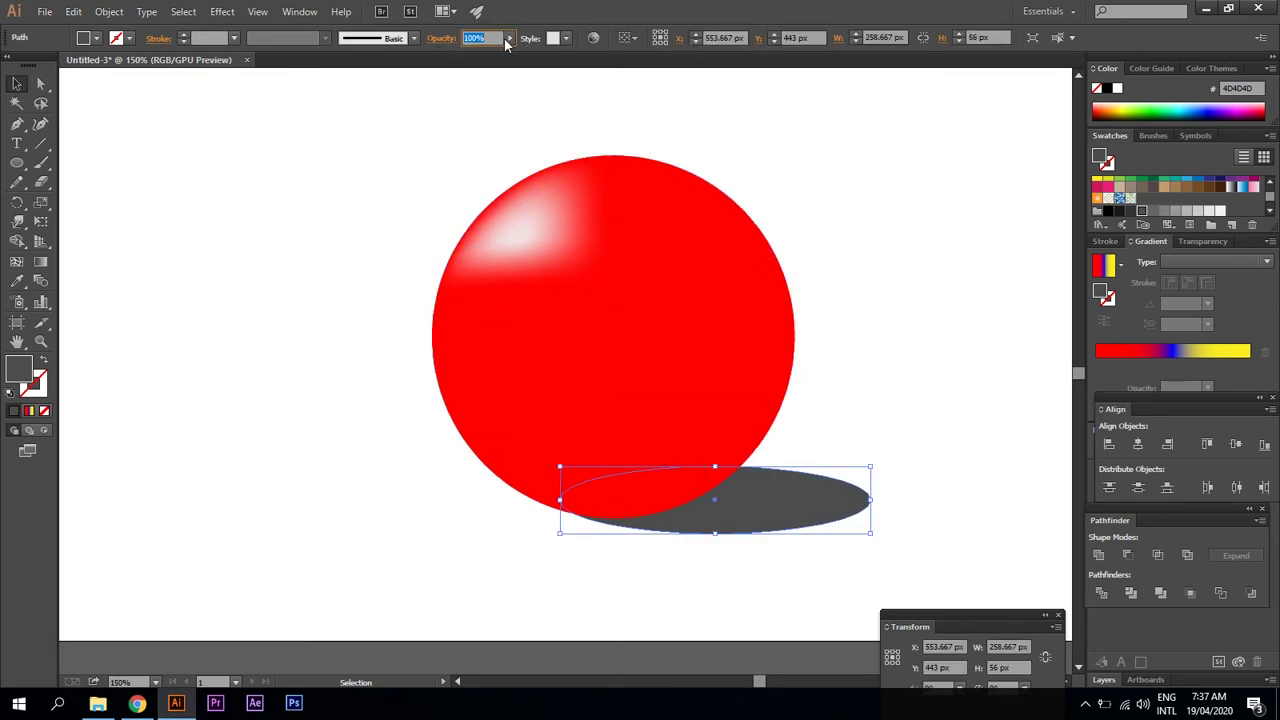
left_click(509, 38)
mouse_move(480, 56)
left_mouse_down()
mouse_move(458, 60)
mouse_move(480, 58)
left_mouse_up()
left_click(905, 310)
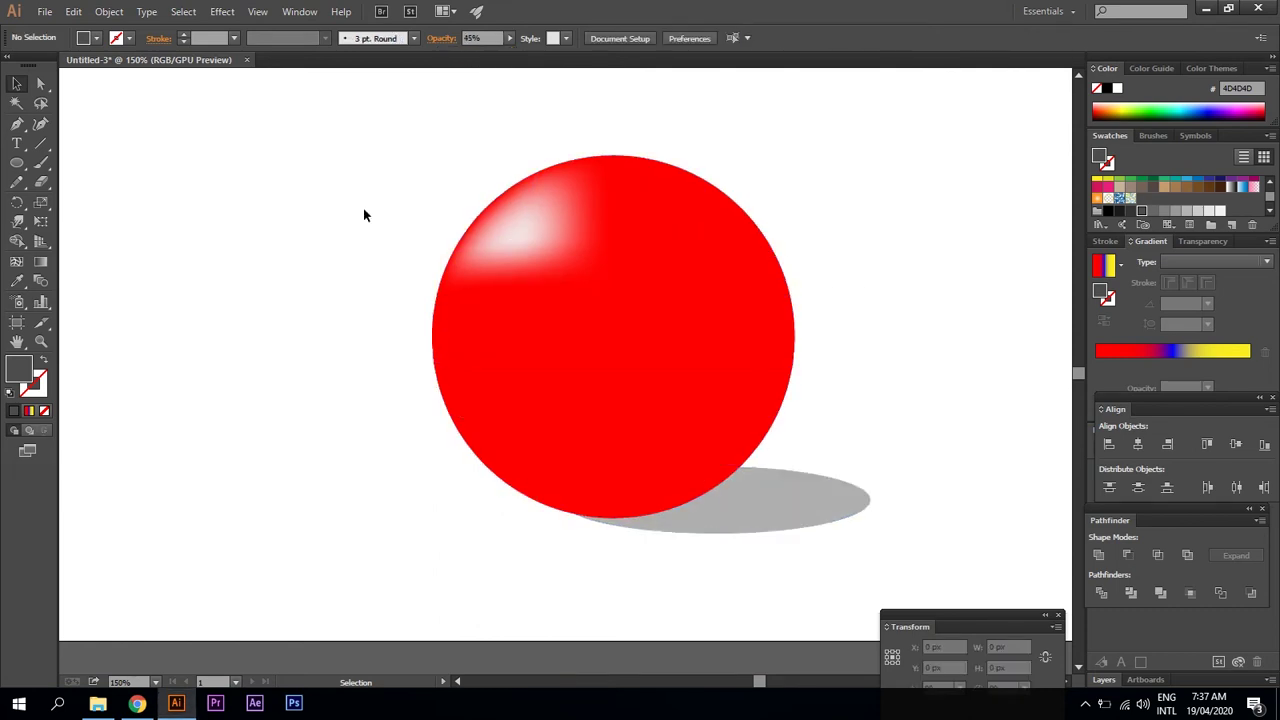
left_click_drag(376, 128, 804, 518)
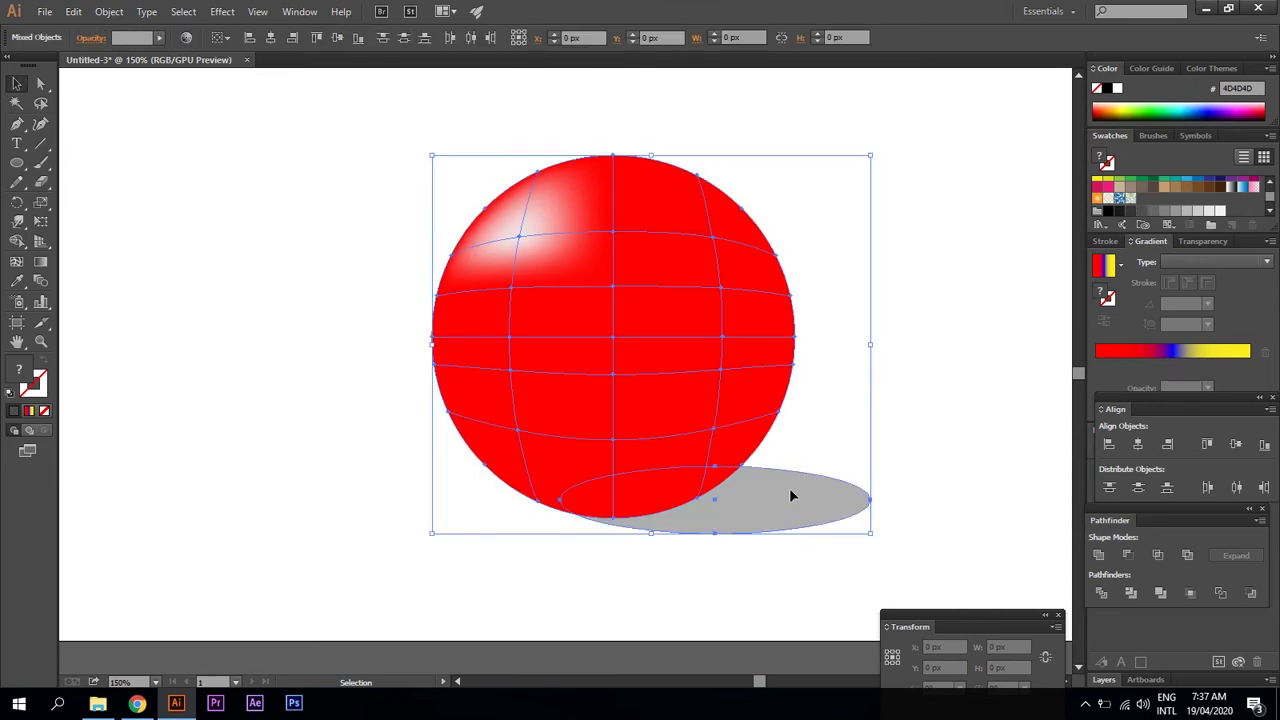
key("Delete")
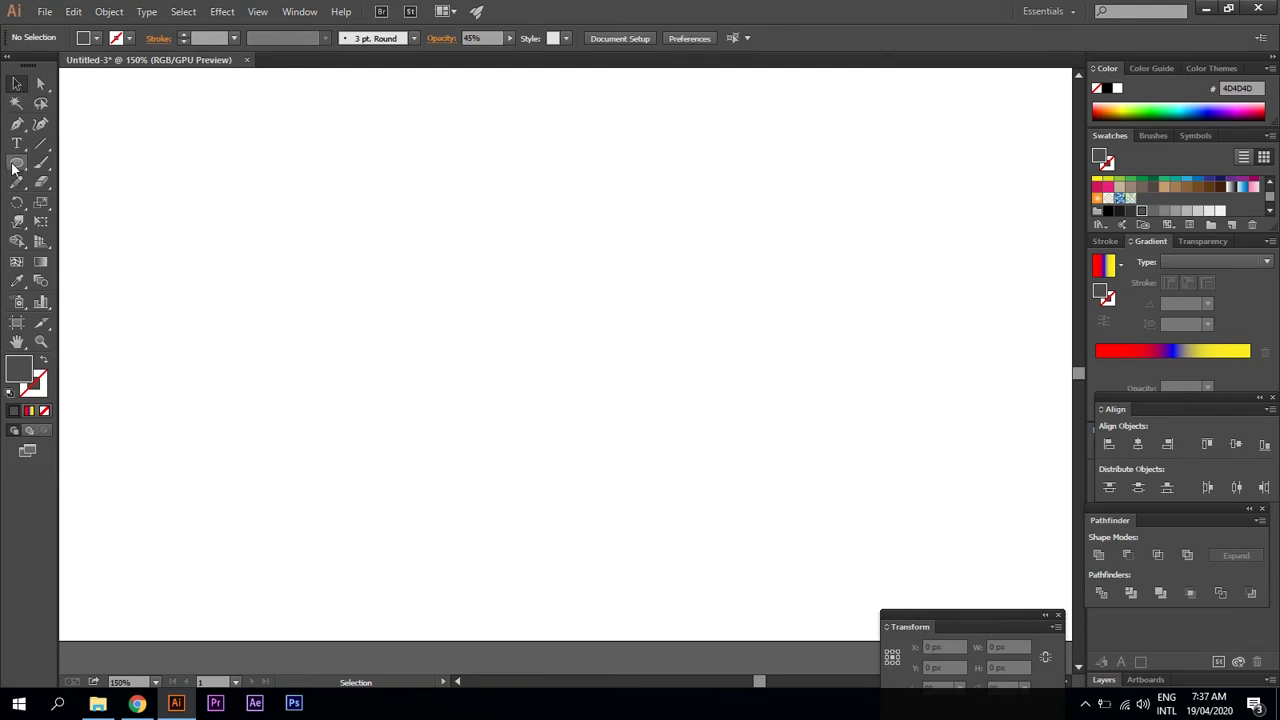
Draw a rectangle and move it toward the centre of the artboard
left_click_drag(16, 162, 85, 164)
left_click_drag(377, 222, 818, 452)
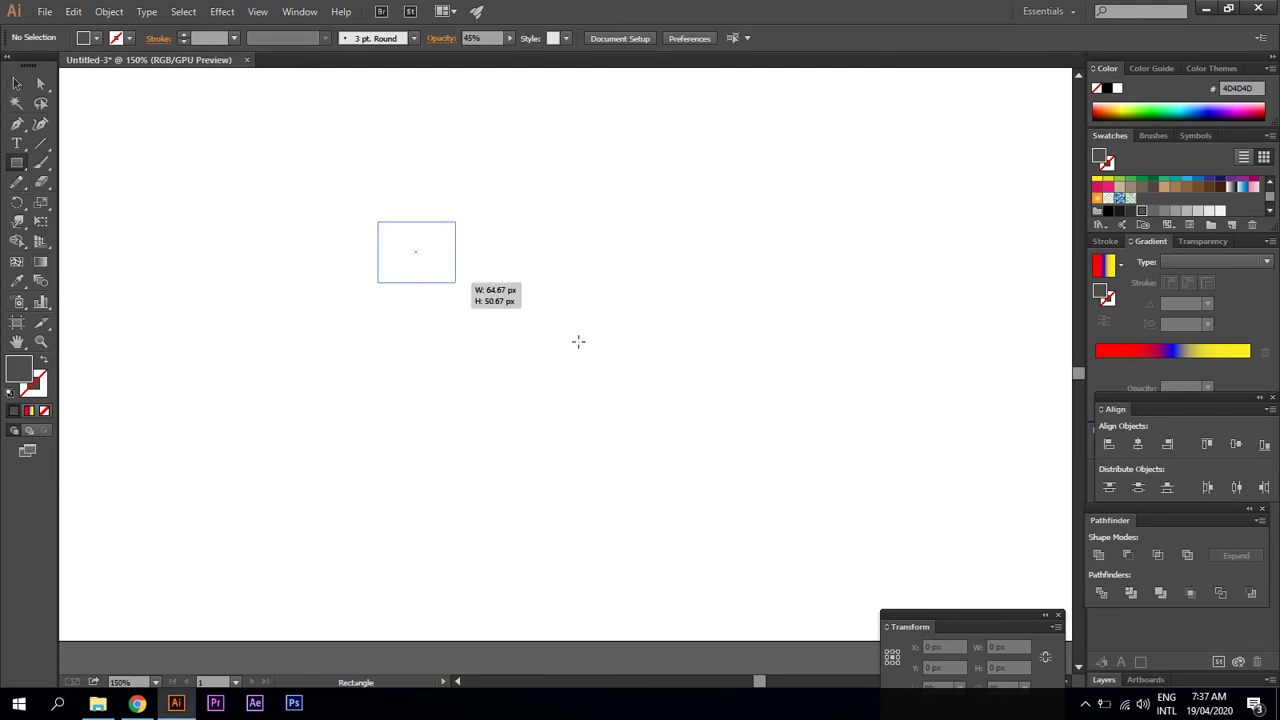
left_click(12, 86)
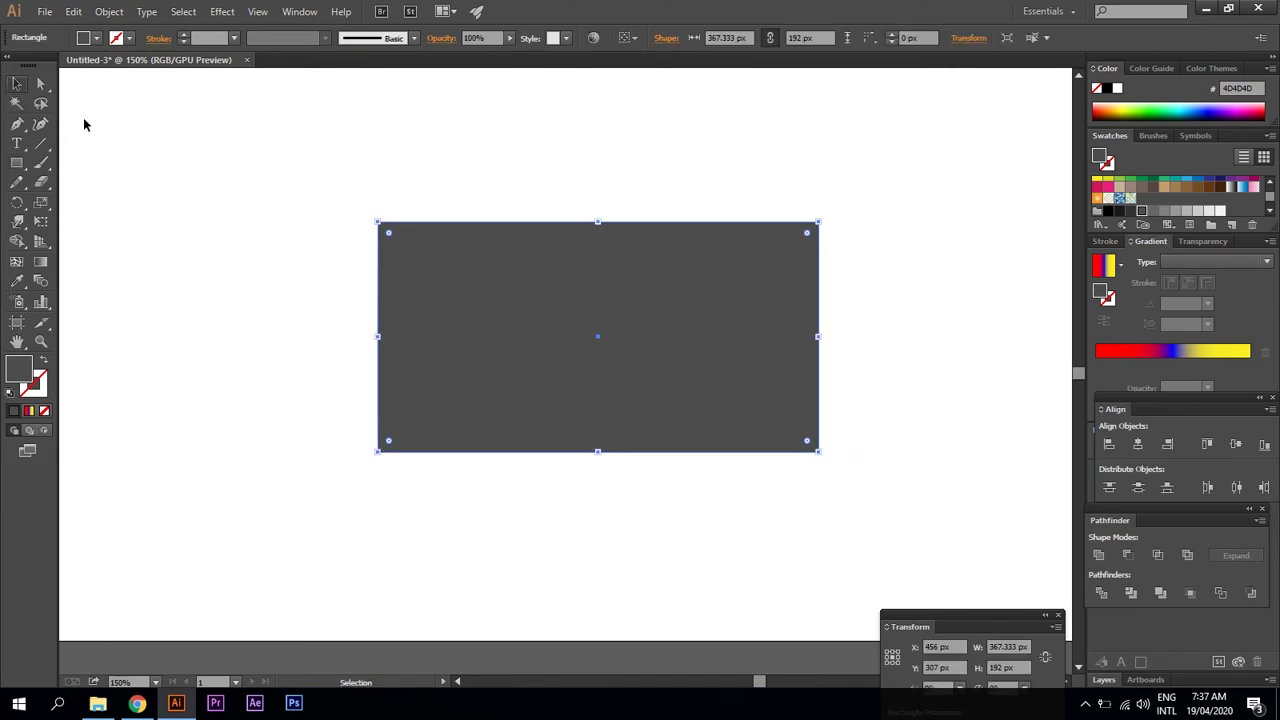
left_click_drag(600, 293, 554, 305)
left_click(521, 175)
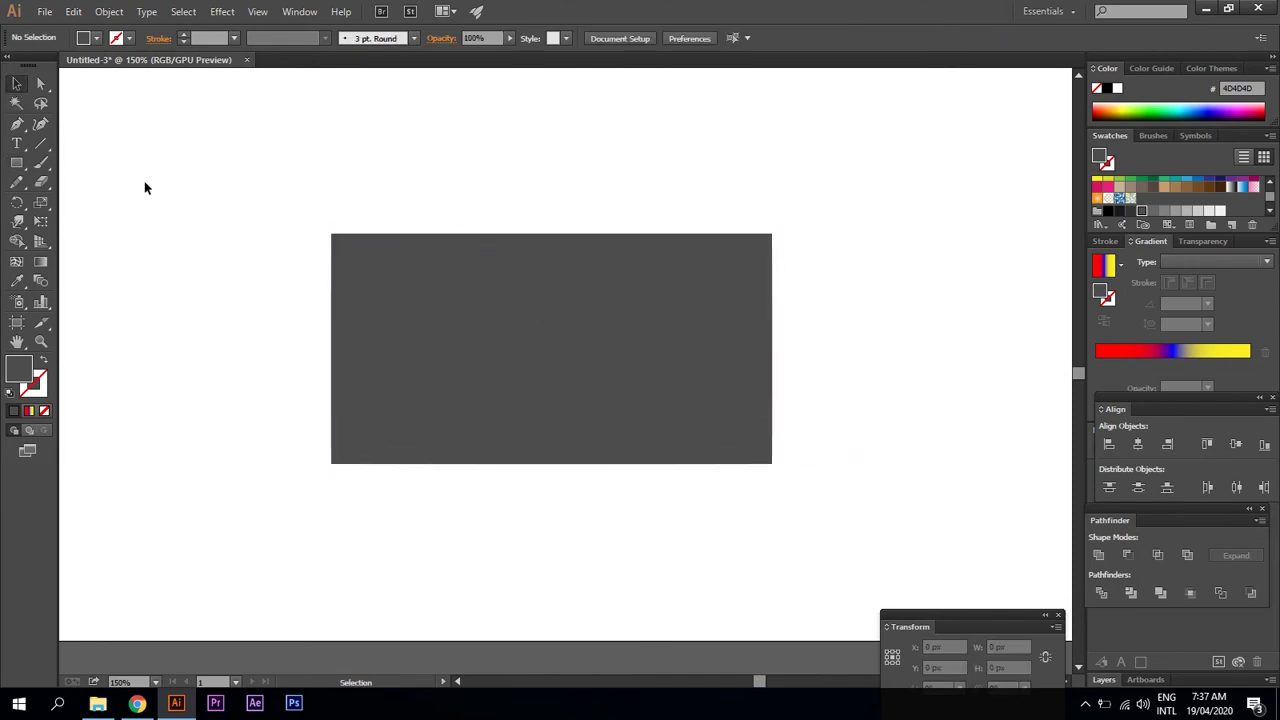
Turn the rectangle into a gradient mesh with a centre point and a line near the top
left_click(16, 261)
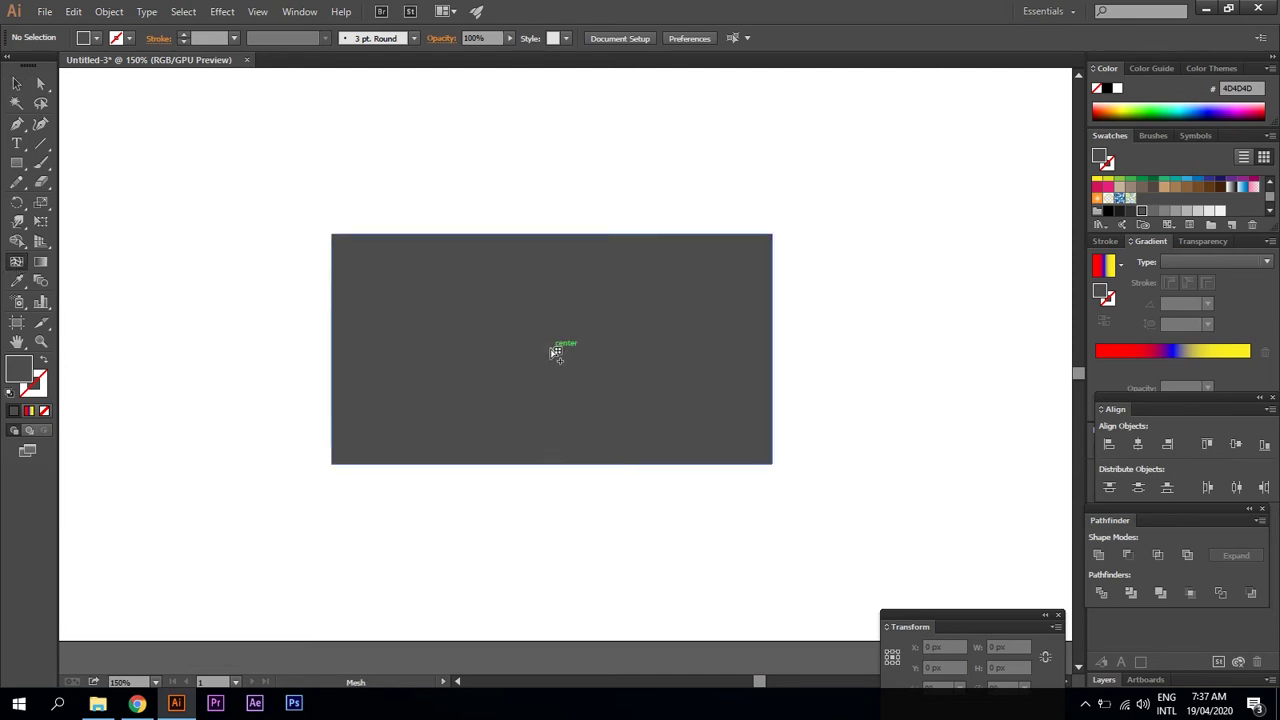
left_click(553, 350)
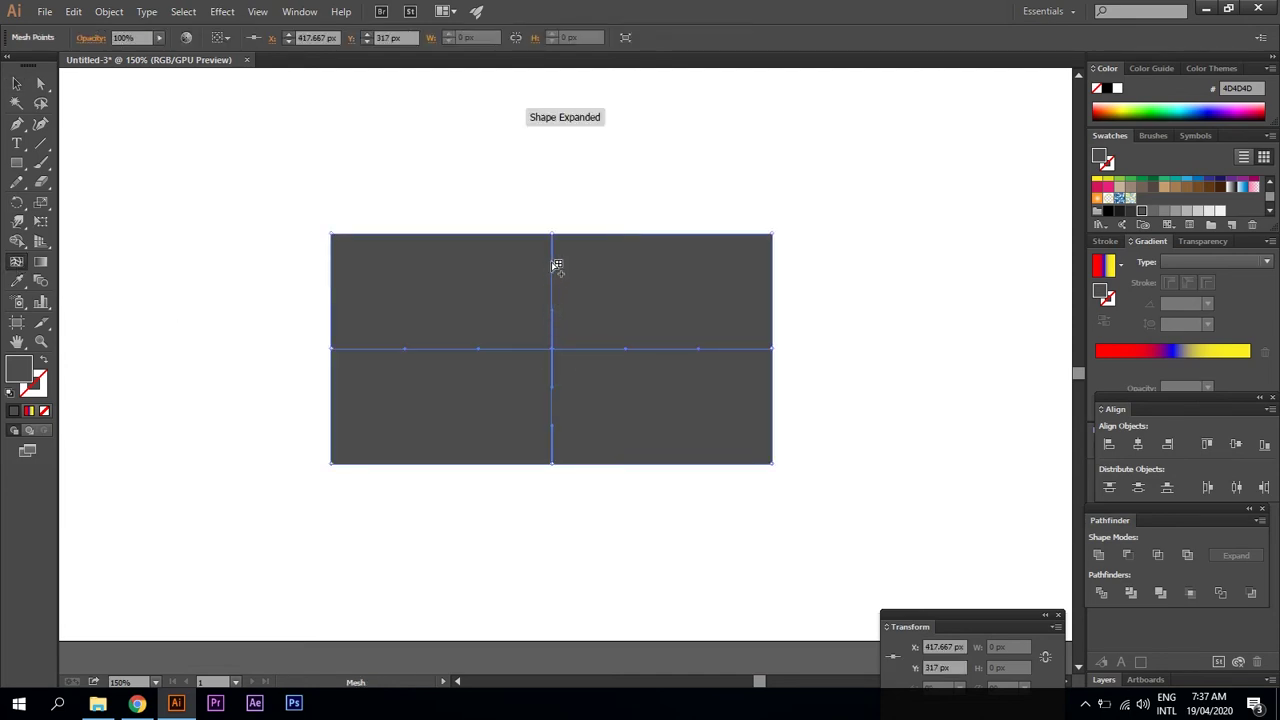
left_click(300, 268)
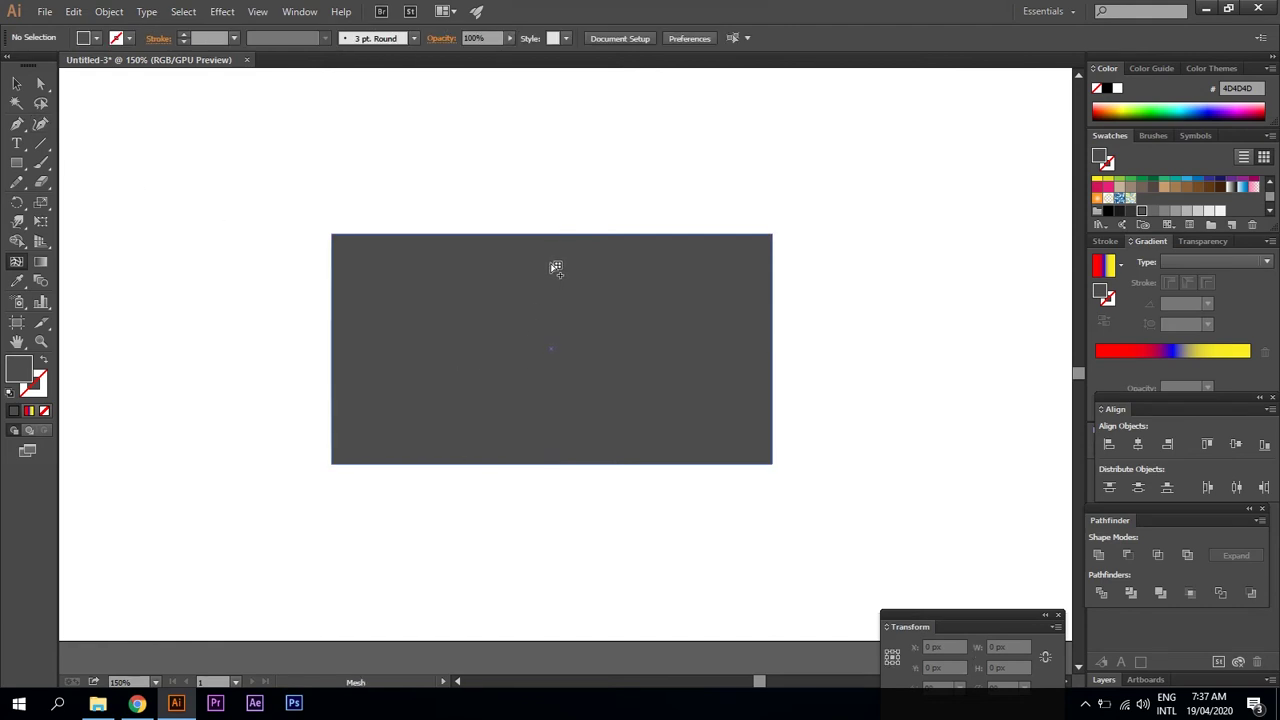
left_click(551, 263)
left_click(16, 83)
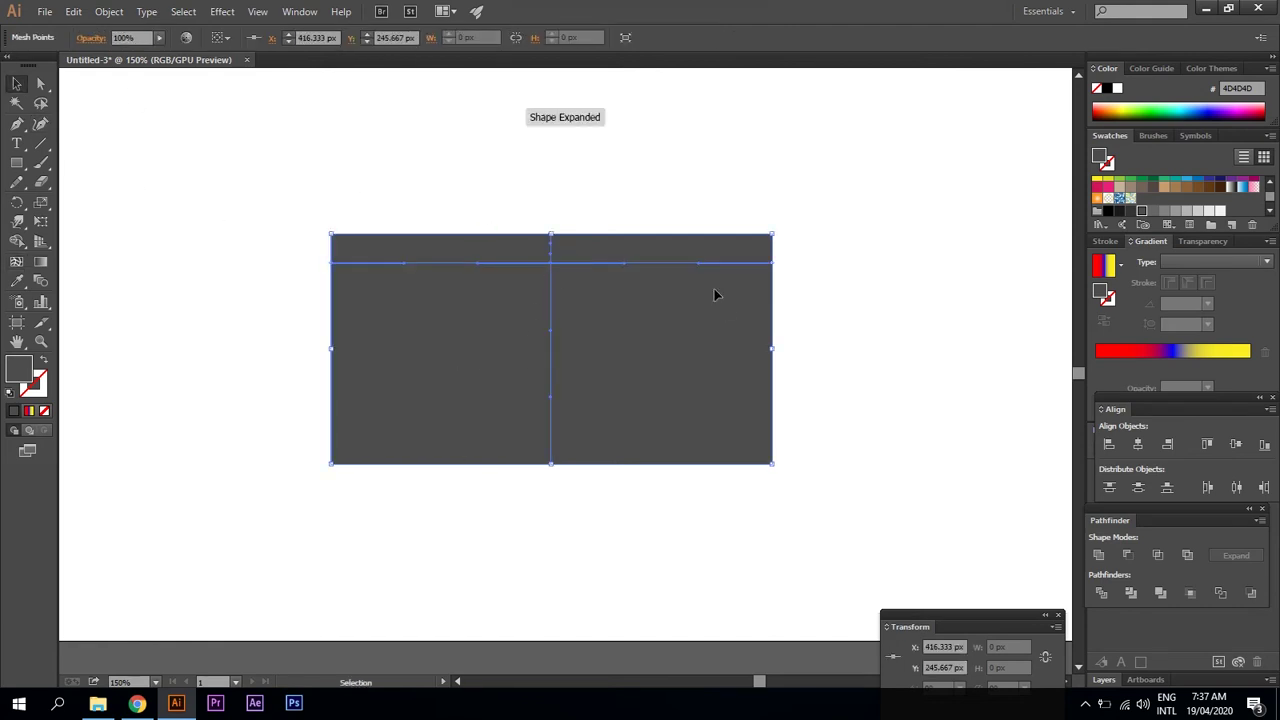
Add mesh rows down the upper rectangle, alternating green (006837) and white
scroll(1165, 197, "up", 2)
left_click(1152, 196)
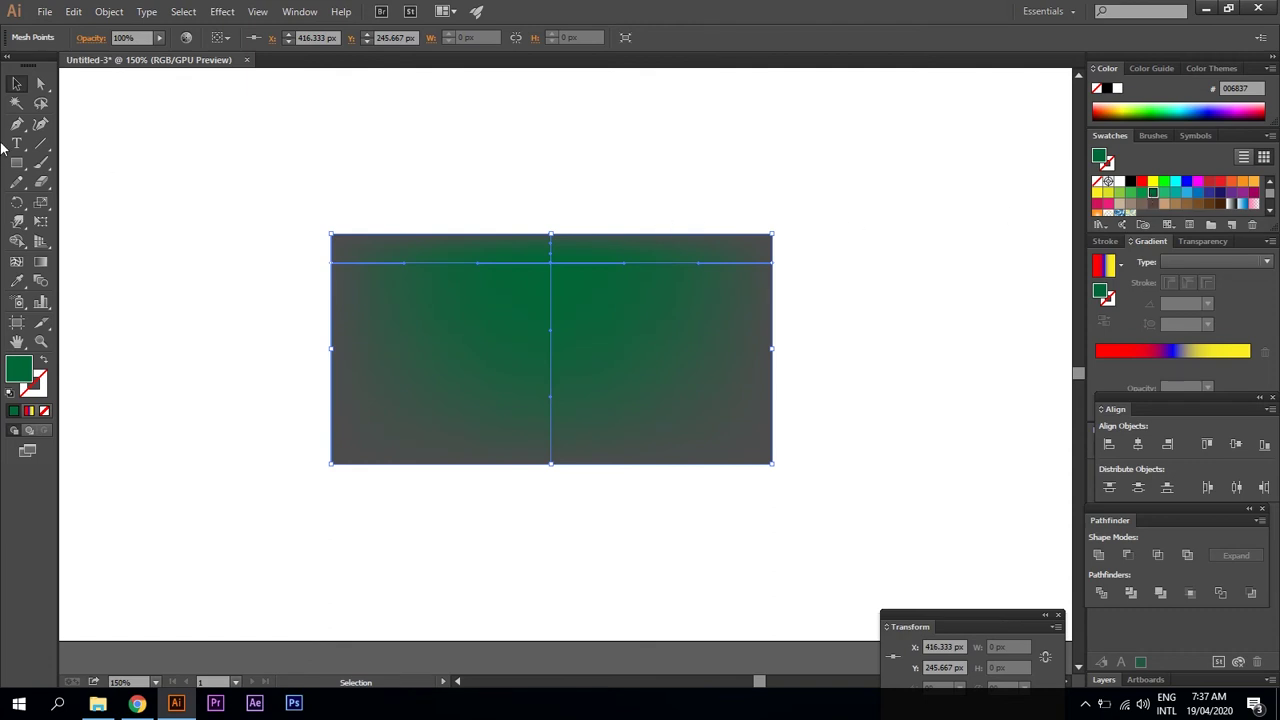
left_click(16, 263)
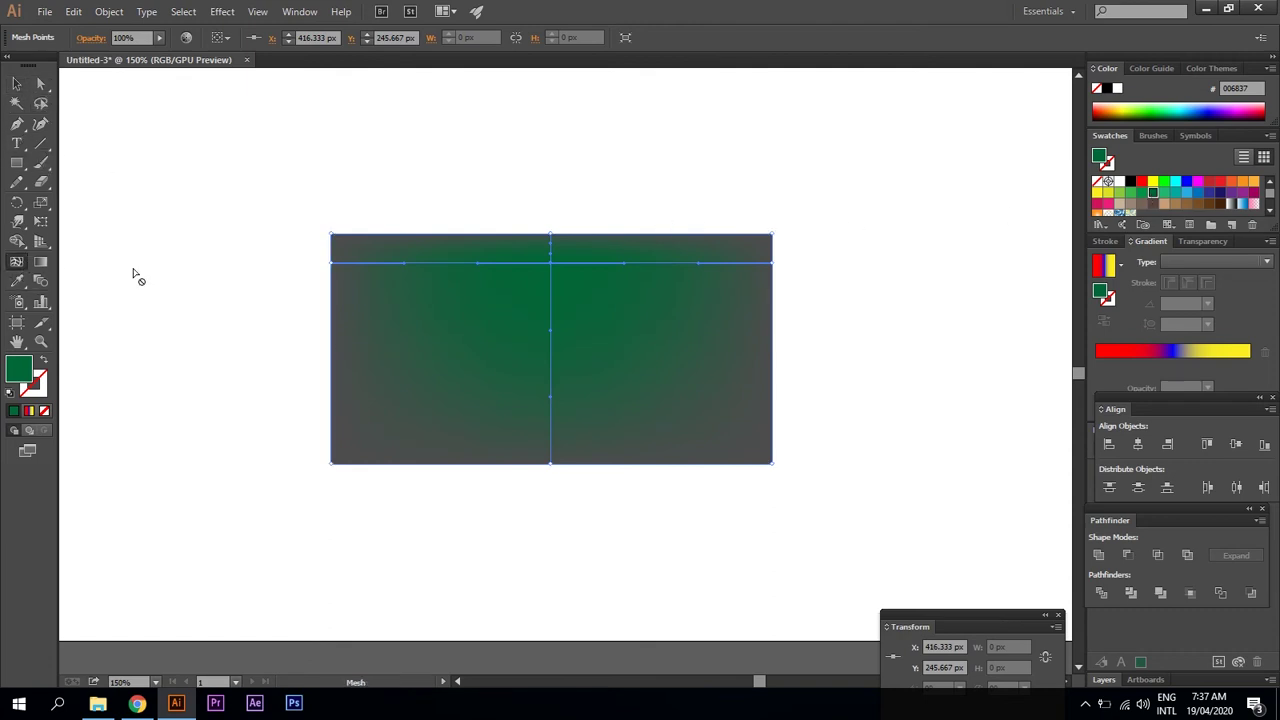
left_click(551, 276)
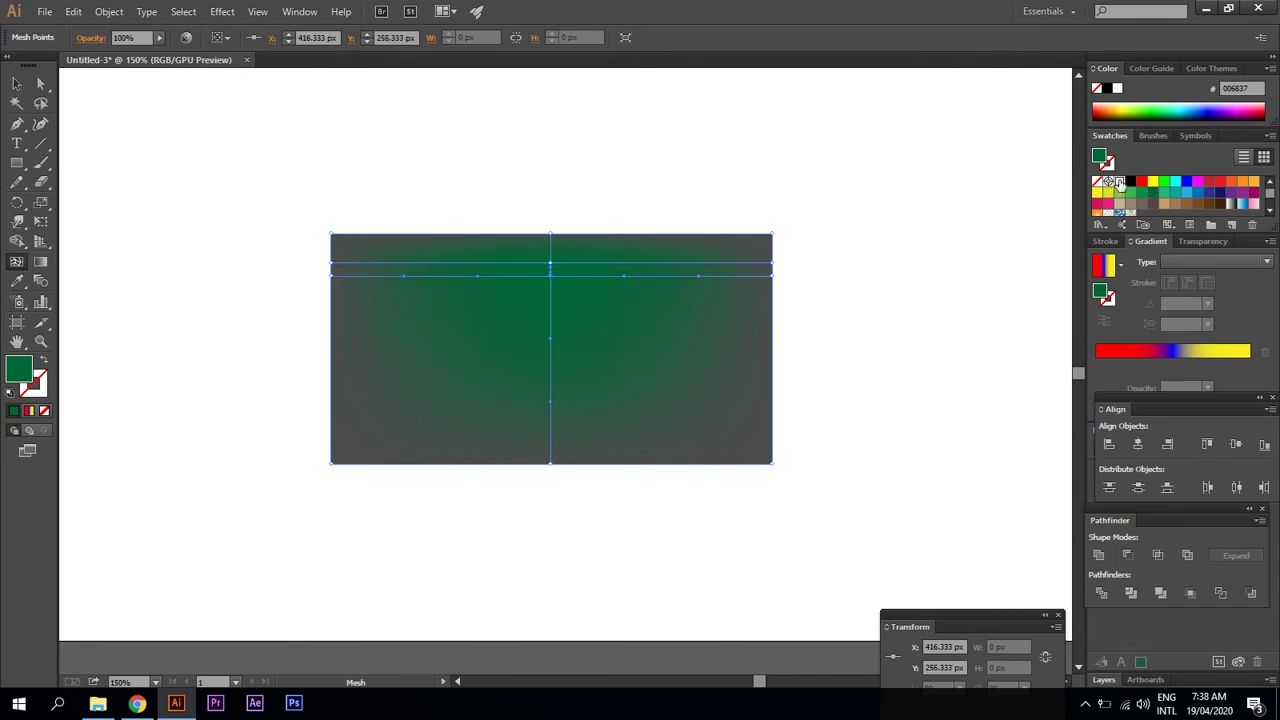
left_click(1117, 182)
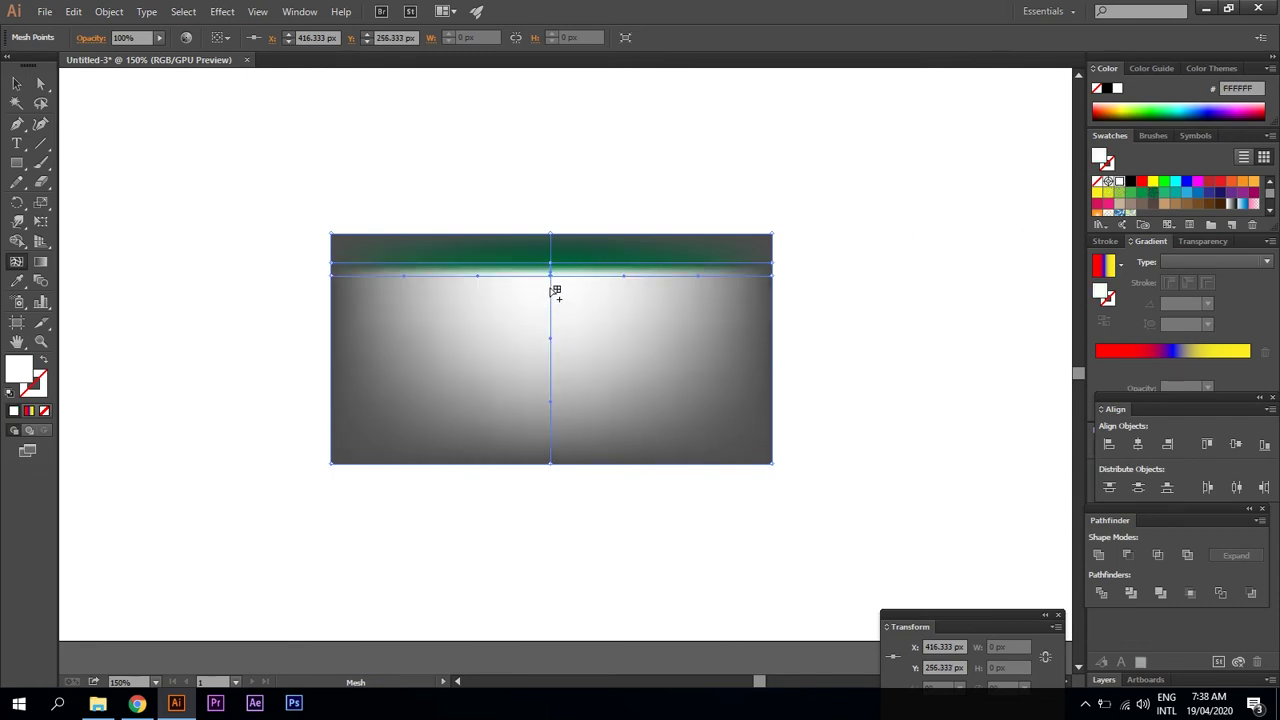
left_click(551, 287)
left_click(1151, 195)
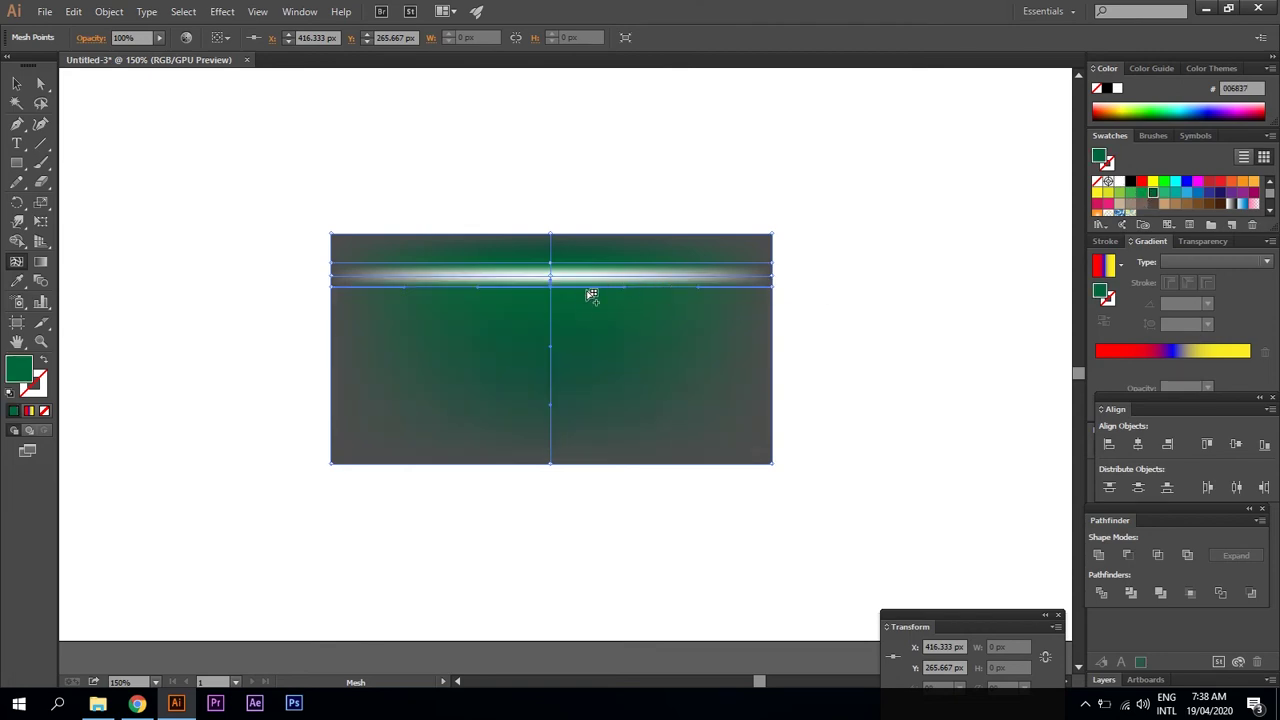
left_click(551, 299)
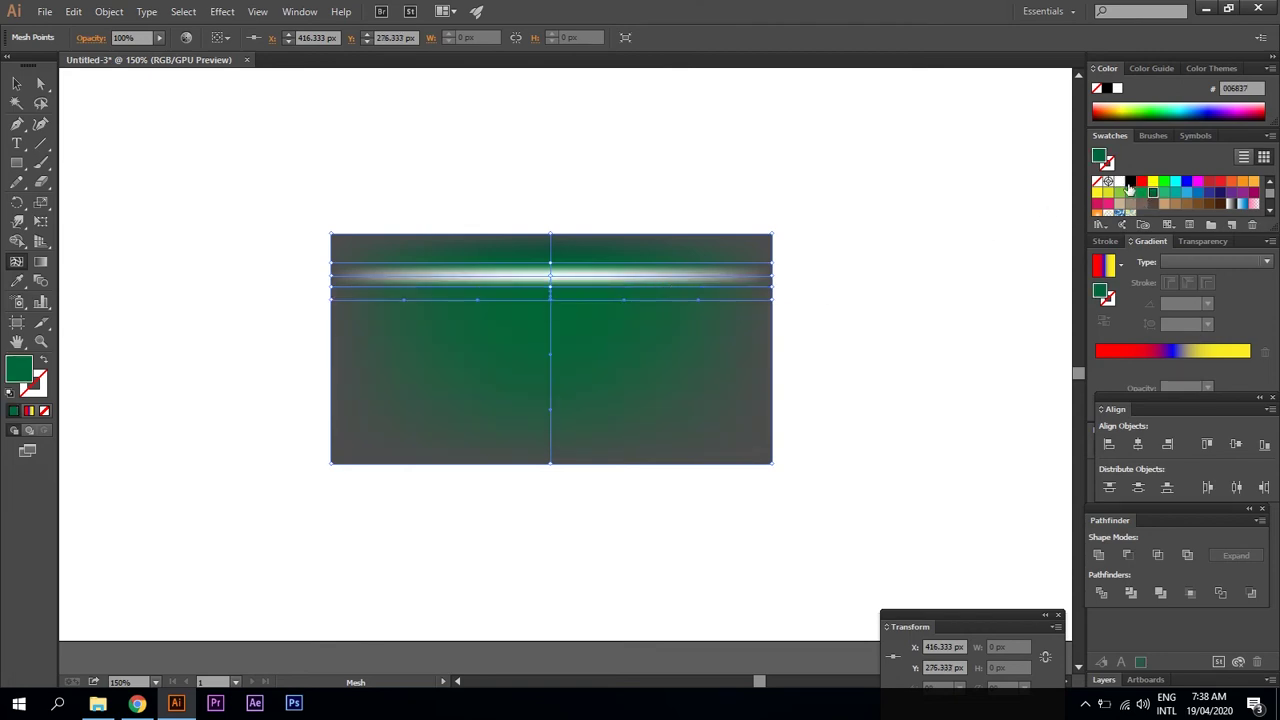
left_click(1120, 182)
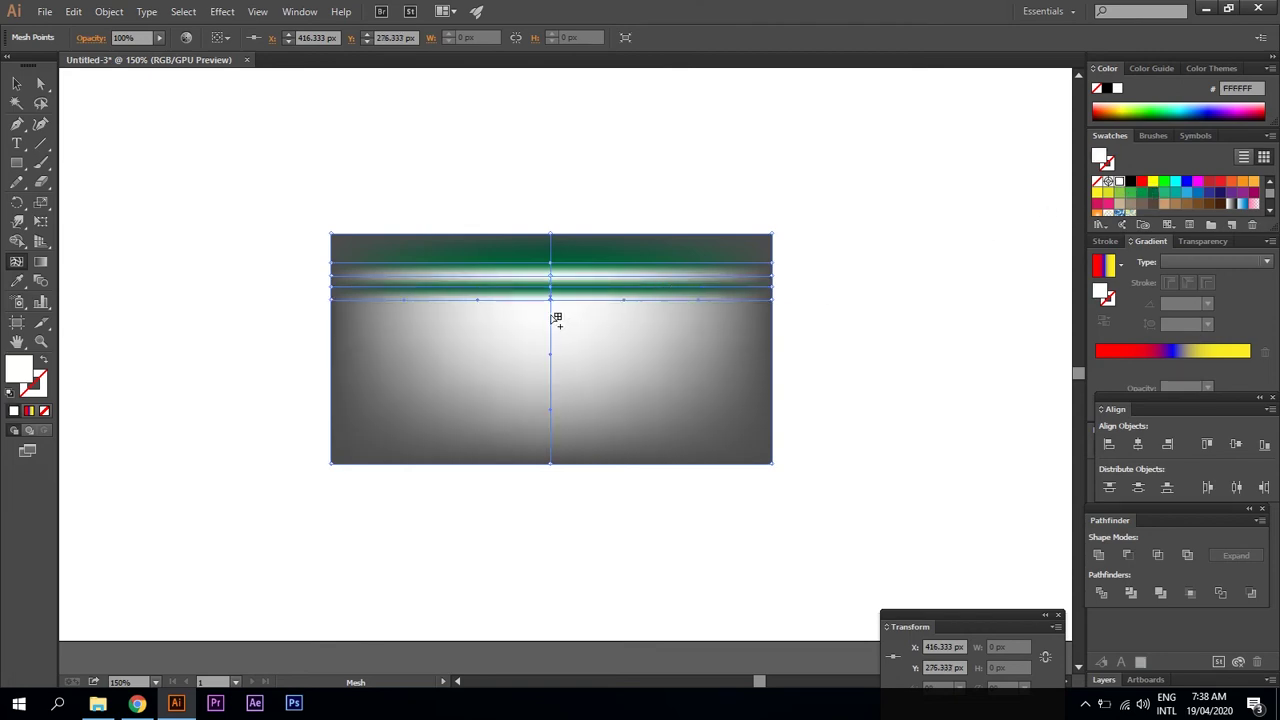
left_click(551, 314)
left_click(1154, 193)
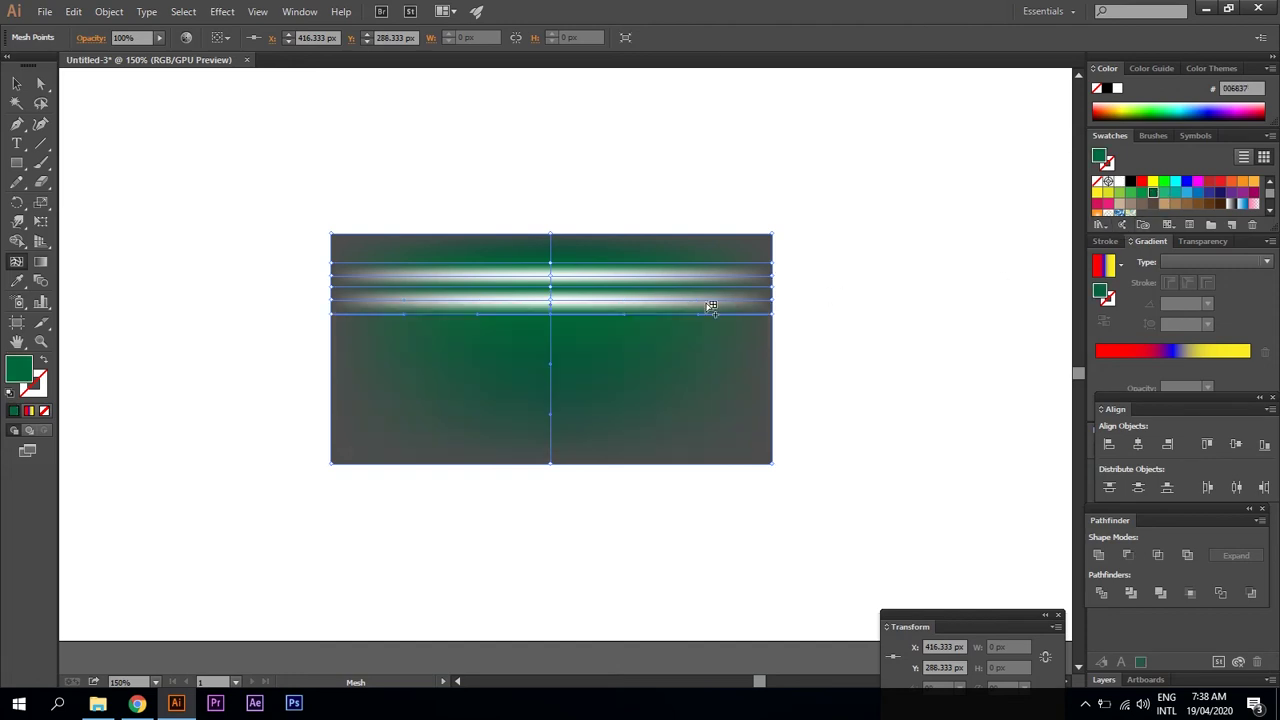
left_click(551, 330)
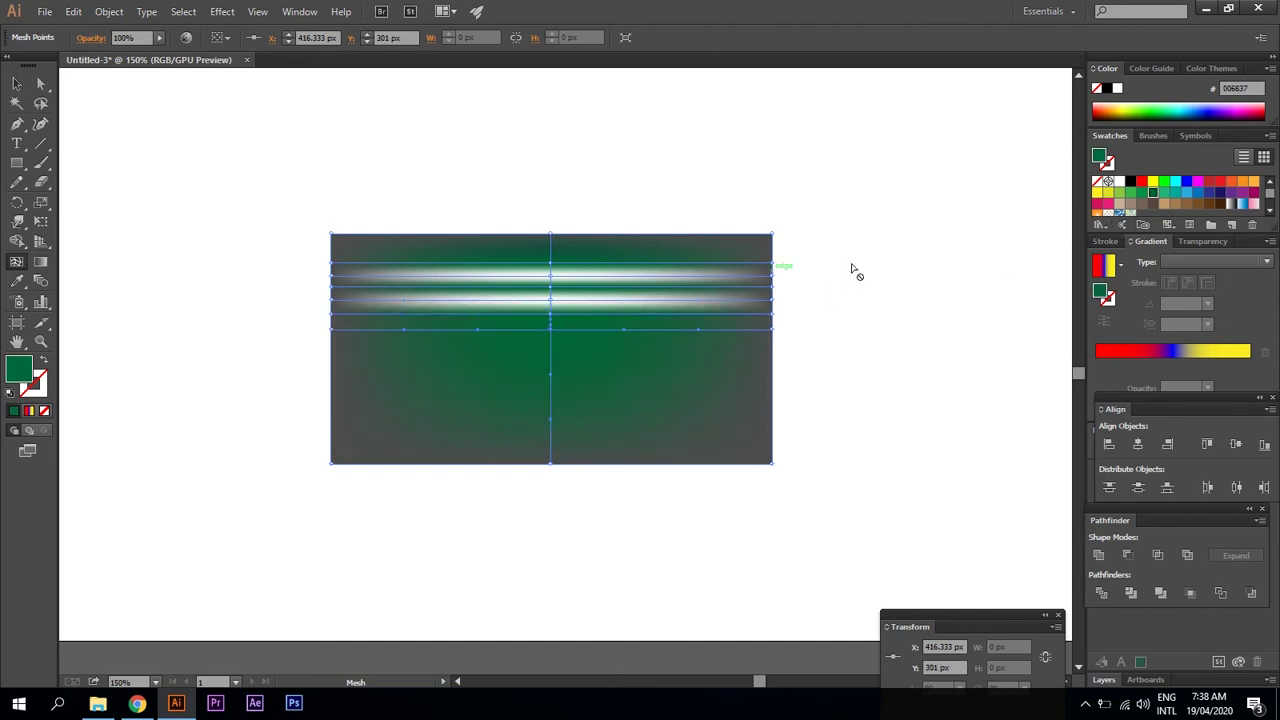
left_click(1119, 182)
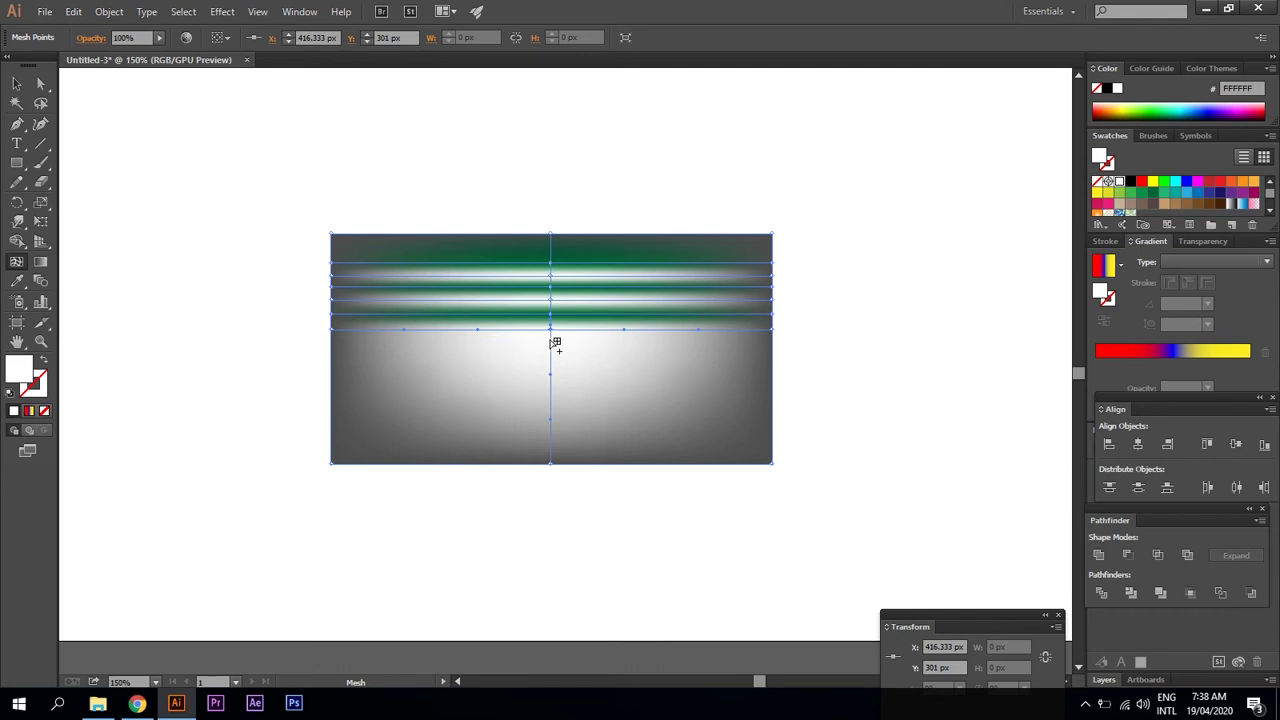
Continue the alternating green and white mesh rows down to the rectangle's bottom
left_click_drag(551, 330, 551, 376)
left_click(551, 357)
left_click(1119, 182)
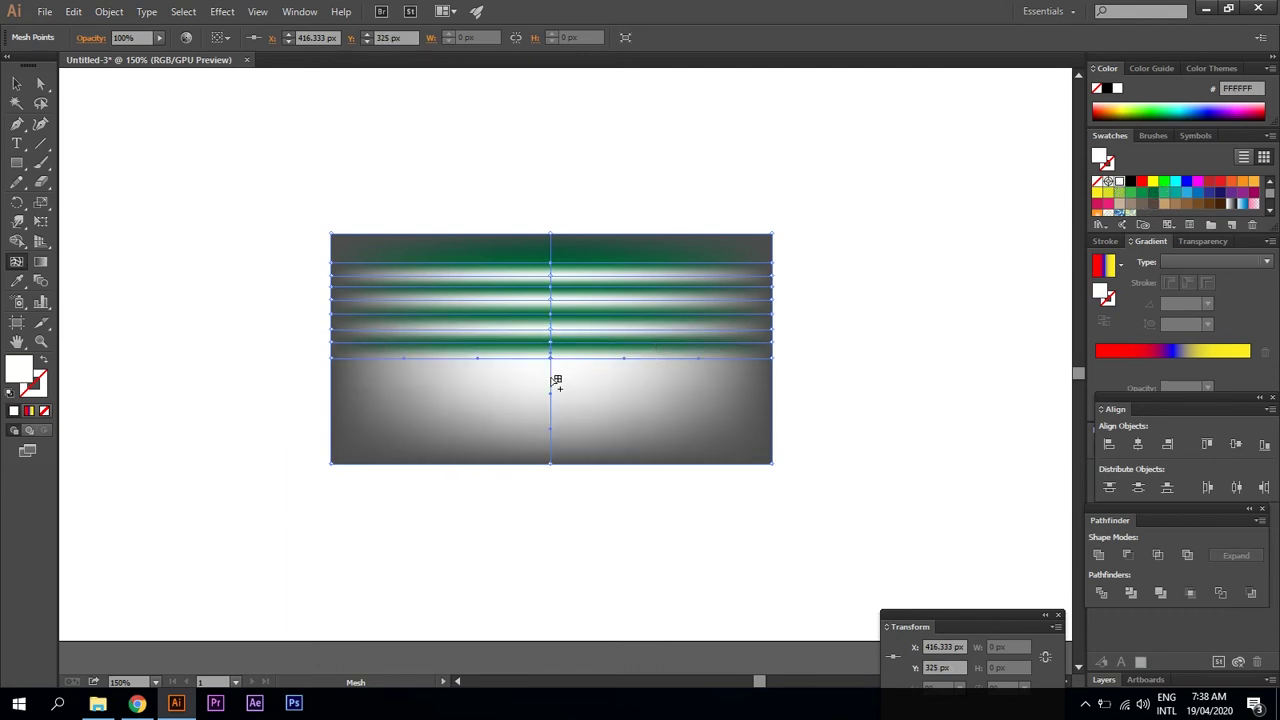
left_click(1152, 198)
left_click(551, 406)
left_click(1119, 182)
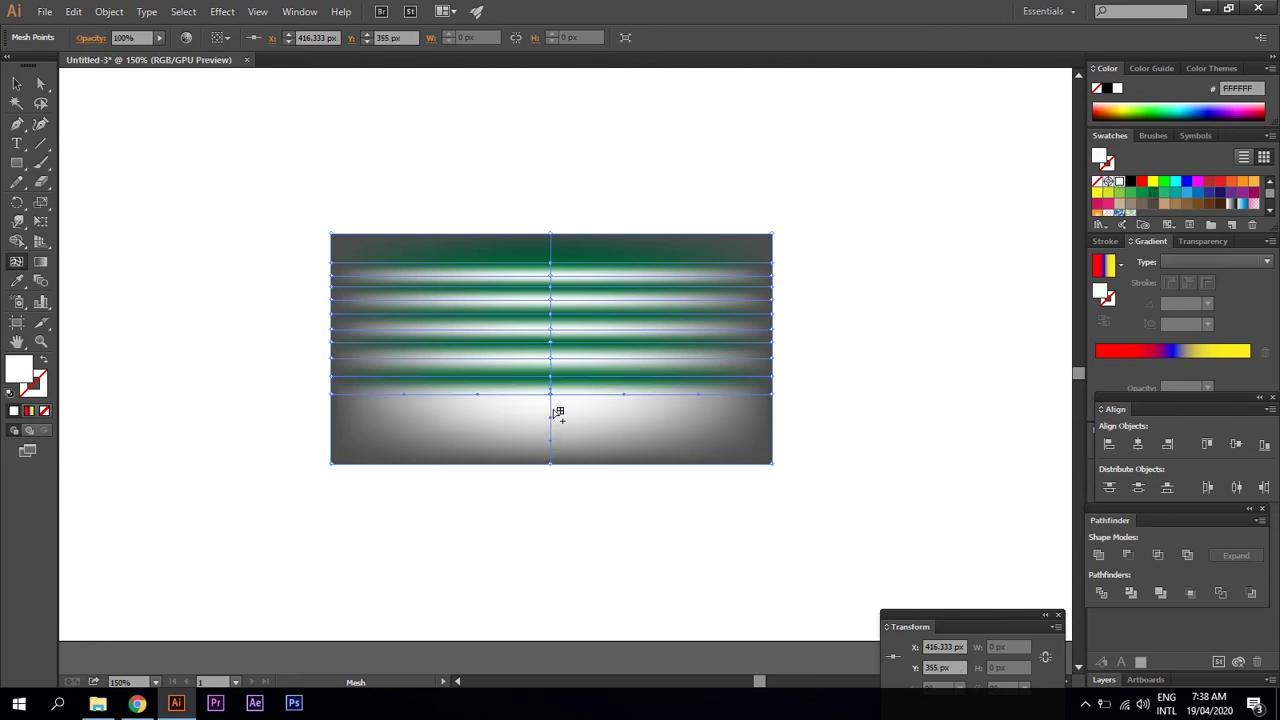
left_click(1152, 198)
left_click(551, 421)
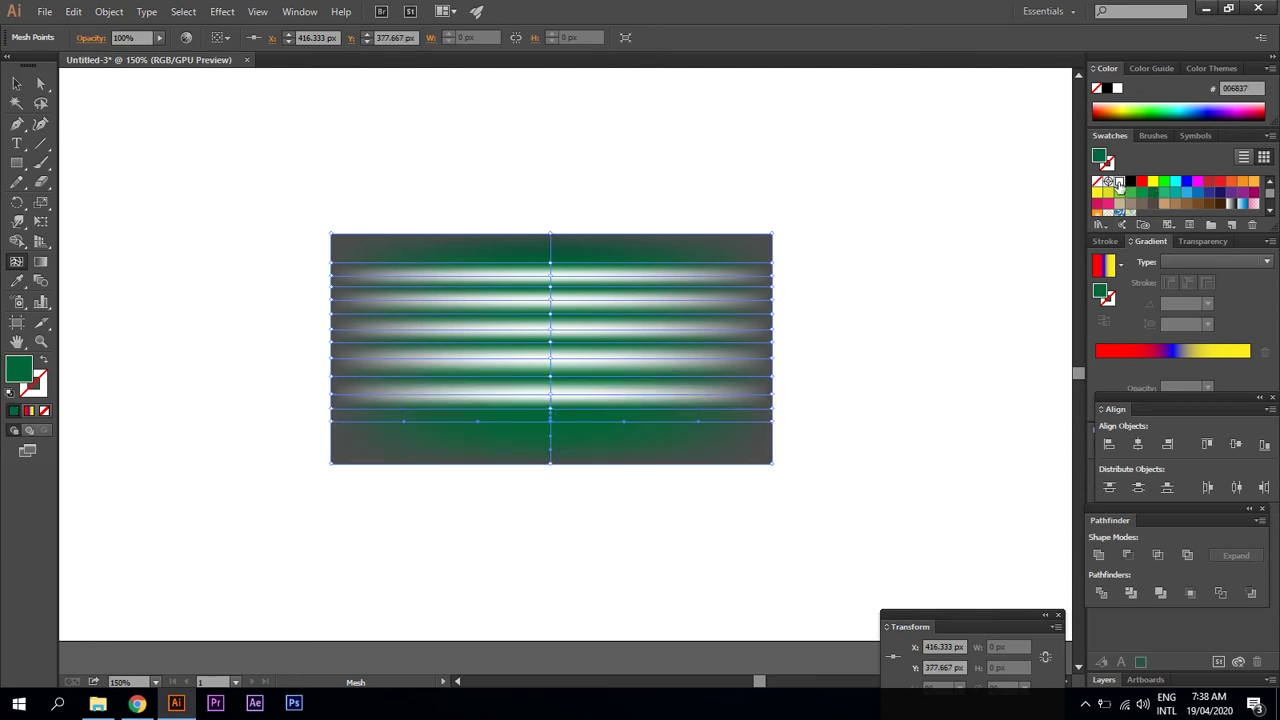
left_click(1119, 182)
left_click(551, 443)
left_click(1152, 198)
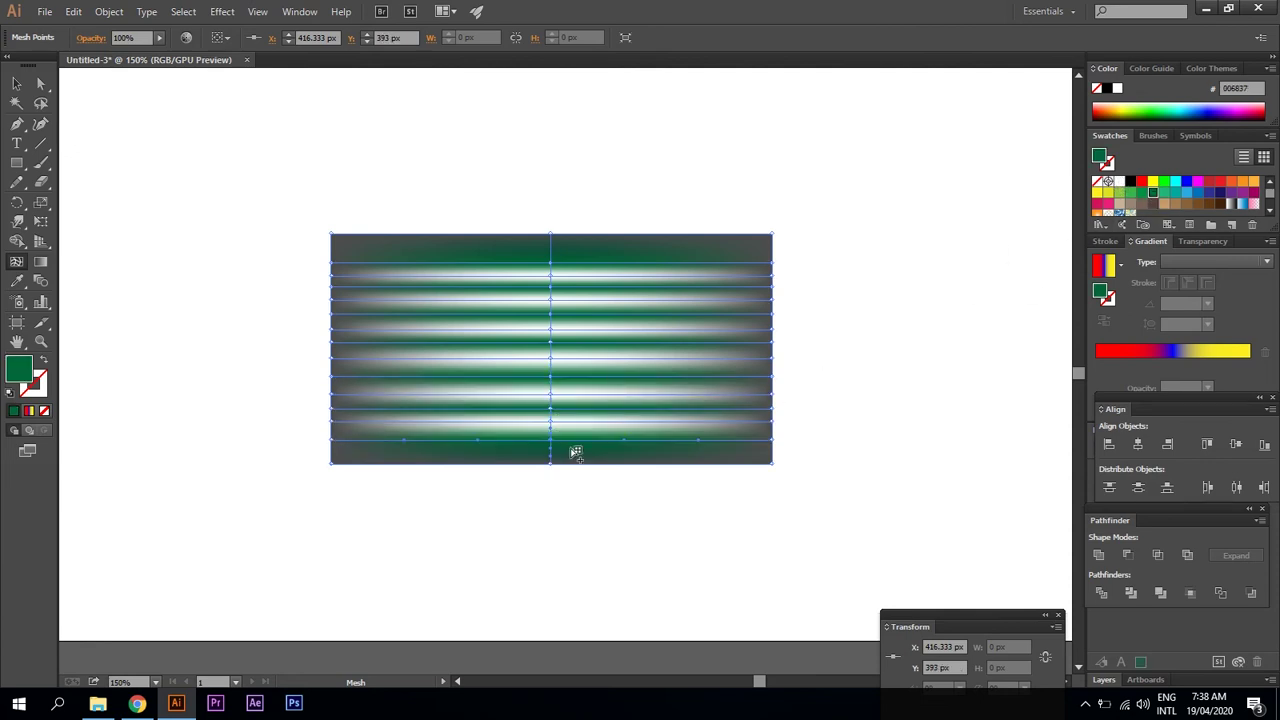
left_click(551, 454)
left_click(1119, 182)
Reselect the whole mesh and add one more mesh row along the top edge
left_click(16, 83)
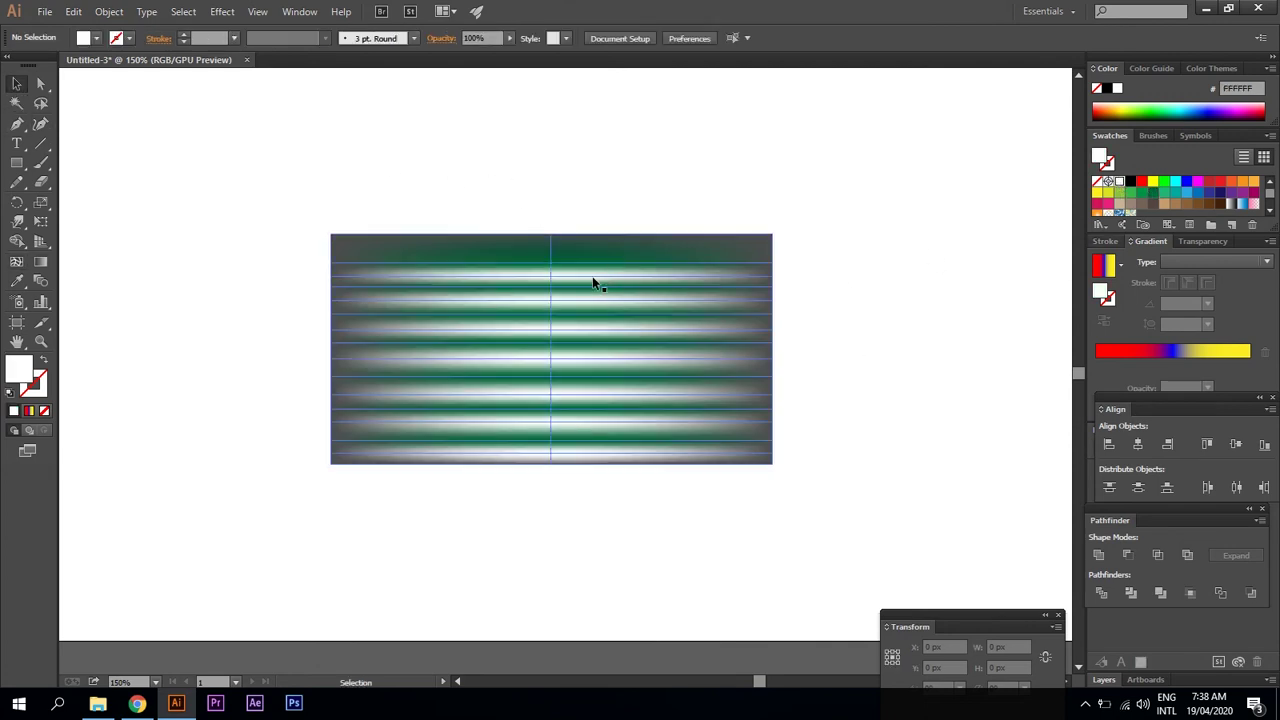
left_click(566, 292)
left_click(16, 261)
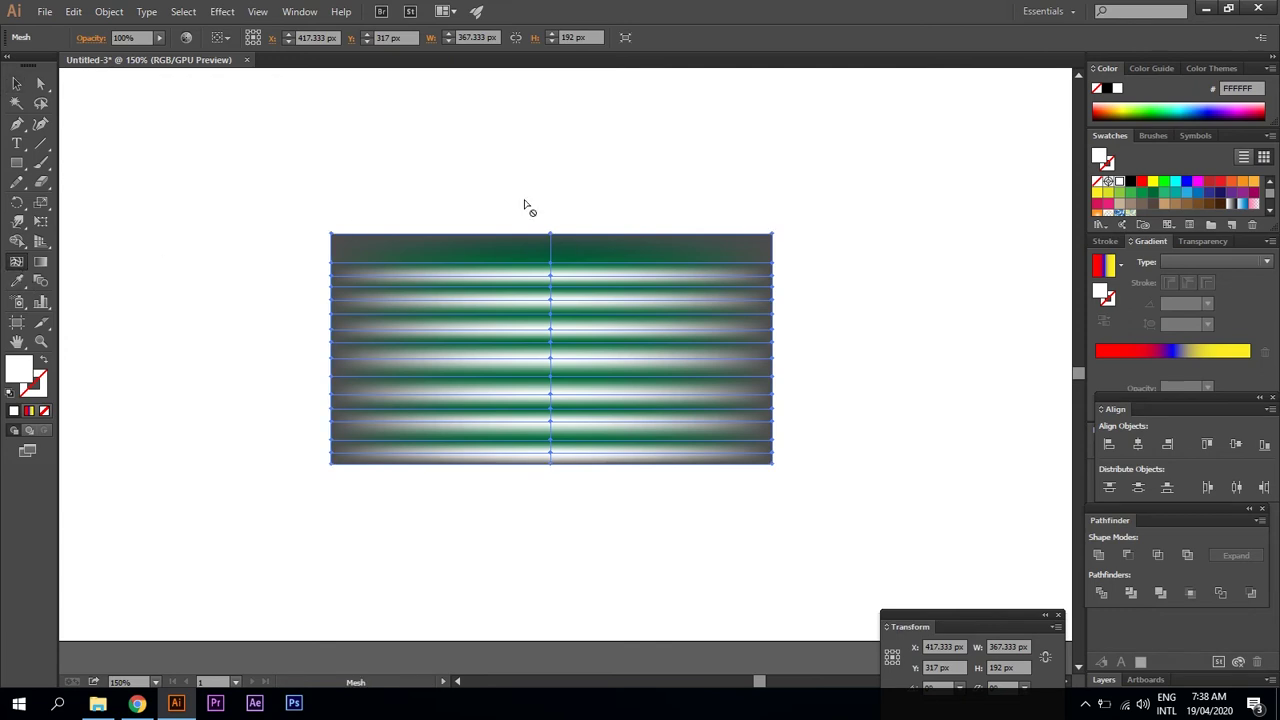
left_click(551, 244)
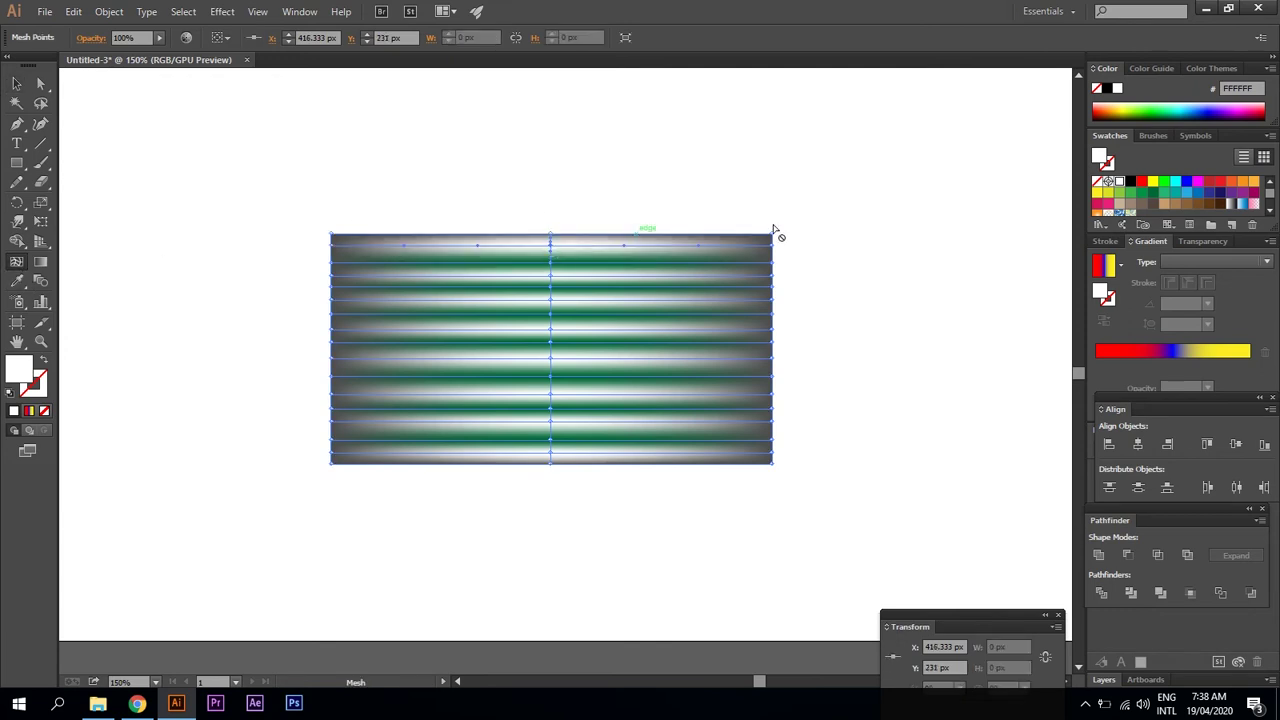
Brush the striped mesh with the Warp Tool into rippling cloth-like waves
left_click(20, 87)
left_click(537, 126)
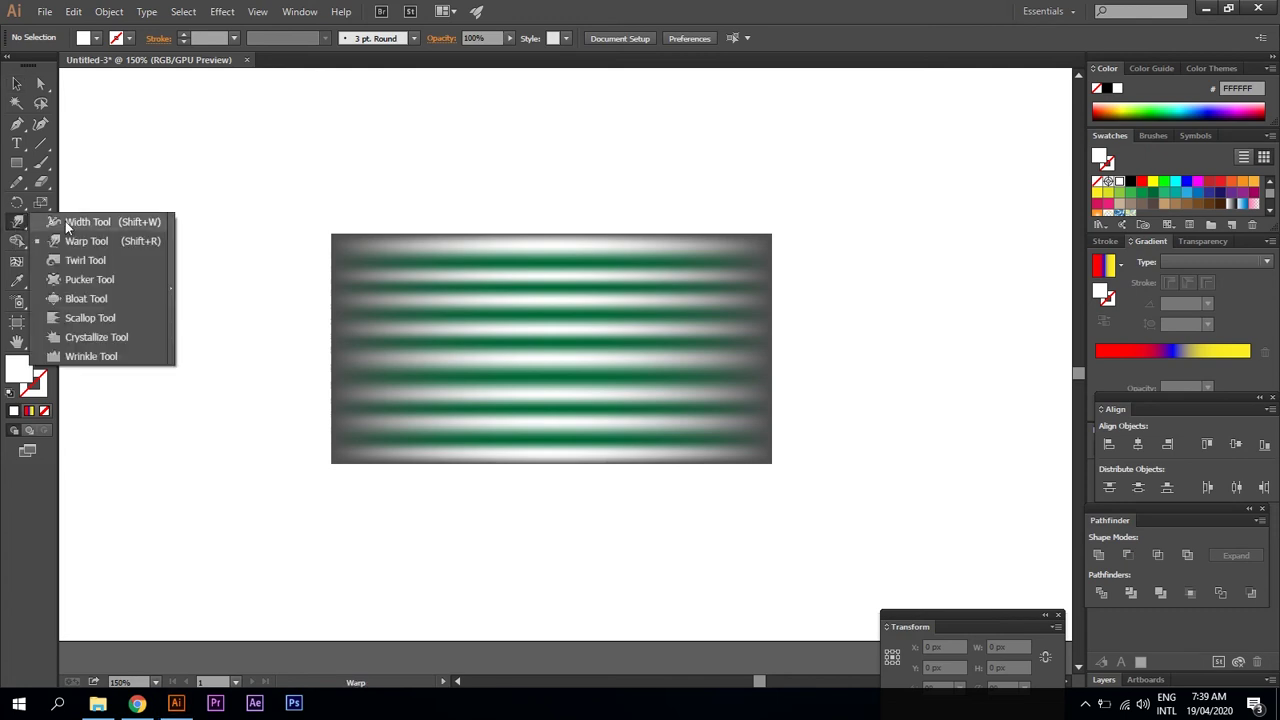
left_click_drag(16, 224, 72, 228)
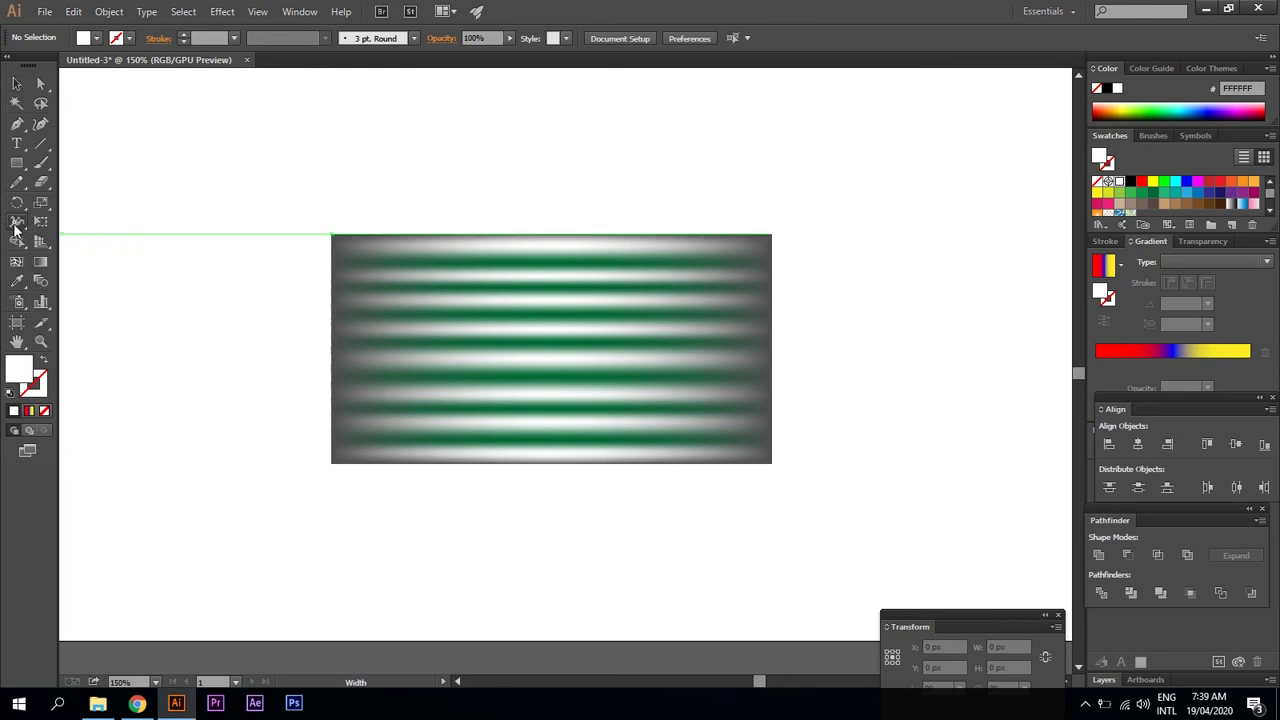
left_click(14, 228)
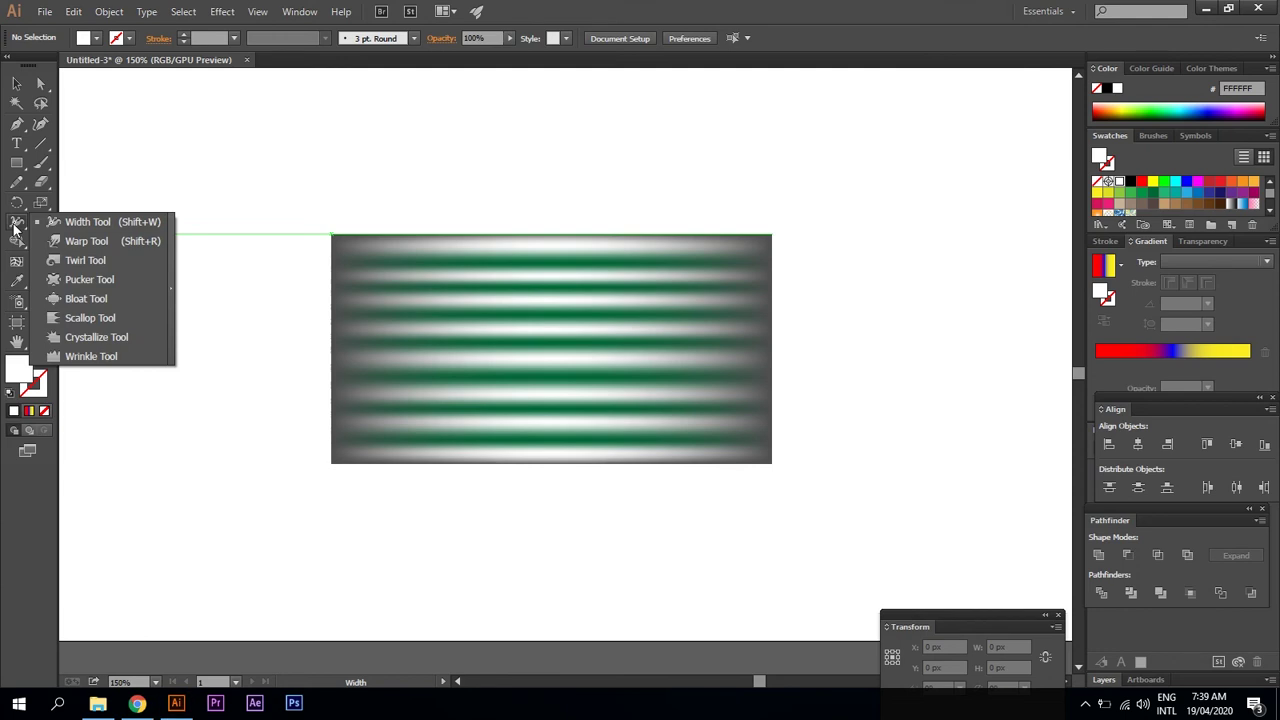
left_click(85, 241)
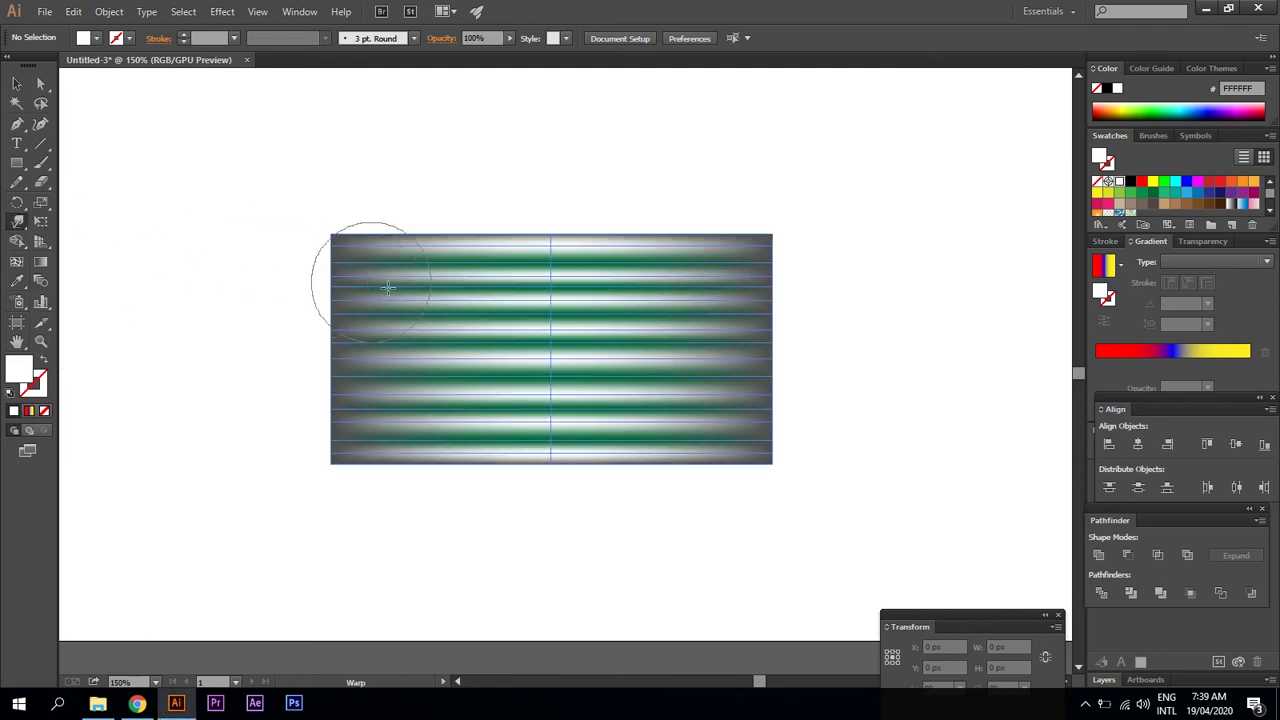
left_click_drag(398, 296, 391, 229)
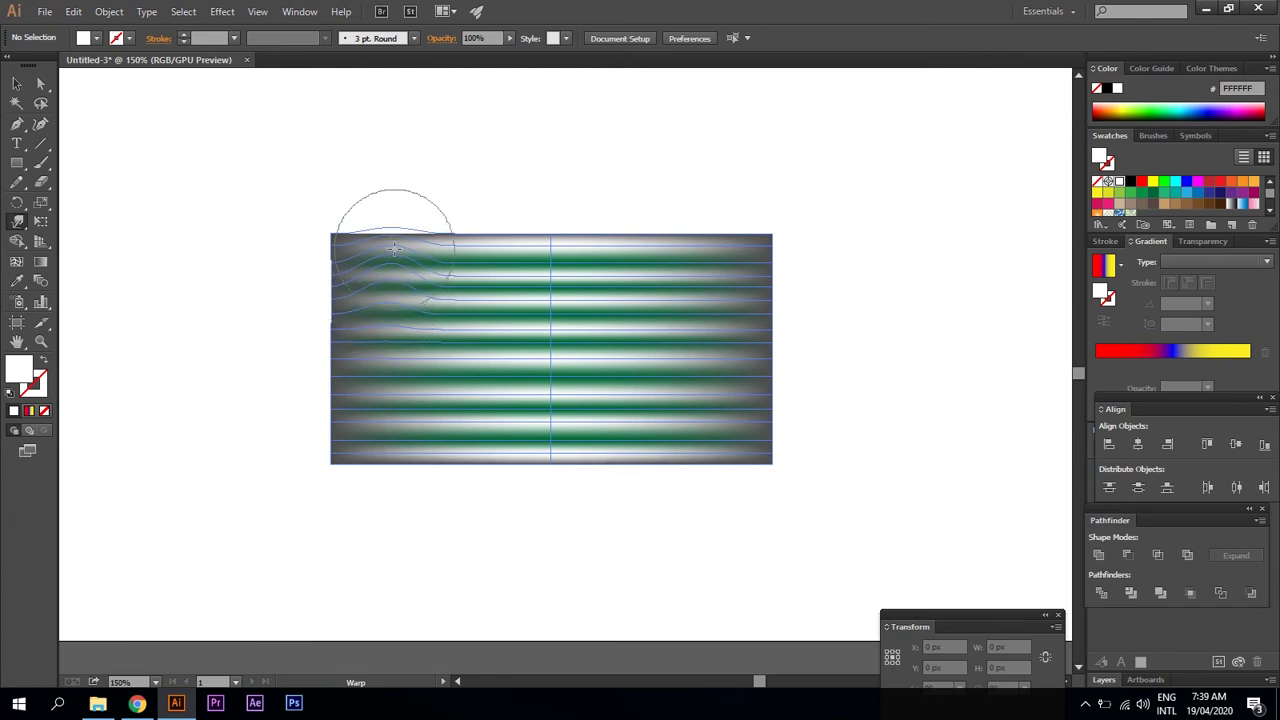
left_click_drag(392, 341, 384, 420)
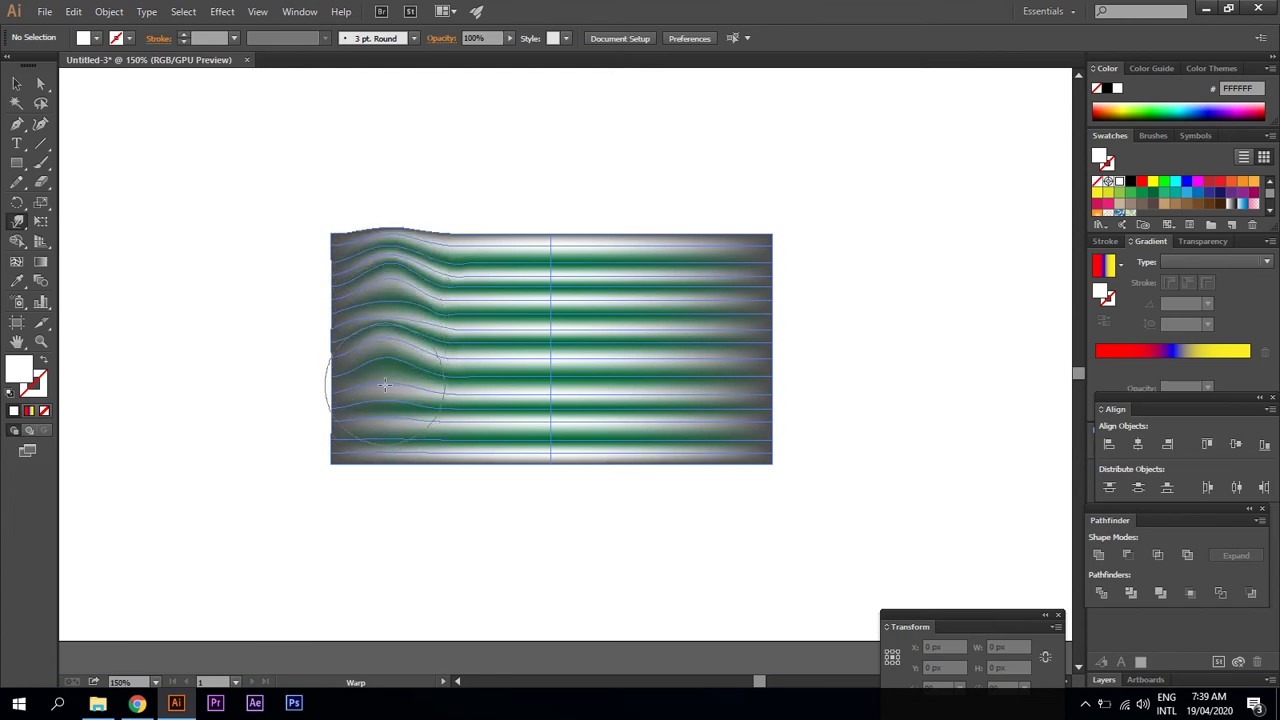
mouse_move(470, 340)
left_mouse_down()
mouse_move(509, 241)
mouse_move(718, 422)
mouse_move(630, 435)
mouse_move(590, 425)
mouse_move(540, 400)
mouse_move(552, 388)
mouse_move(410, 272)
mouse_move(405, 300)
mouse_move(460, 350)
mouse_move(403, 460)
mouse_move(526, 477)
mouse_move(683, 471)
mouse_move(737, 420)
mouse_move(756, 325)
mouse_move(680, 229)
mouse_move(631, 214)
mouse_move(555, 259)
mouse_move(471, 243)
left_mouse_up()
Copy a Pakistan flag picture from the browser's image search results
key("ctrl+shift+a")
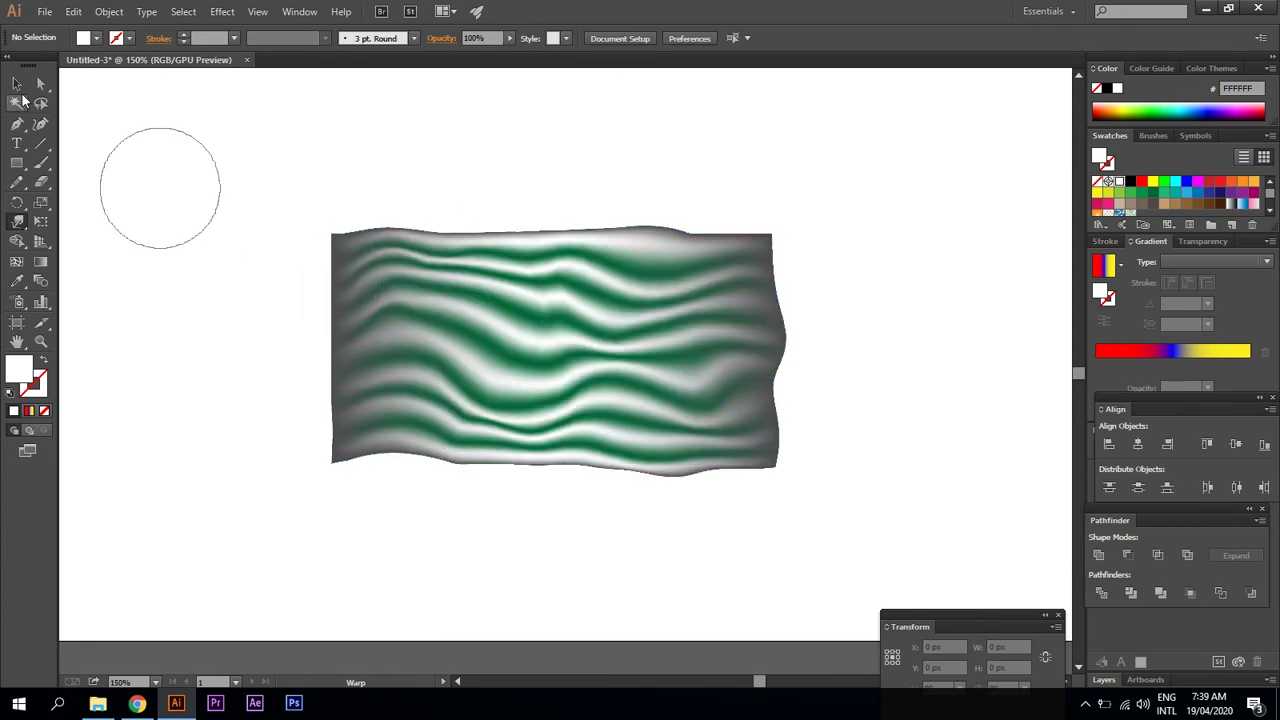
key("v")
left_click(137, 703)
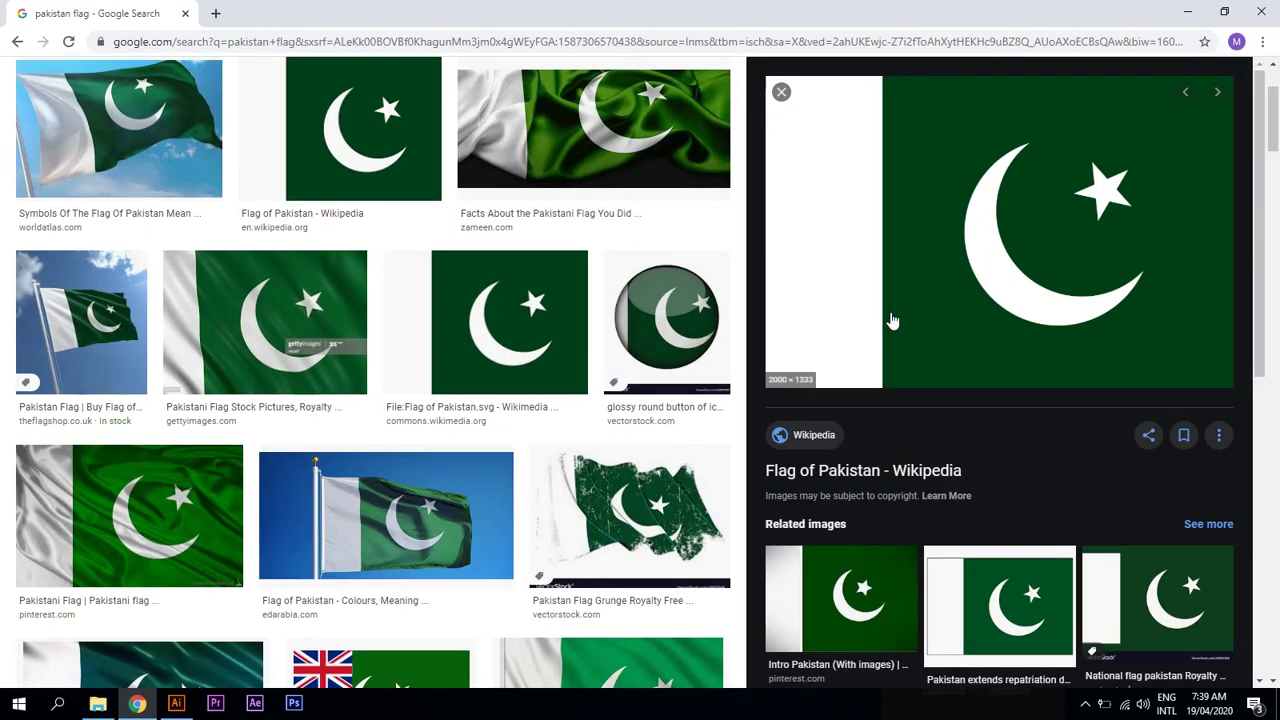
right_click(913, 273)
left_click(967, 446)
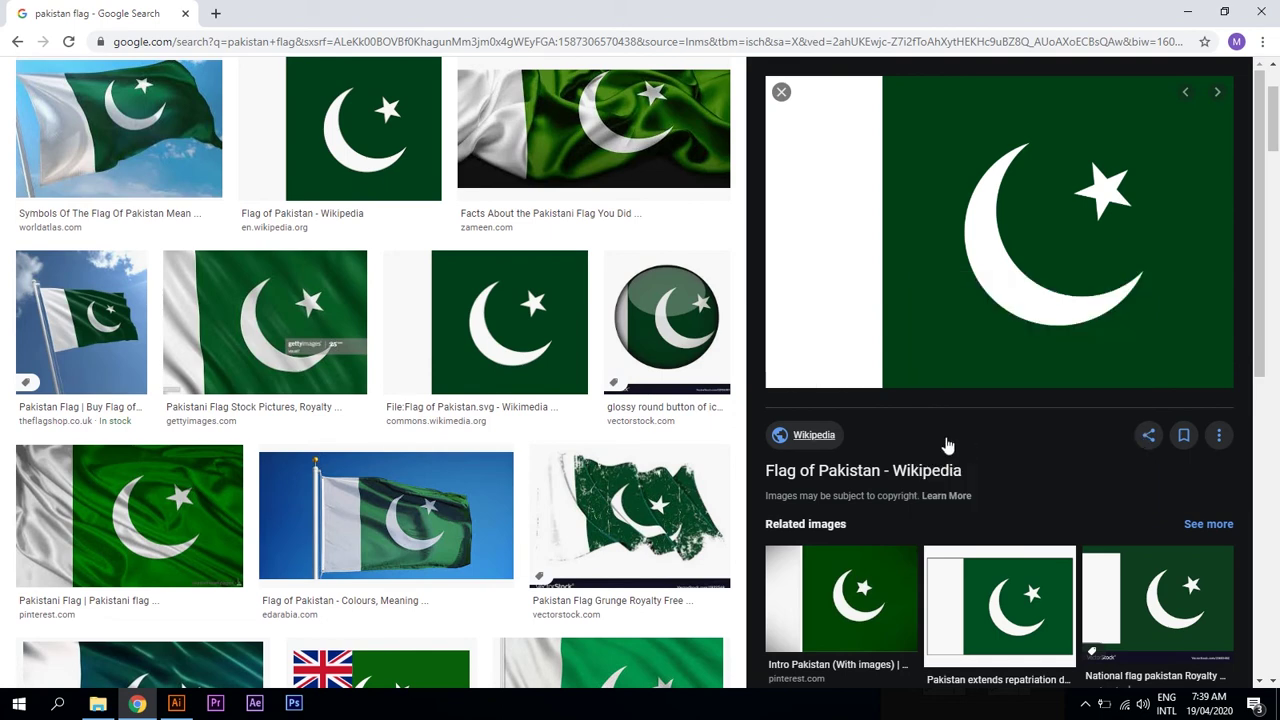
left_click(176, 703)
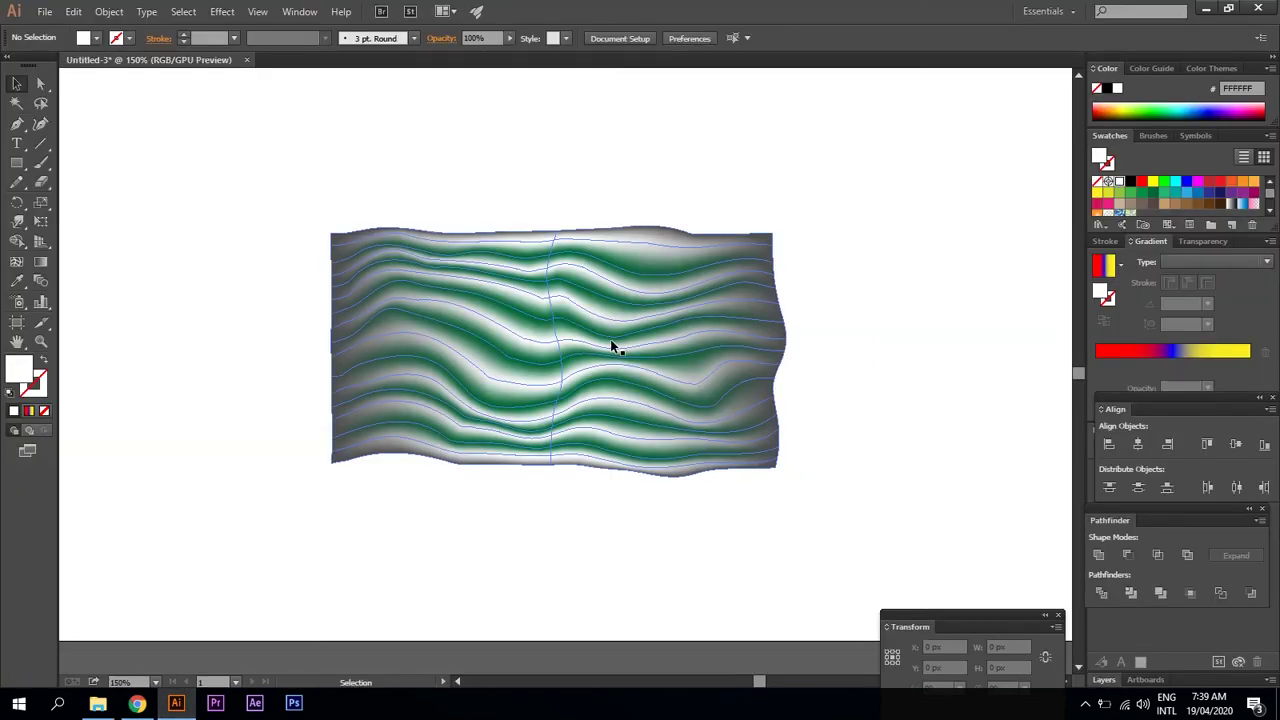
Paste the Pakistan flag image and scale it down to about 393.6 × 217.2 px
key("ctrl+v")
scroll(586, 281, "down", 1)
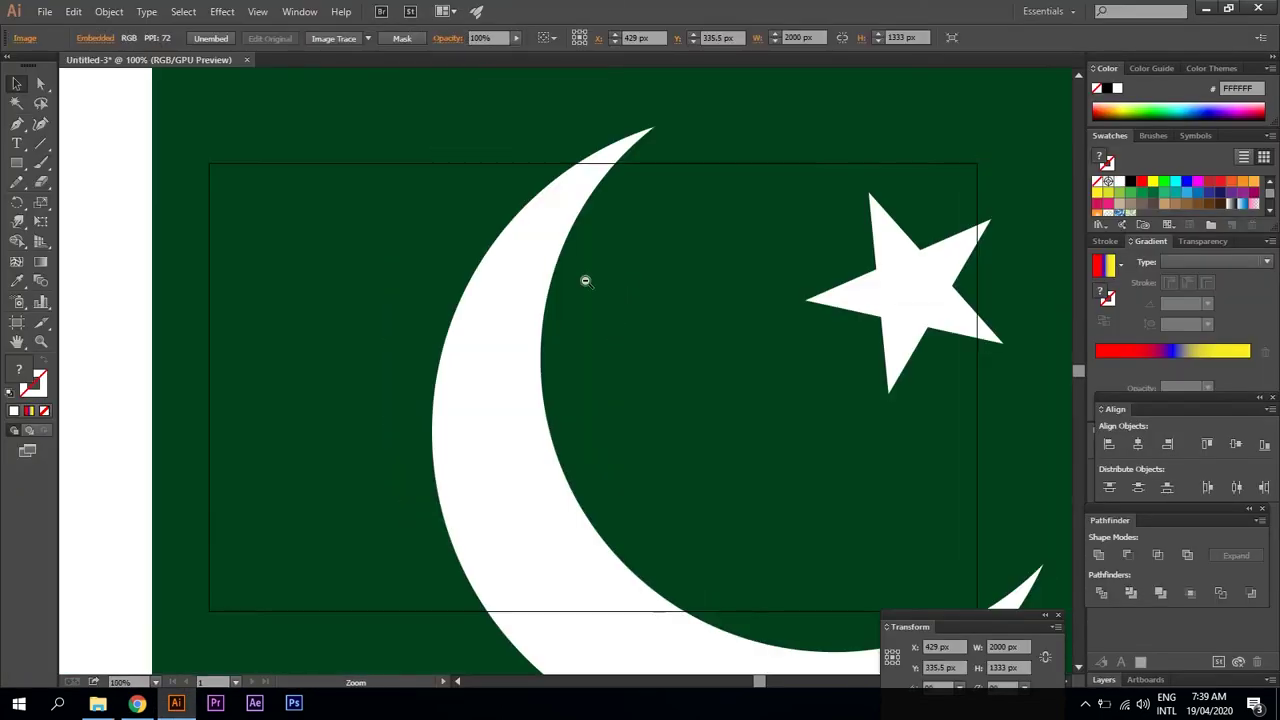
scroll(586, 281, "down", 2)
scroll(586, 281, "down", 1)
left_click_drag(796, 353, 590, 491)
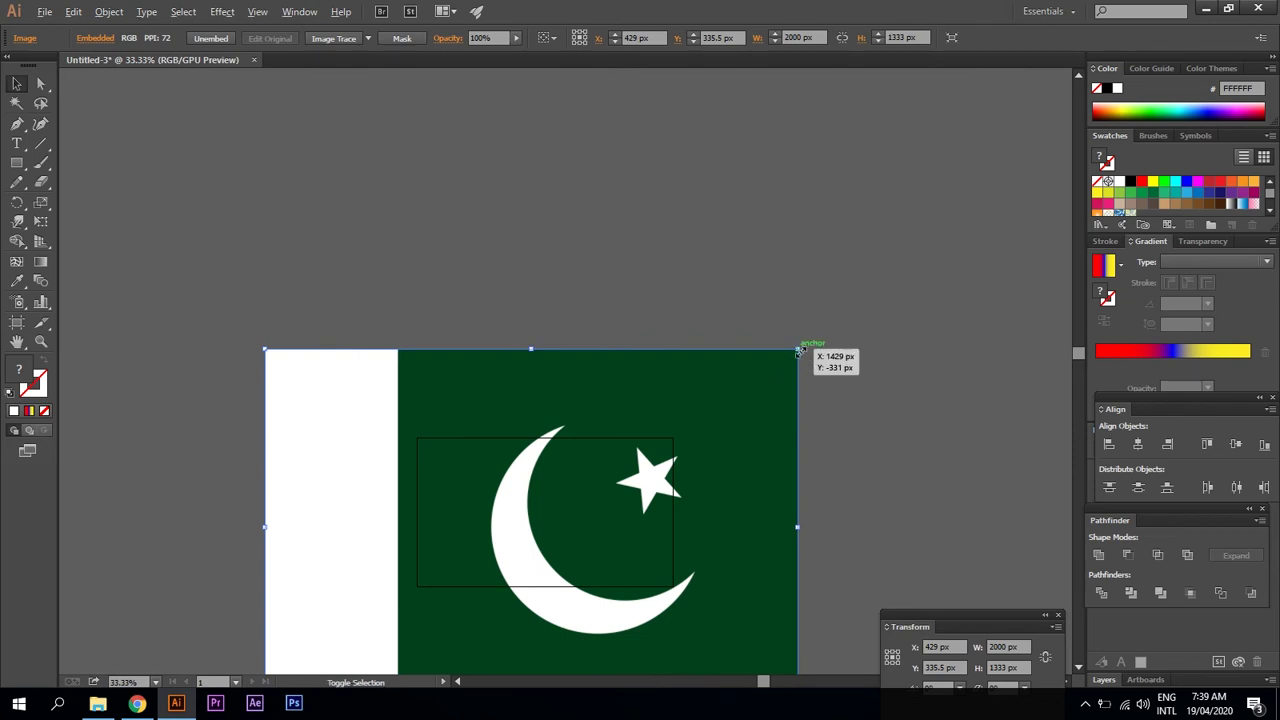
Send the flag image to the back and position it under the wavy mesh
scroll(560, 475, "up", 2)
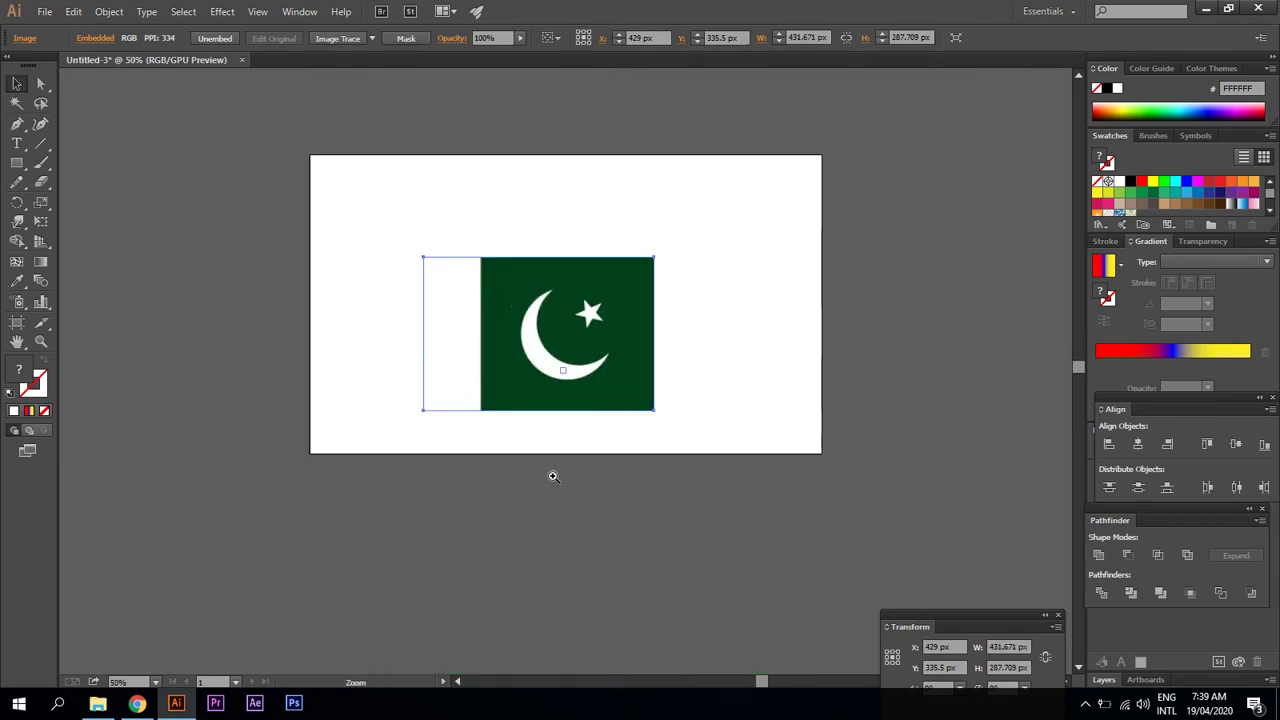
scroll(555, 472, "up", 1)
right_click(631, 171)
mouse_move(675, 262)
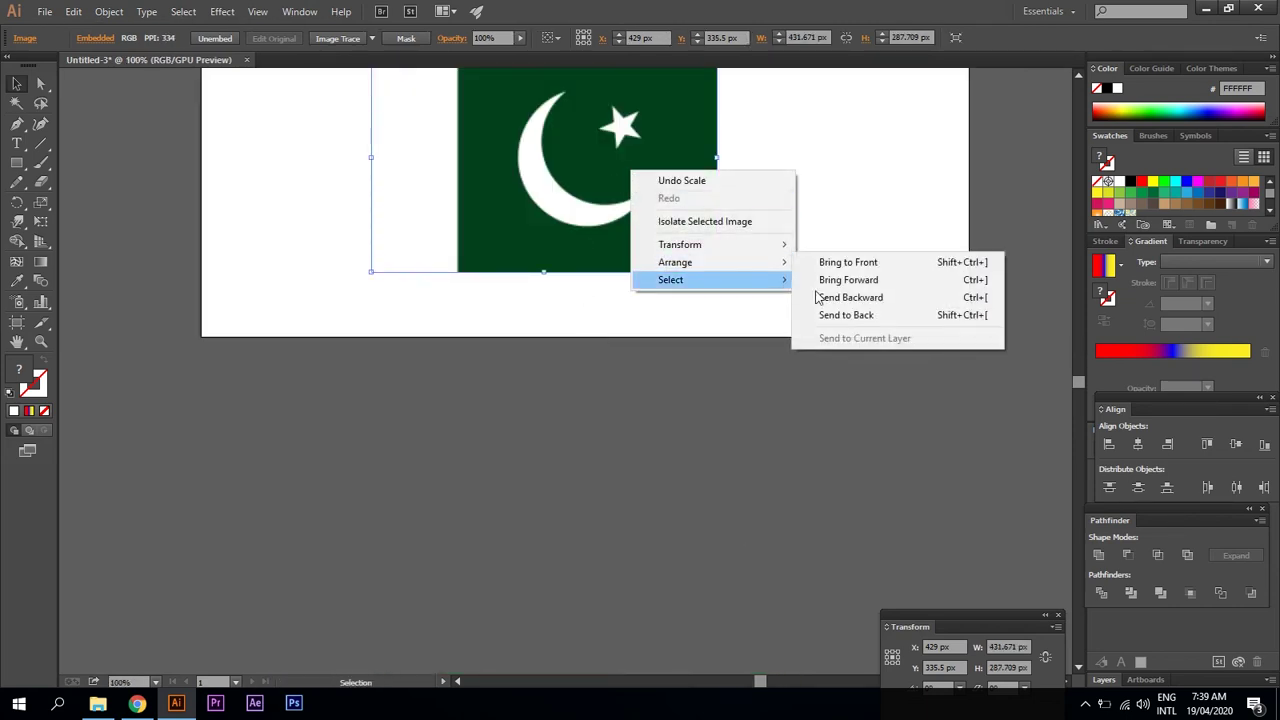
left_click(838, 314)
scroll(646, 231, "up", 2)
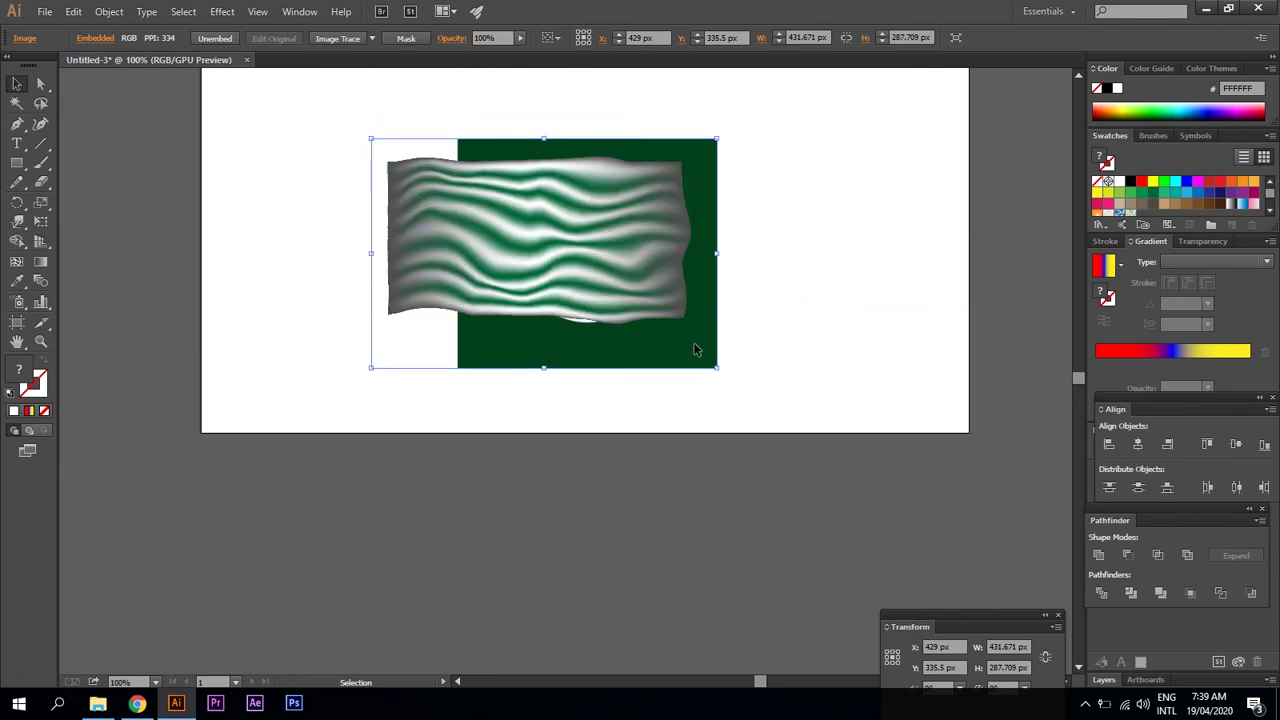
mouse_move(696, 350)
left_mouse_down()
mouse_move(733, 386)
mouse_move(690, 323)
left_mouse_up()
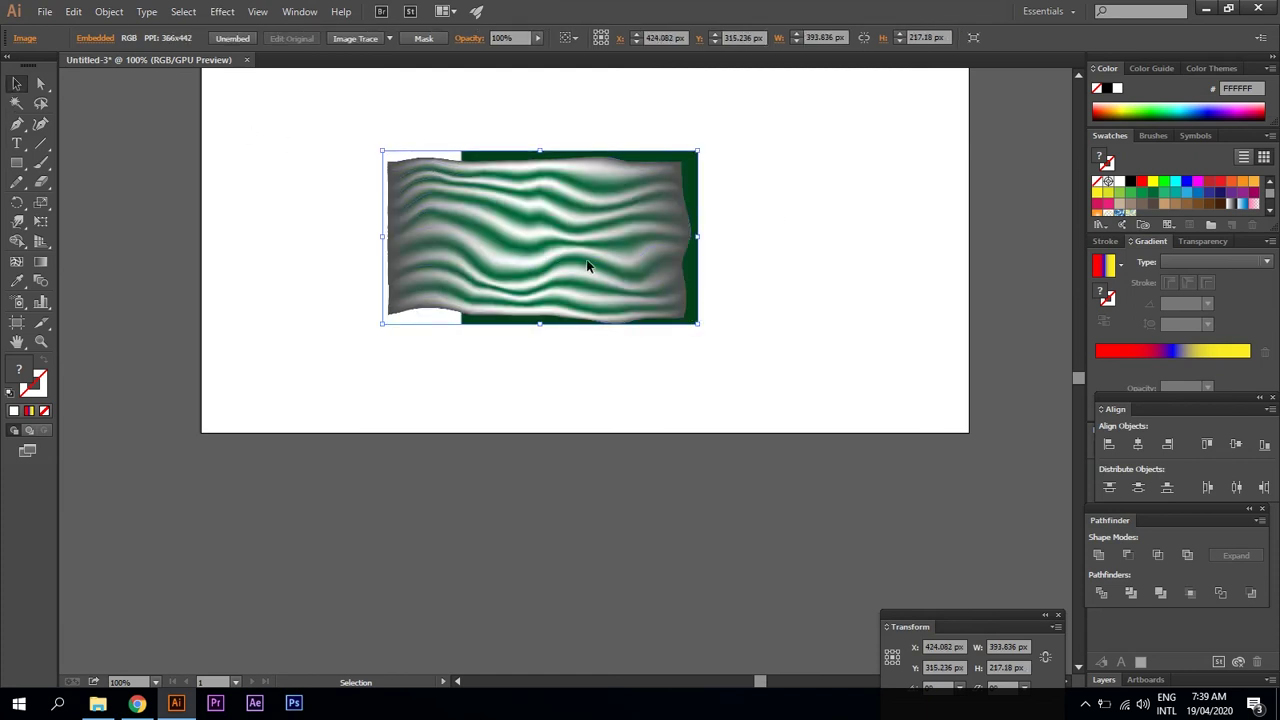
Set the flag image and wavy mesh to Multiply blend mode in Transparency, then zoom in
left_click_drag(326, 143, 598, 235)
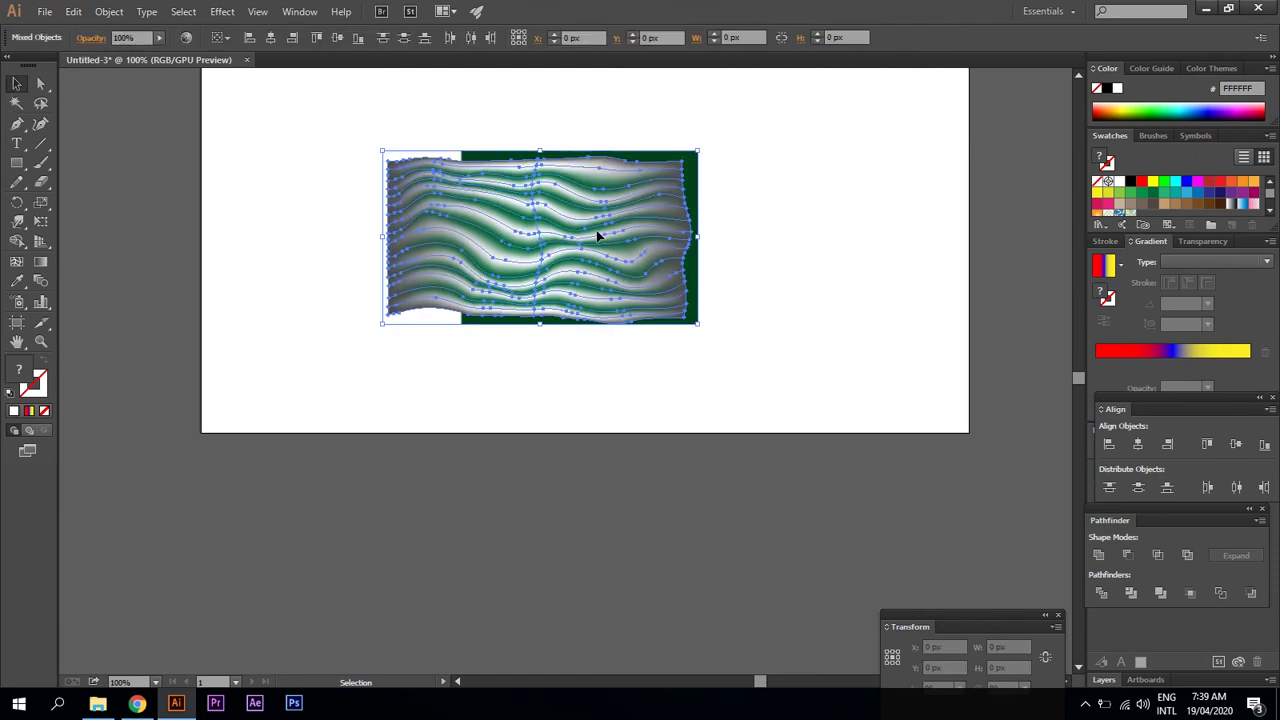
left_click(1198, 242)
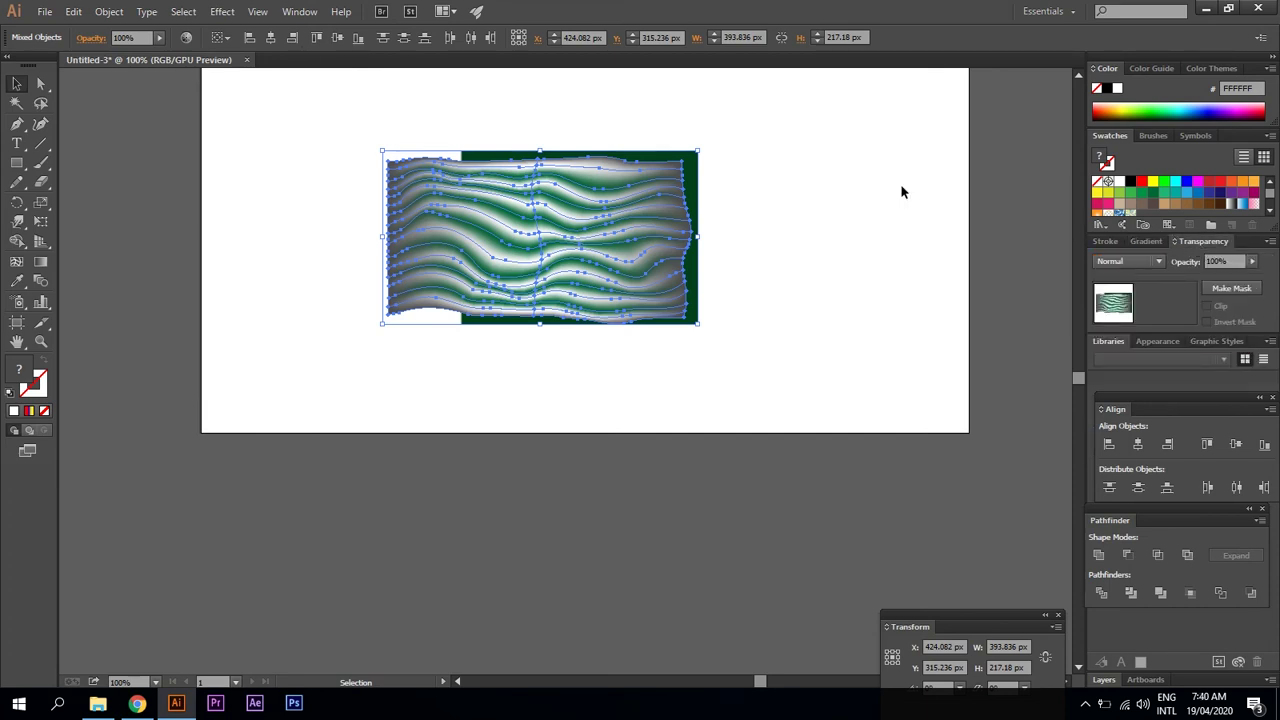
left_click(300, 12)
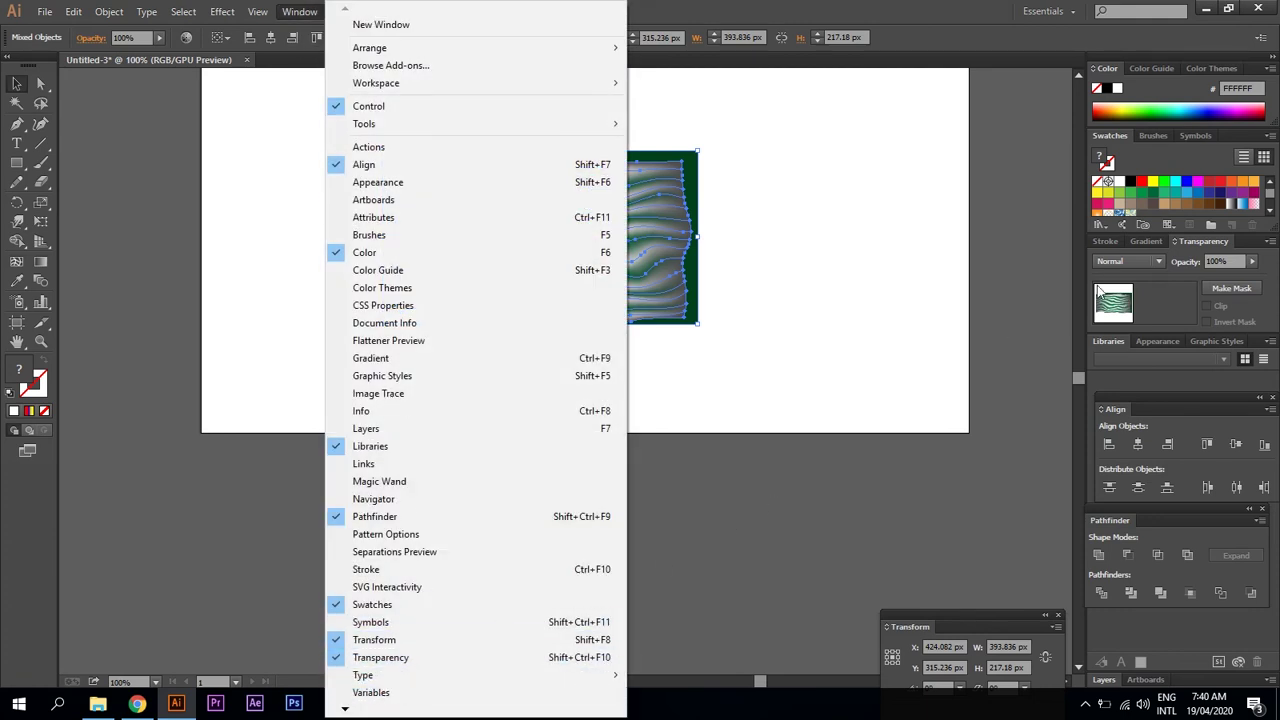
left_click(1161, 286)
left_click(1131, 261)
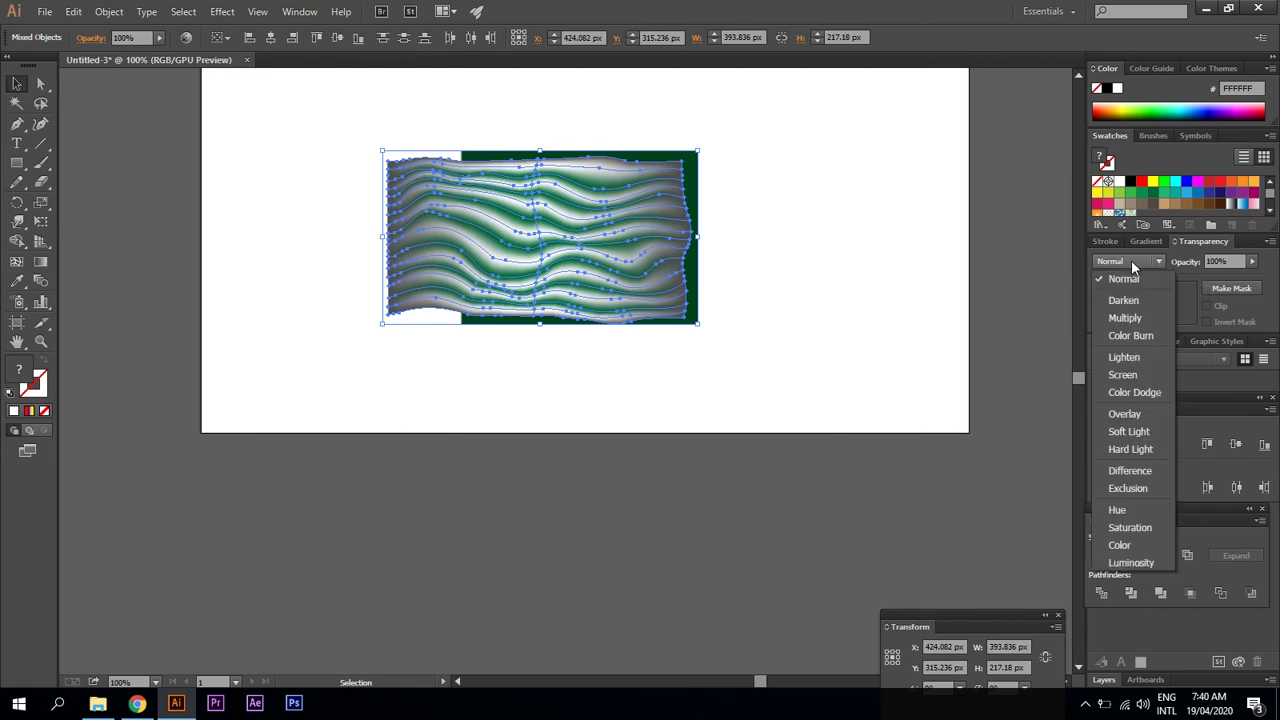
left_click(1125, 317)
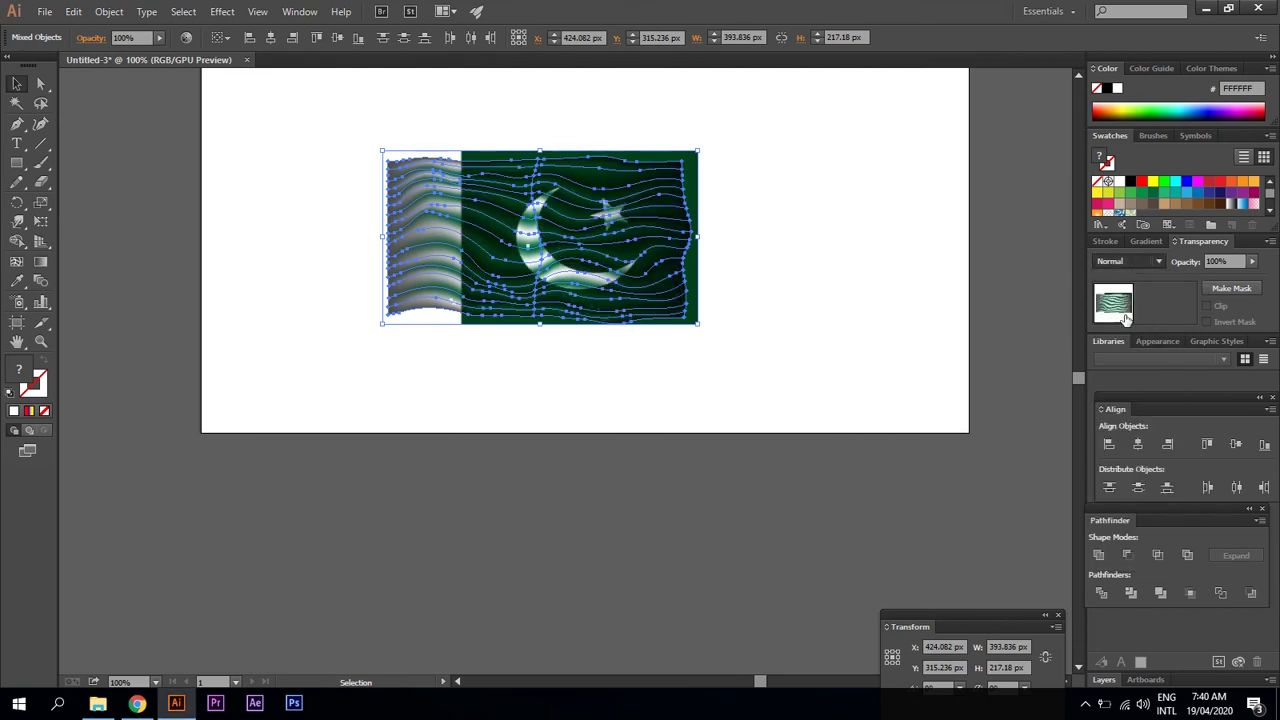
left_click(797, 254)
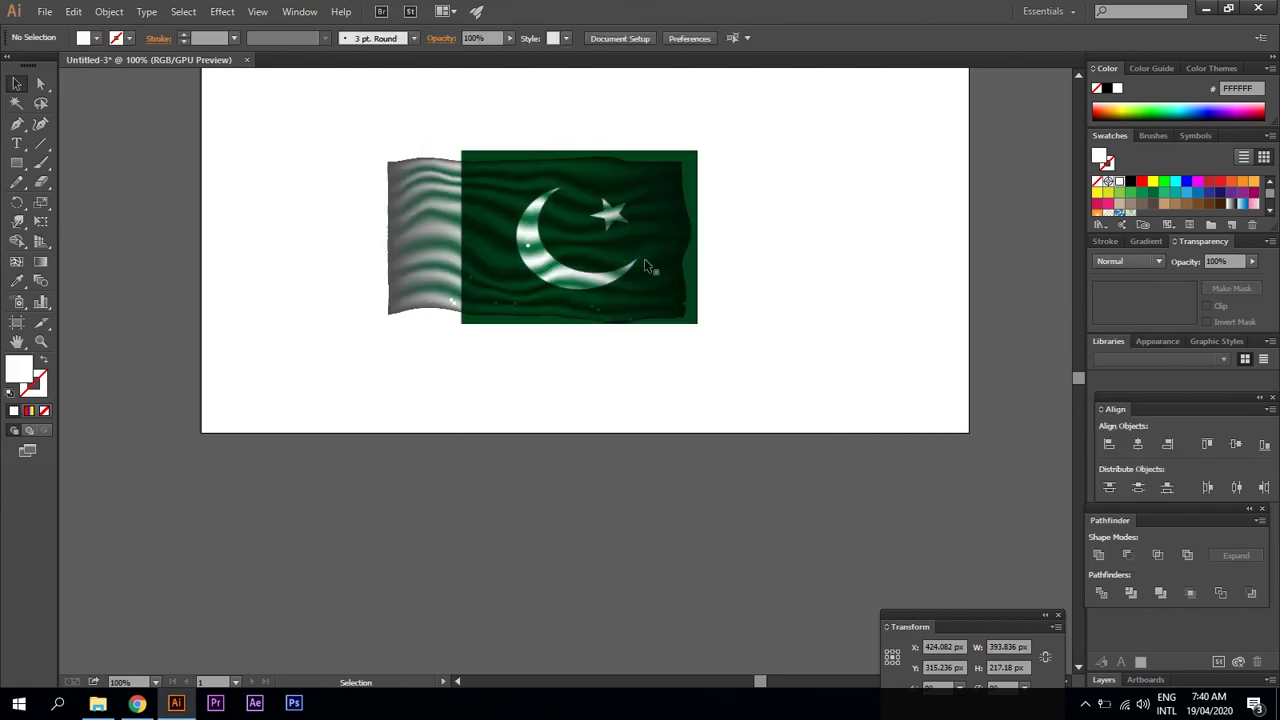
left_click(320, 220)
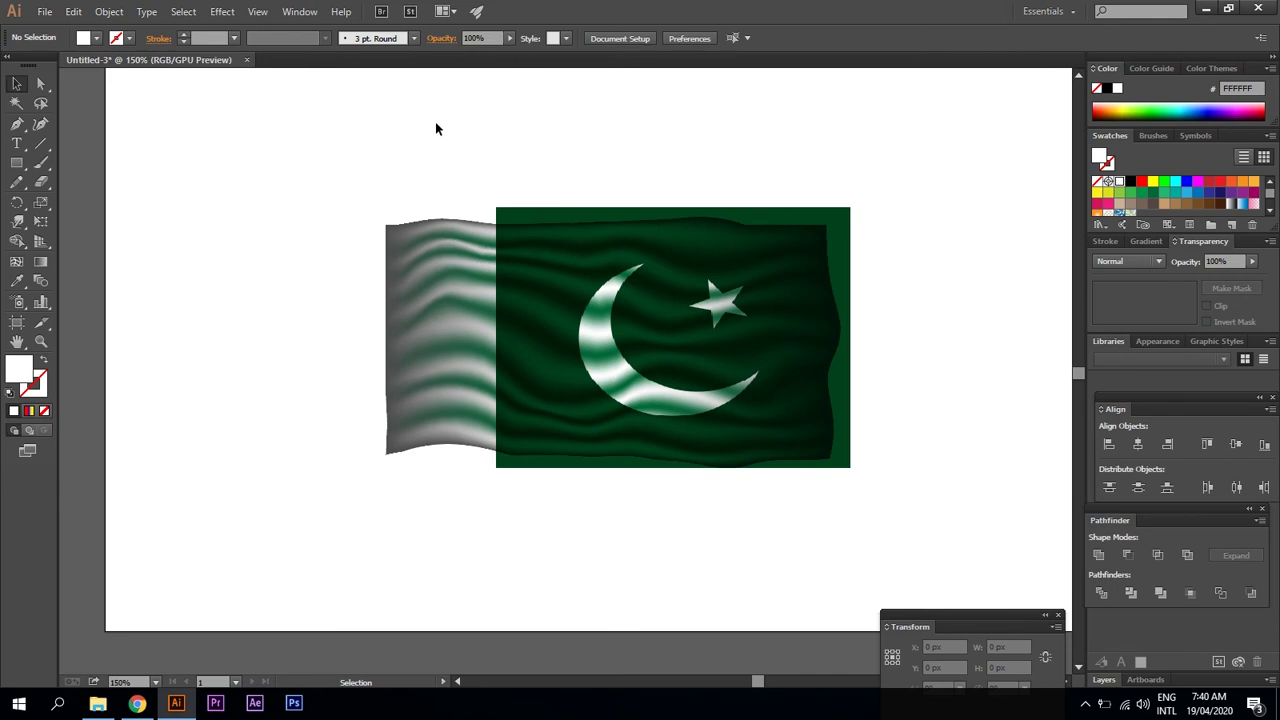
Save the artwork as Flag.ai on the Desktop, replacing the existing file with default Illustrator options
left_click(45, 11)
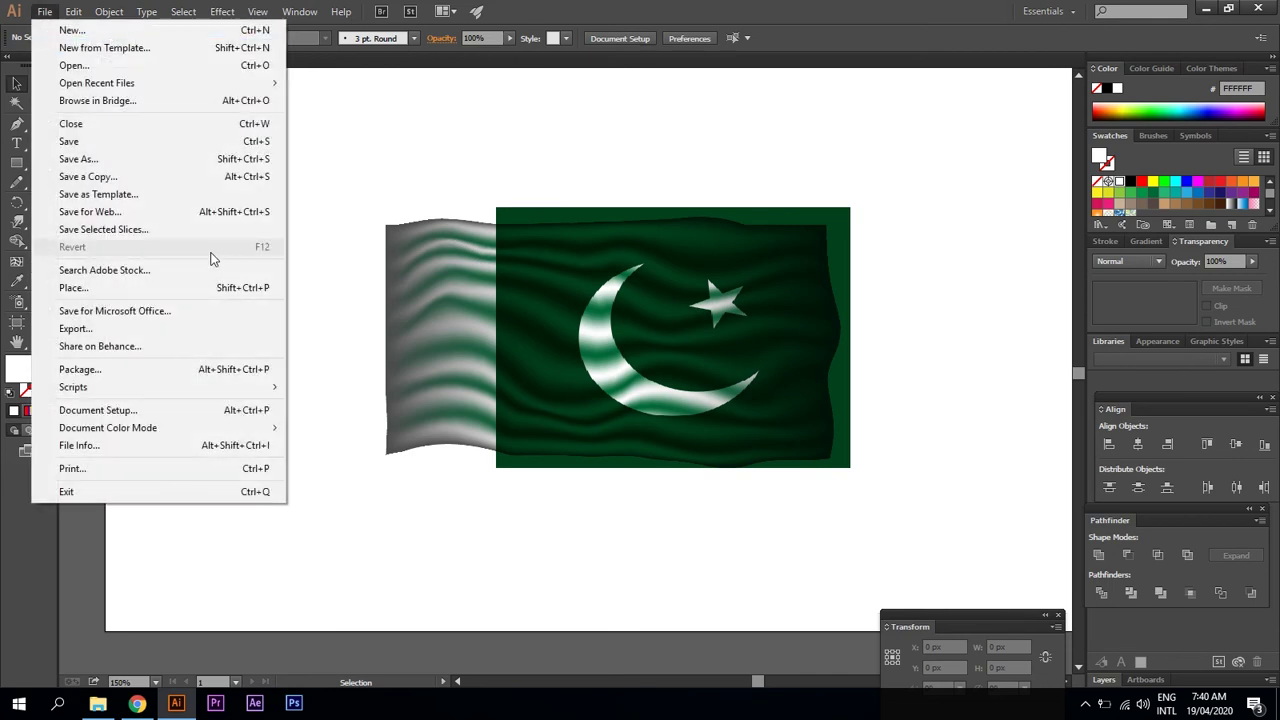
left_click(145, 163)
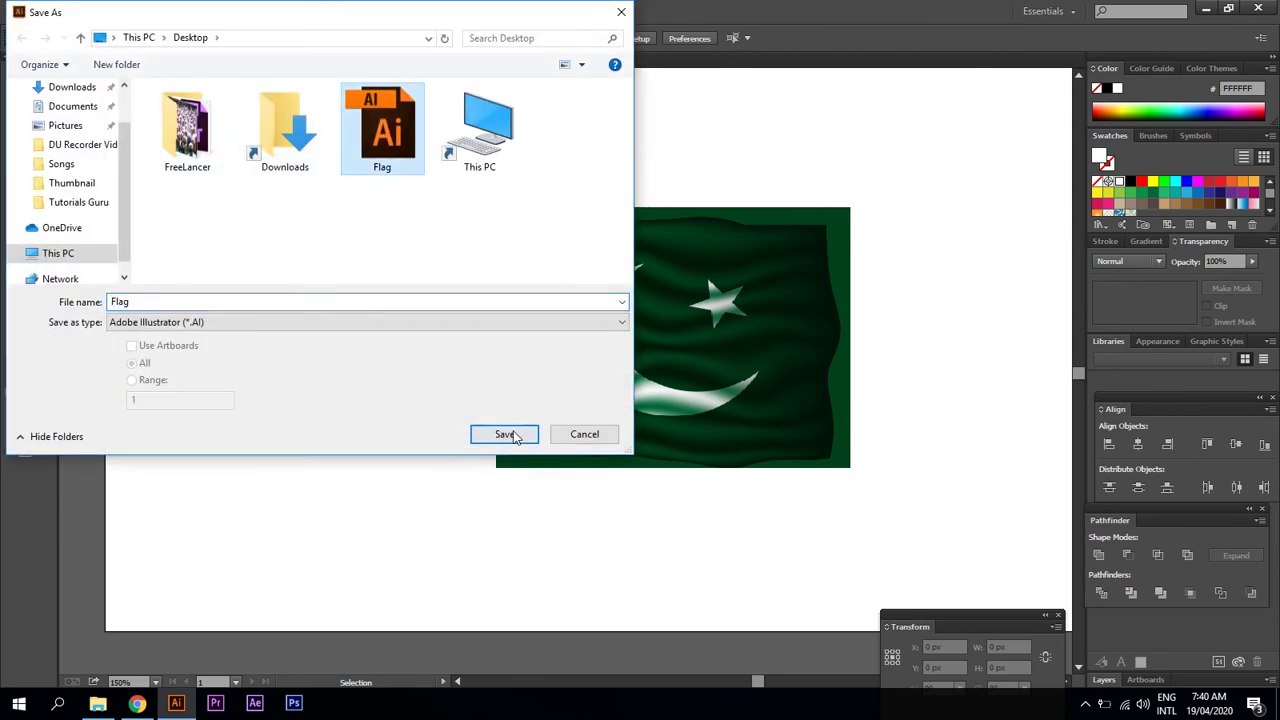
left_click(505, 434)
left_click(661, 407)
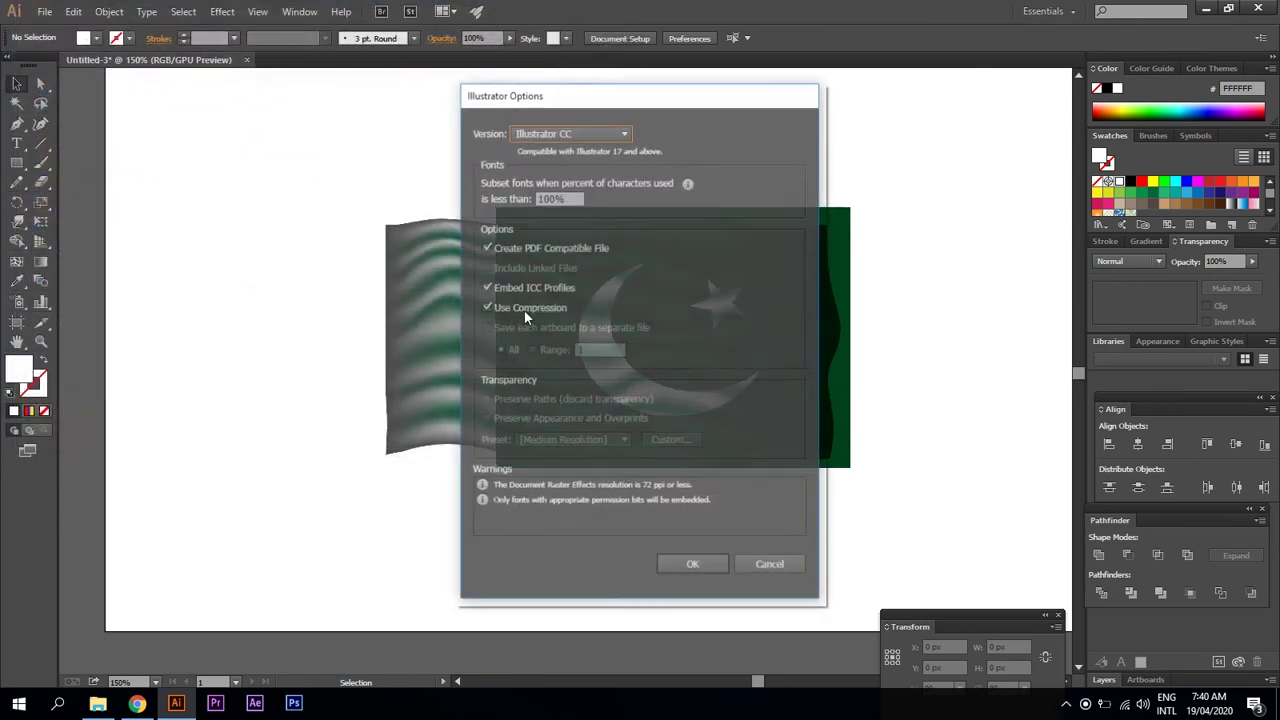
left_click(693, 567)
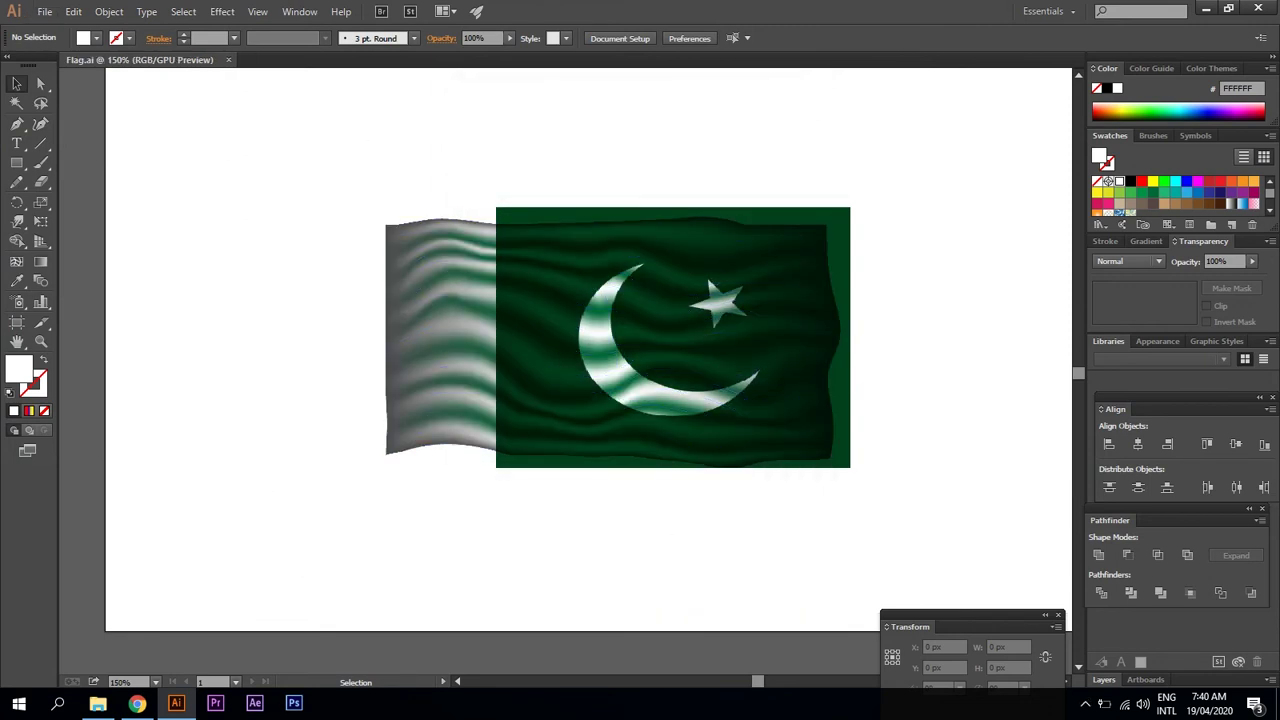
Browse the Export formats for Flag, cancel the export, and switch to Photoshop
left_click(44, 12)
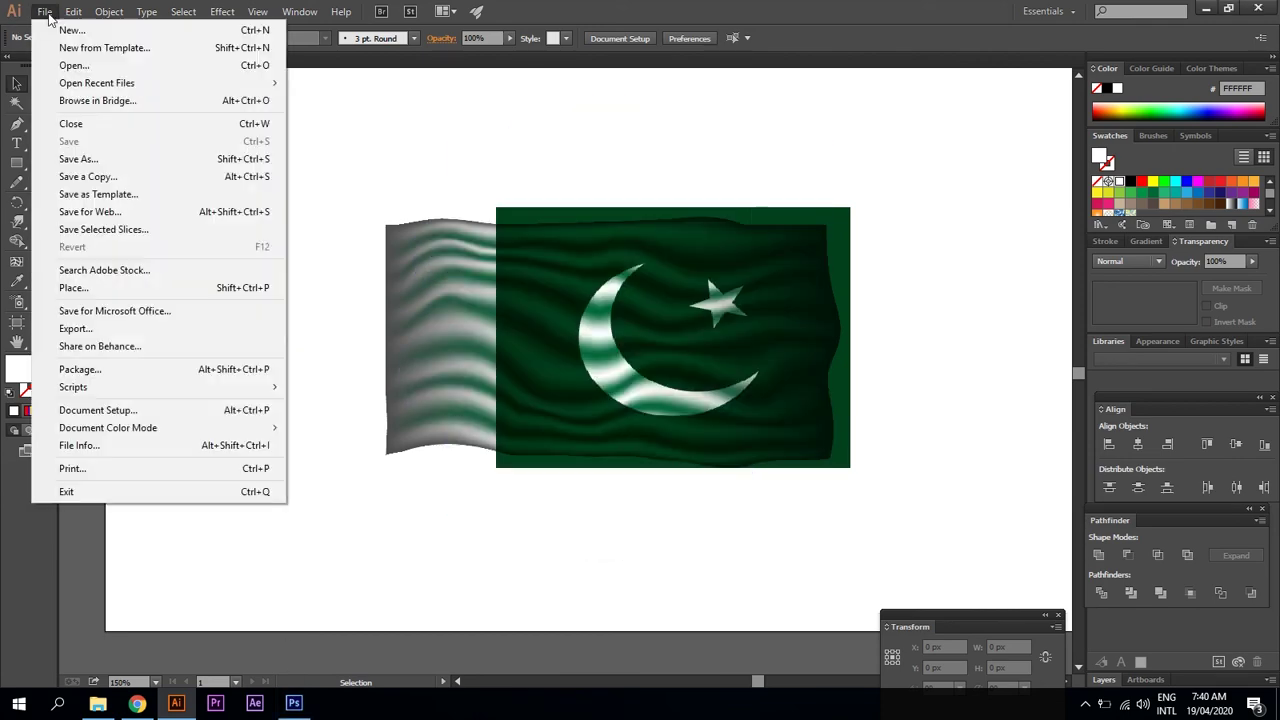
left_click(203, 330)
left_click(240, 324)
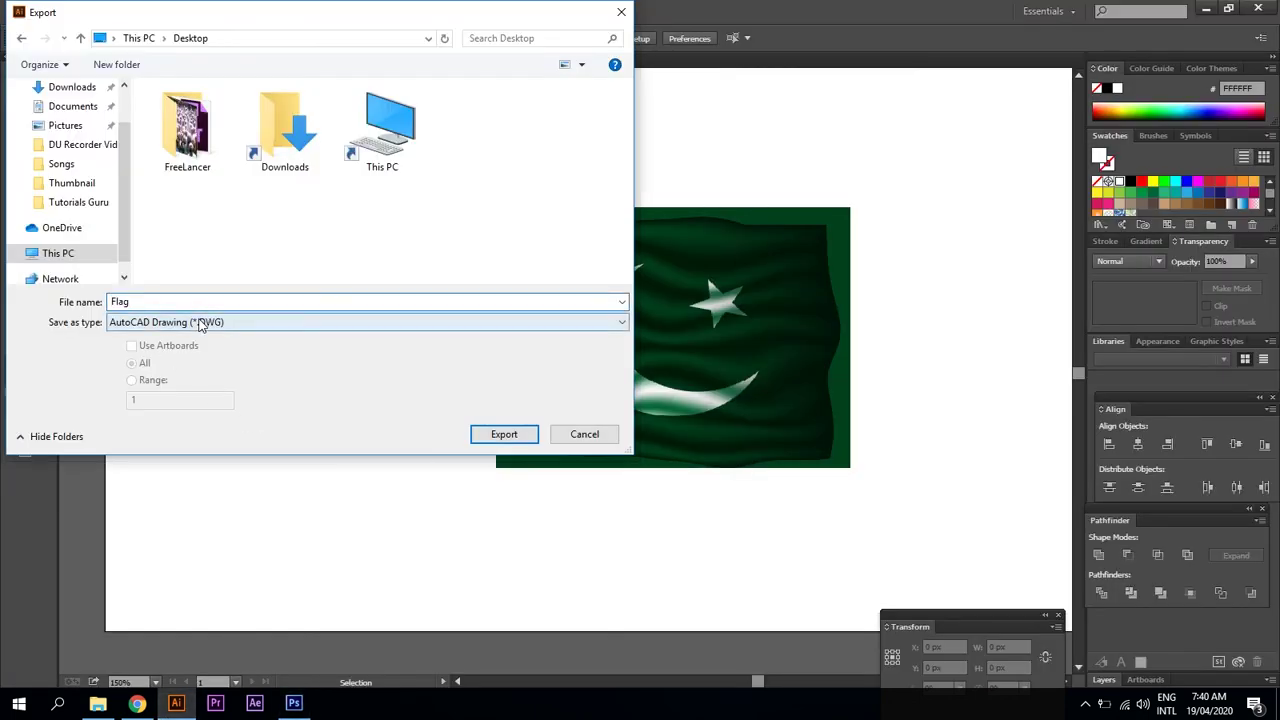
left_click(200, 322)
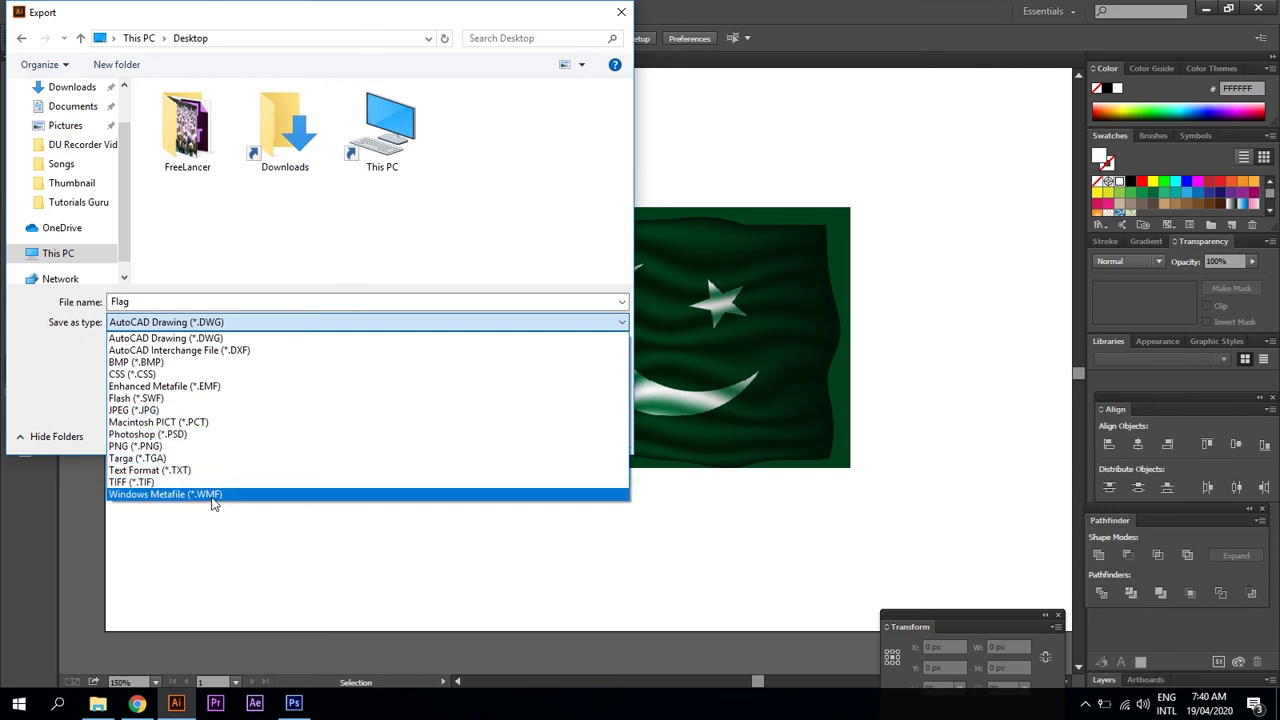
left_click(568, 246)
left_click(621, 13)
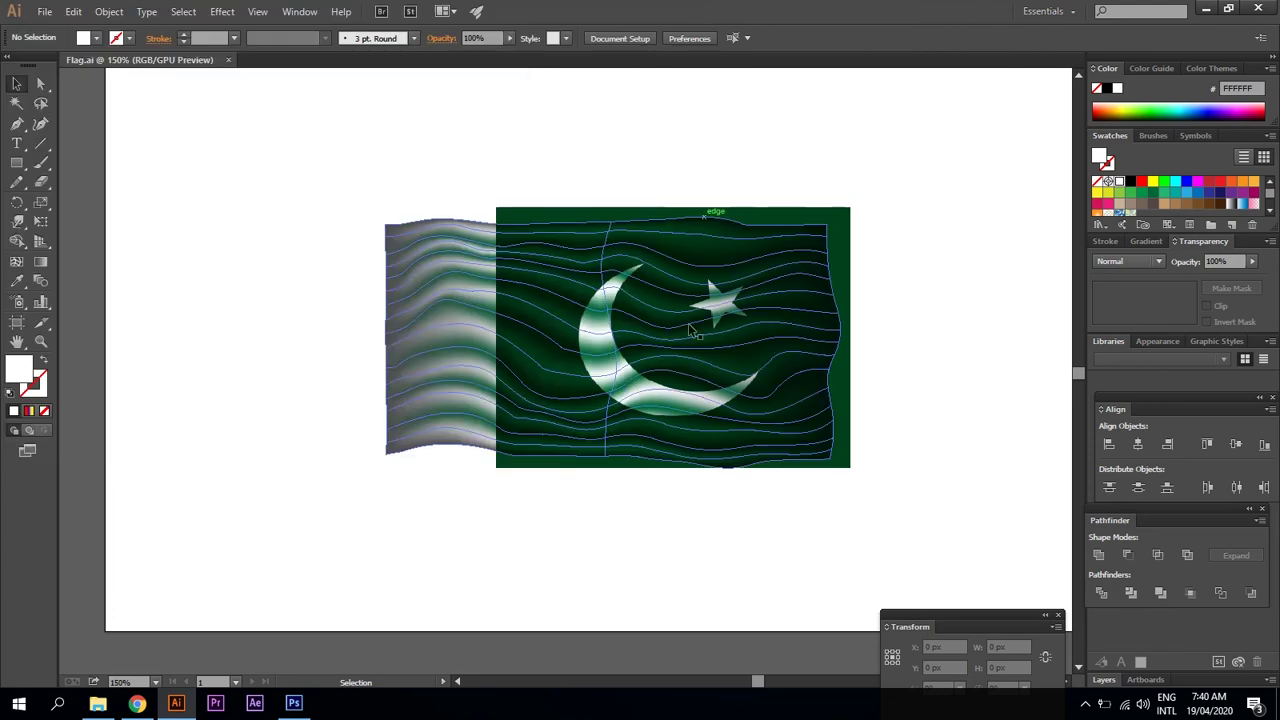
left_click(294, 703)
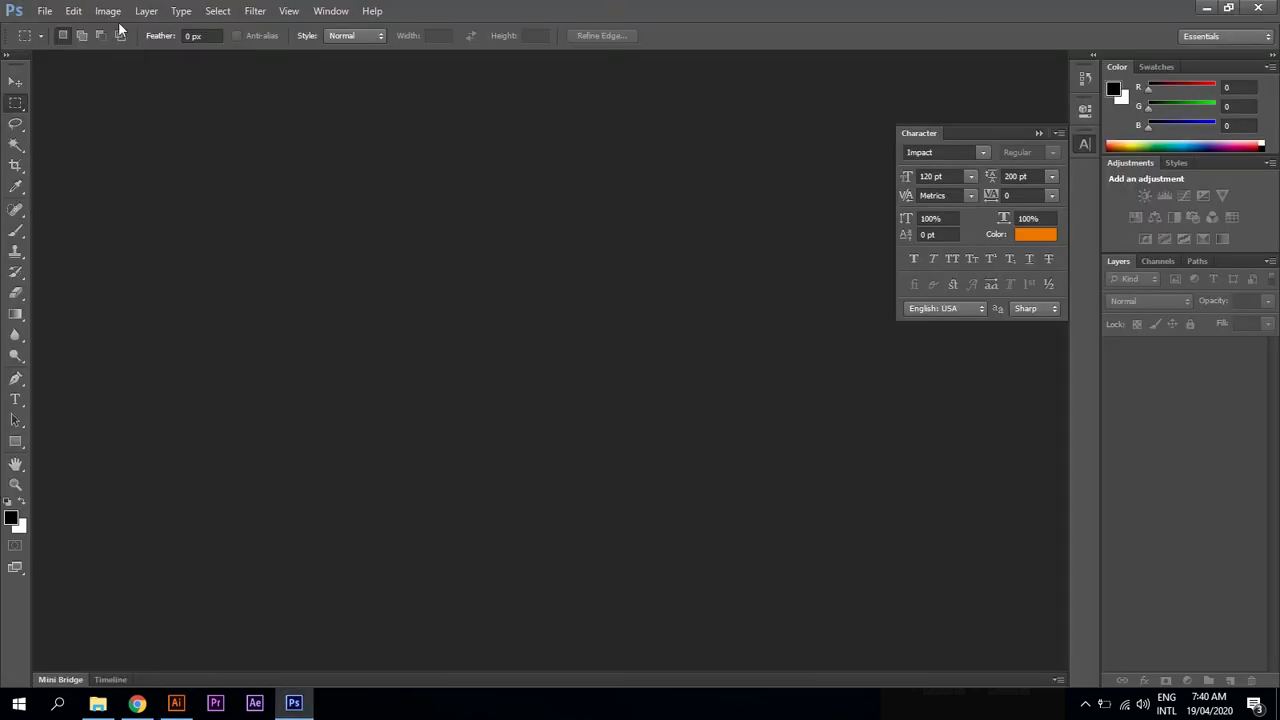
Create a new document from the Web preset, 800×600 at 72 ppi
left_click(45, 11)
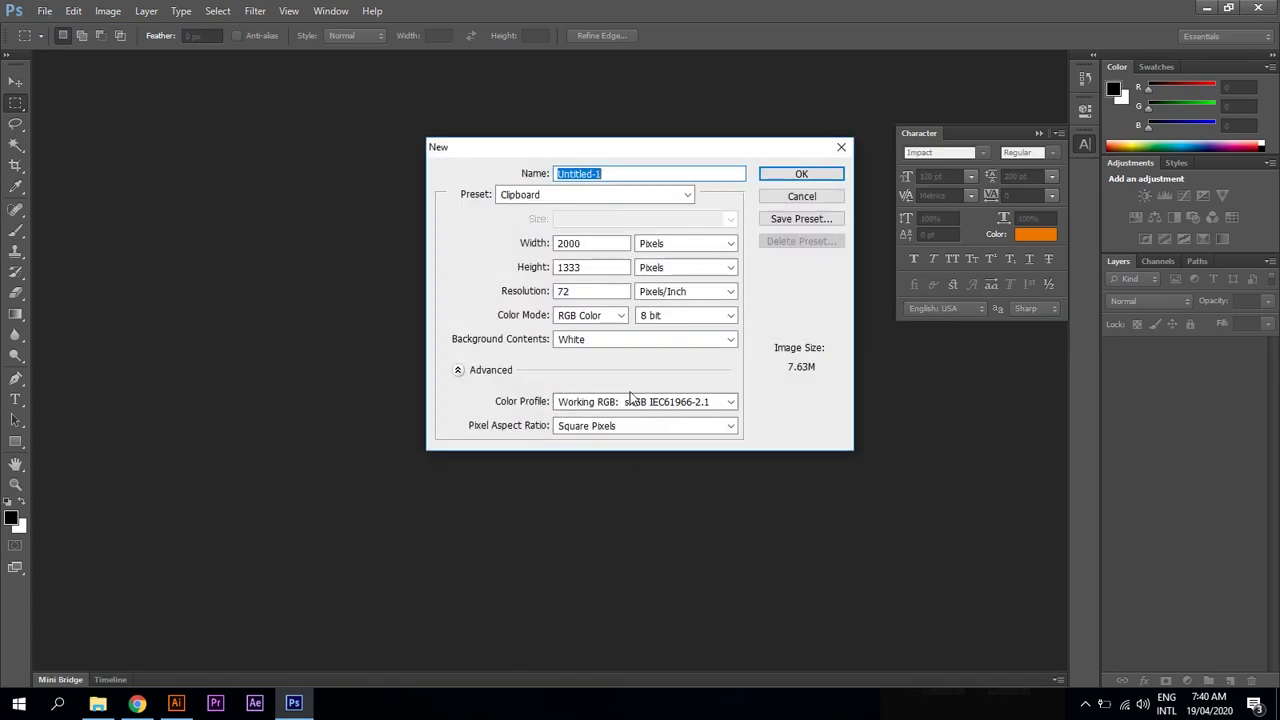
left_click(590, 195)
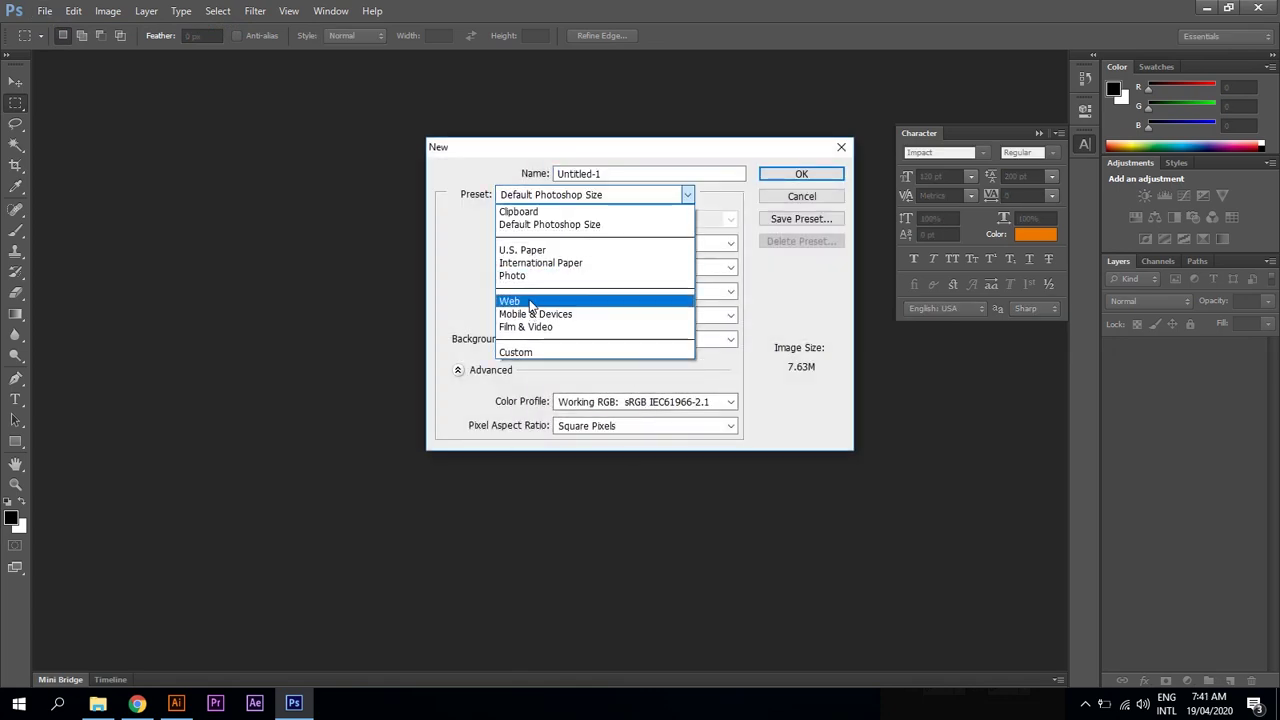
left_click(530, 302)
left_click(801, 174)
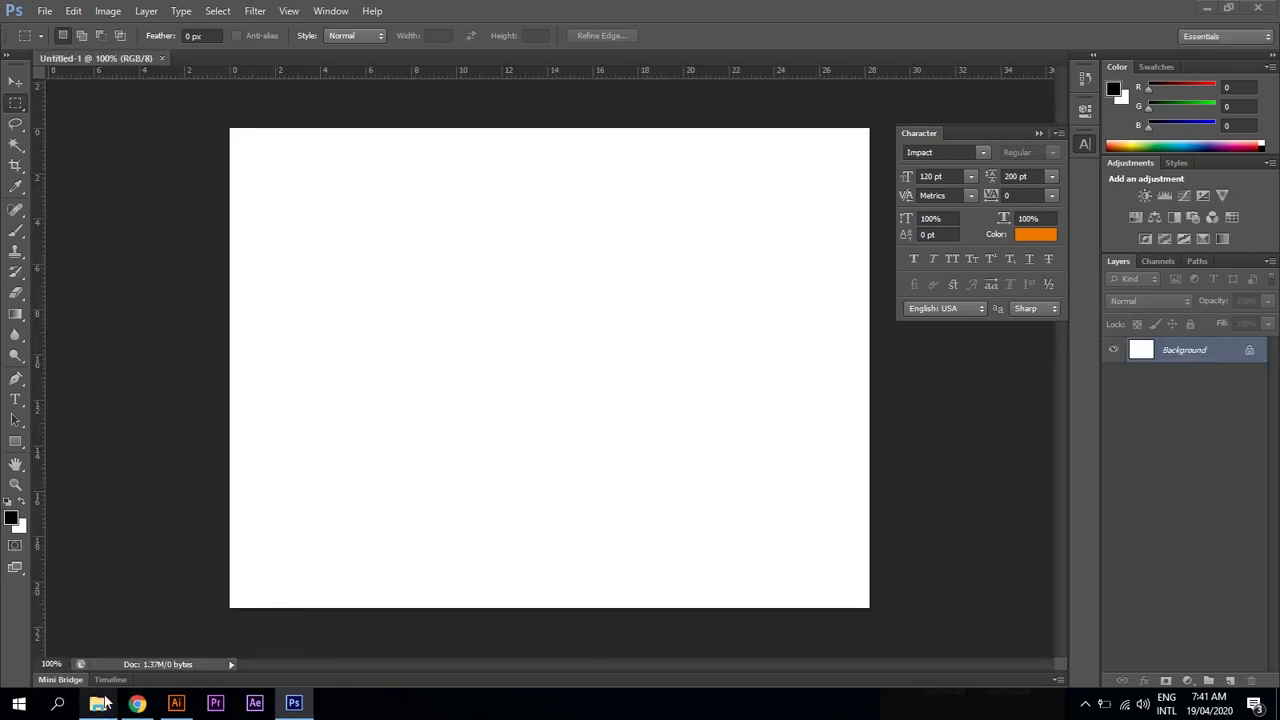
Place Flag.ai from the Desktop as a Fit Page import and enlarge it across the canvas
left_click(100, 703)
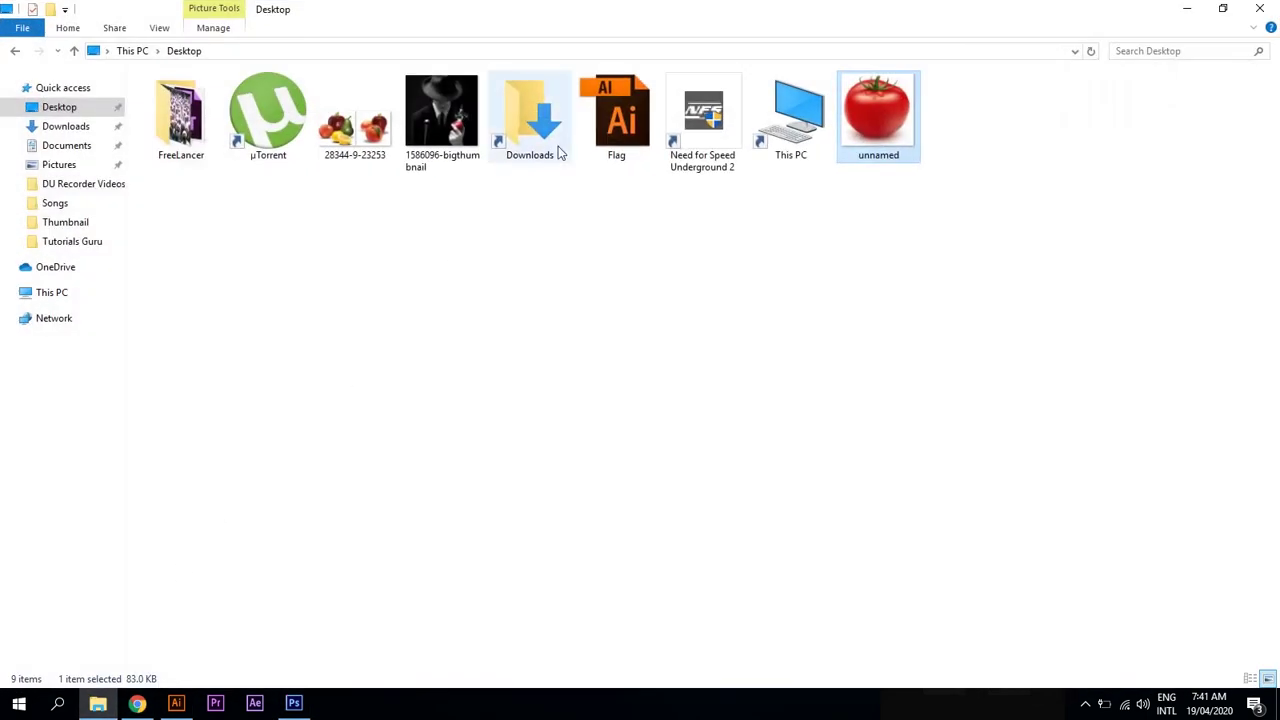
mouse_move(616, 113)
left_mouse_down()
mouse_move(263, 663)
mouse_move(286, 686)
mouse_move(626, 331)
mouse_move(622, 316)
left_mouse_up()
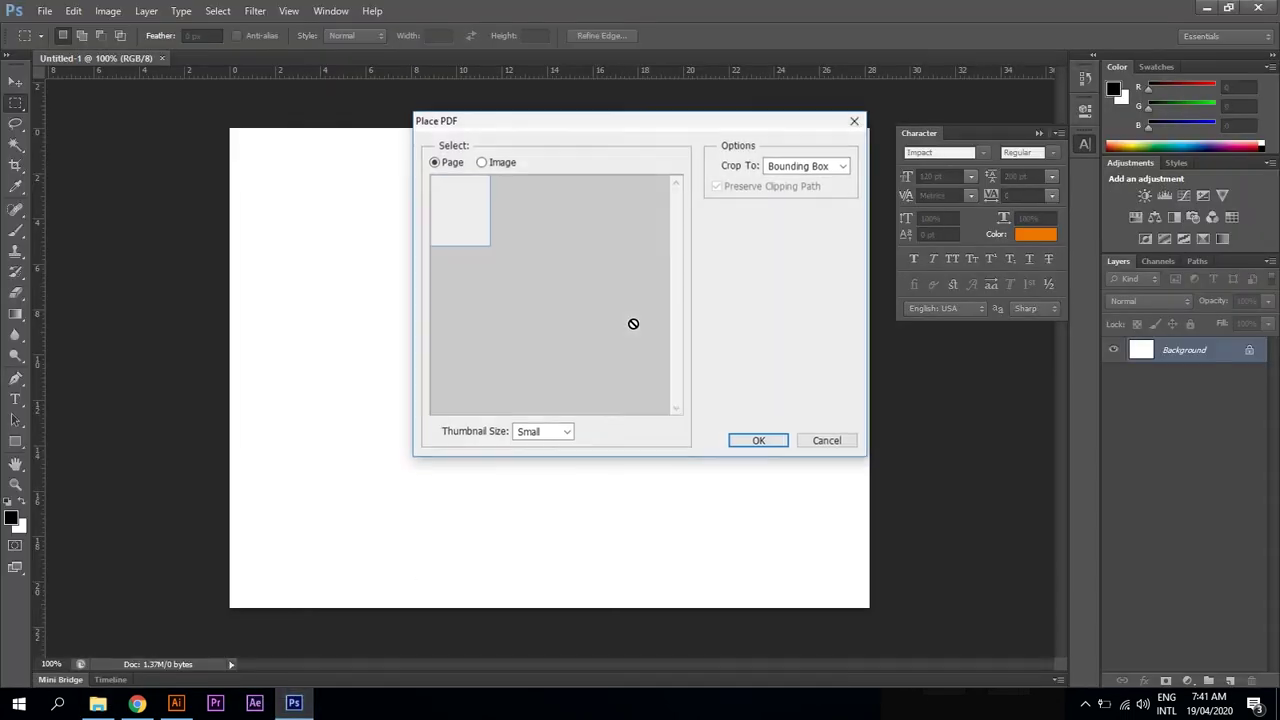
left_click(542, 432)
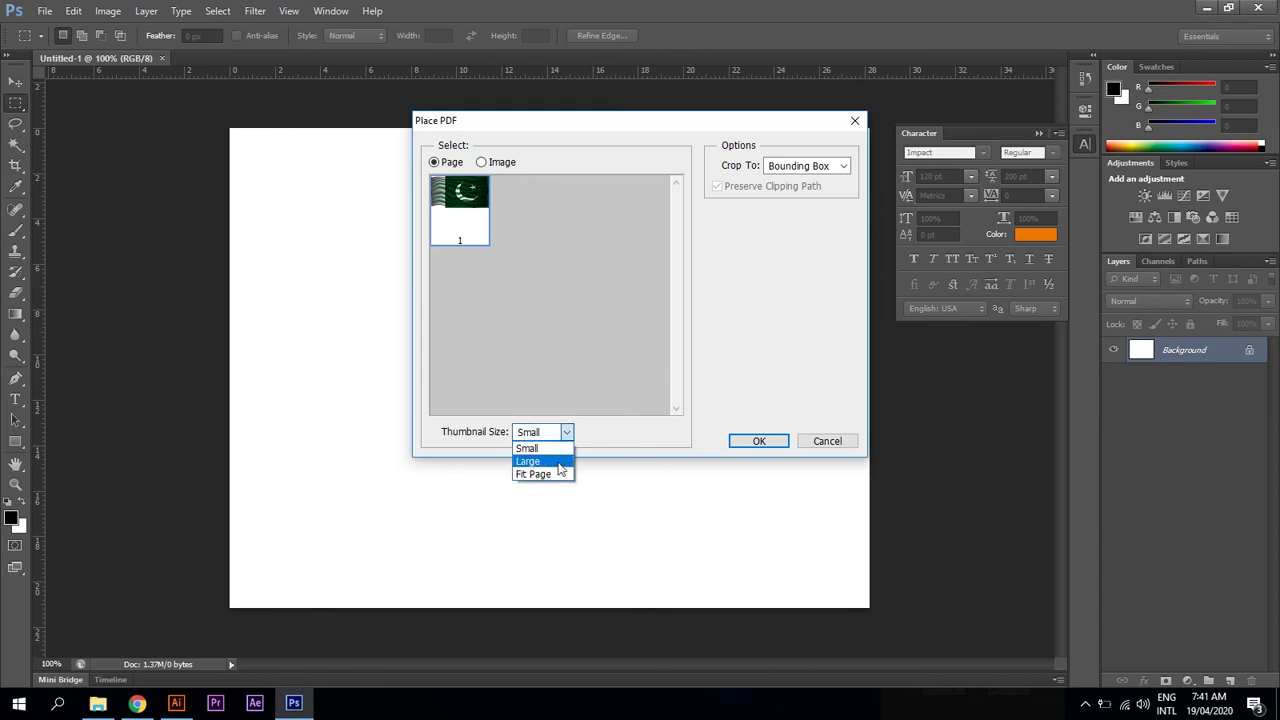
left_click(540, 473)
left_click(759, 441)
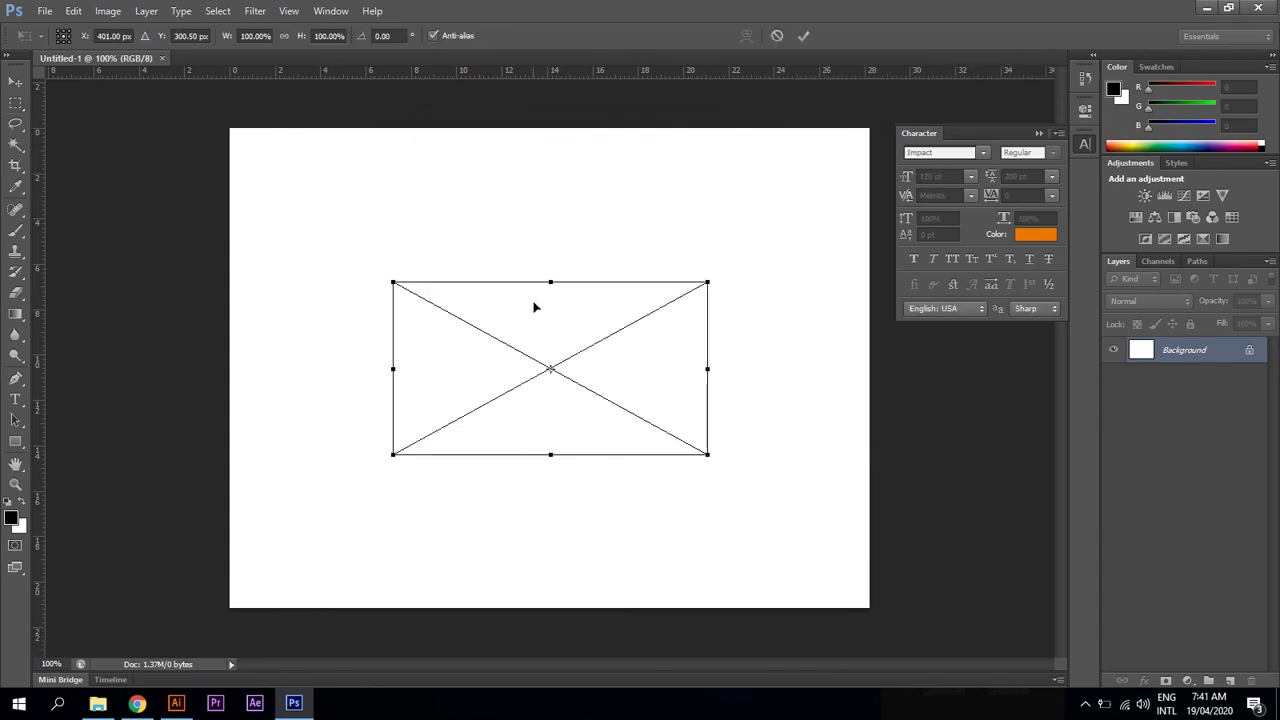
left_click_drag(716, 284, 818, 214)
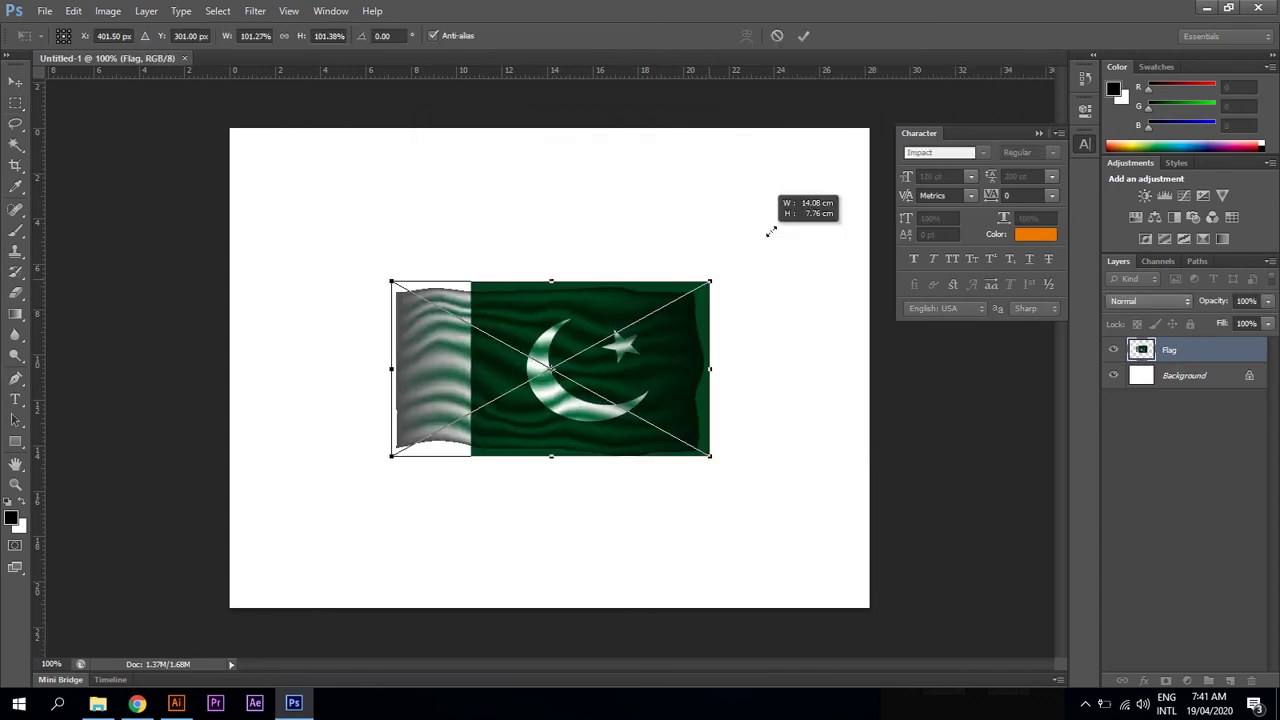
left_click(803, 35)
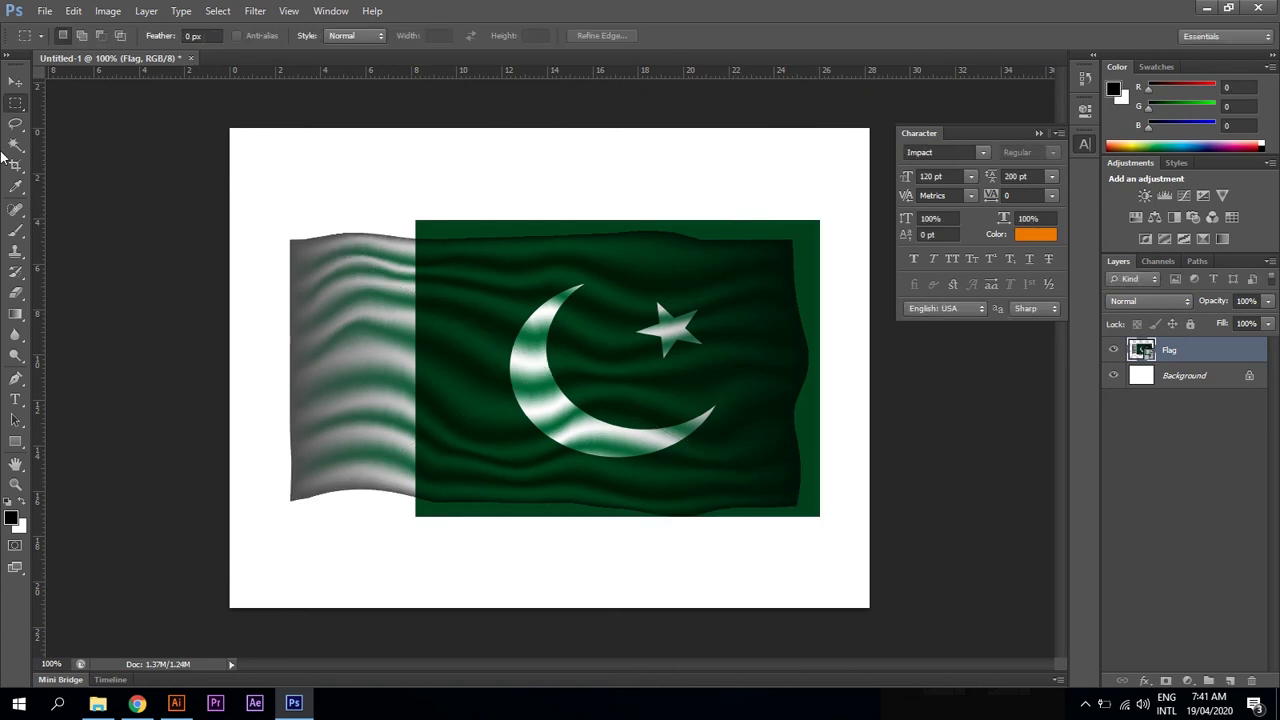
Copy a rectangular marquee of the clean flag area onto a new Layer 1
left_click(16, 105)
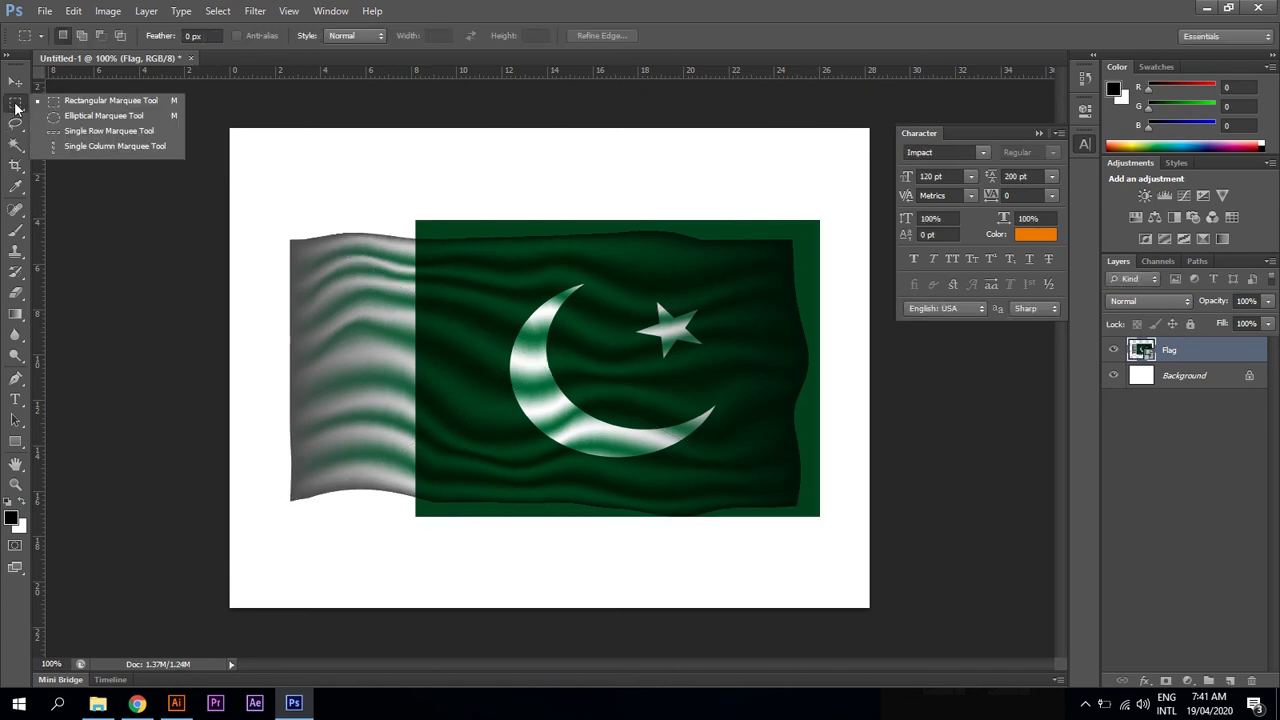
left_click(107, 104)
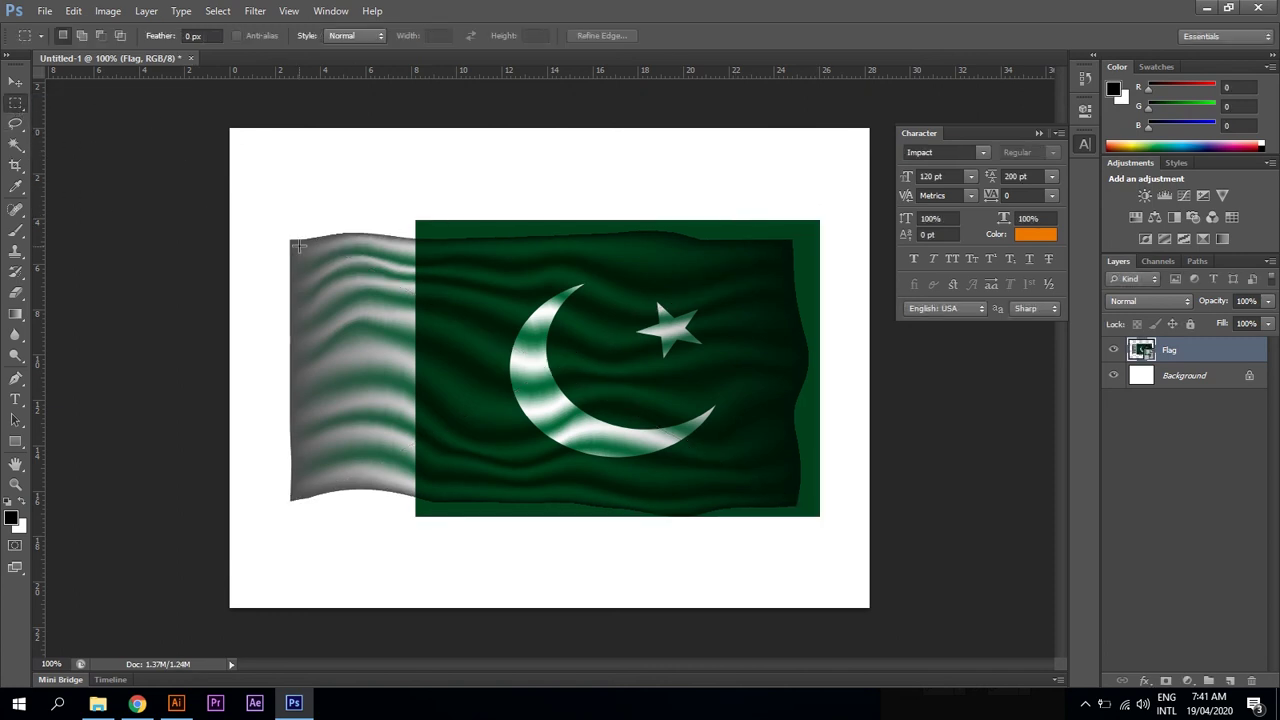
left_click_drag(295, 246, 786, 488)
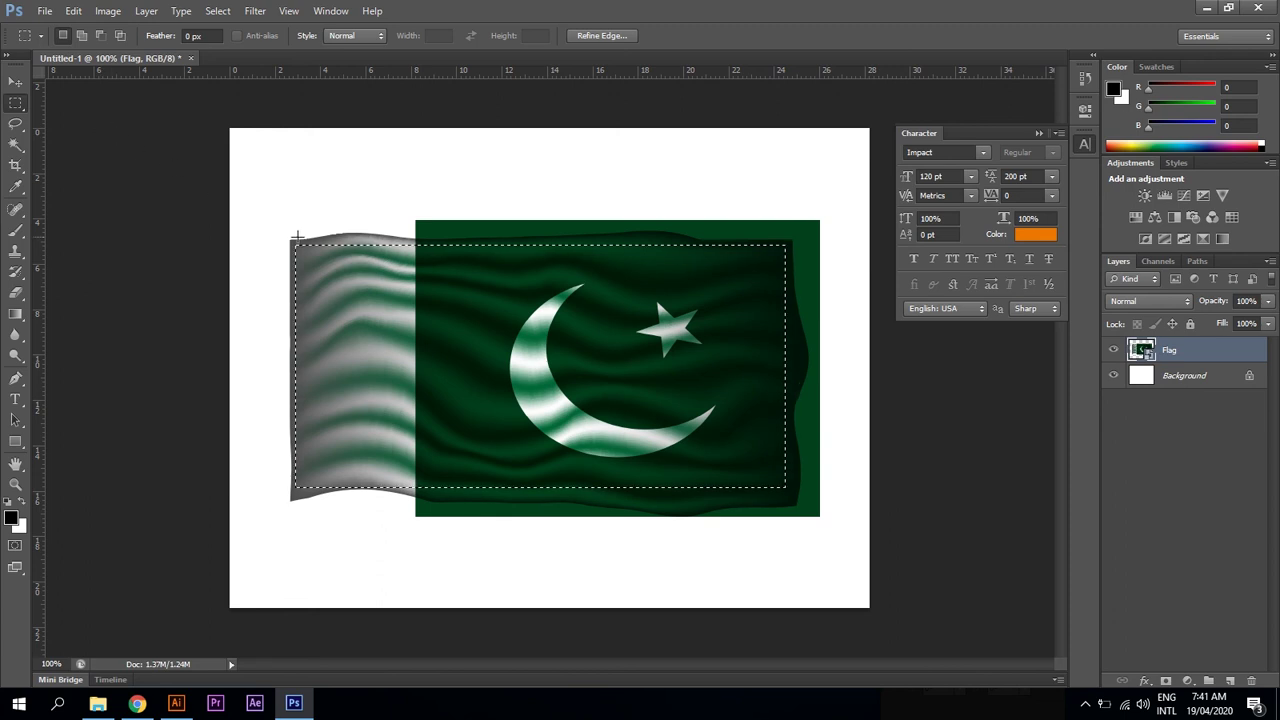
key("ctrl+j")
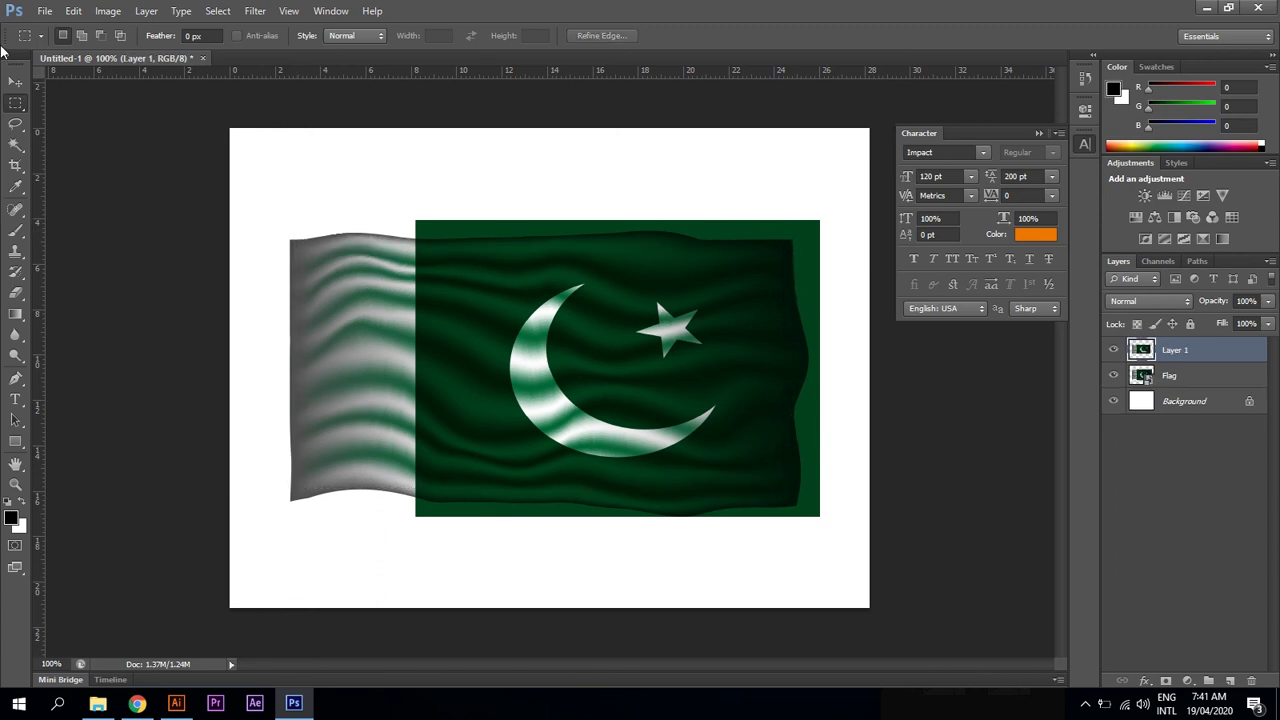
Delete the original Flag layer and move the Layer 1 flag back onto the page
left_click(14, 81)
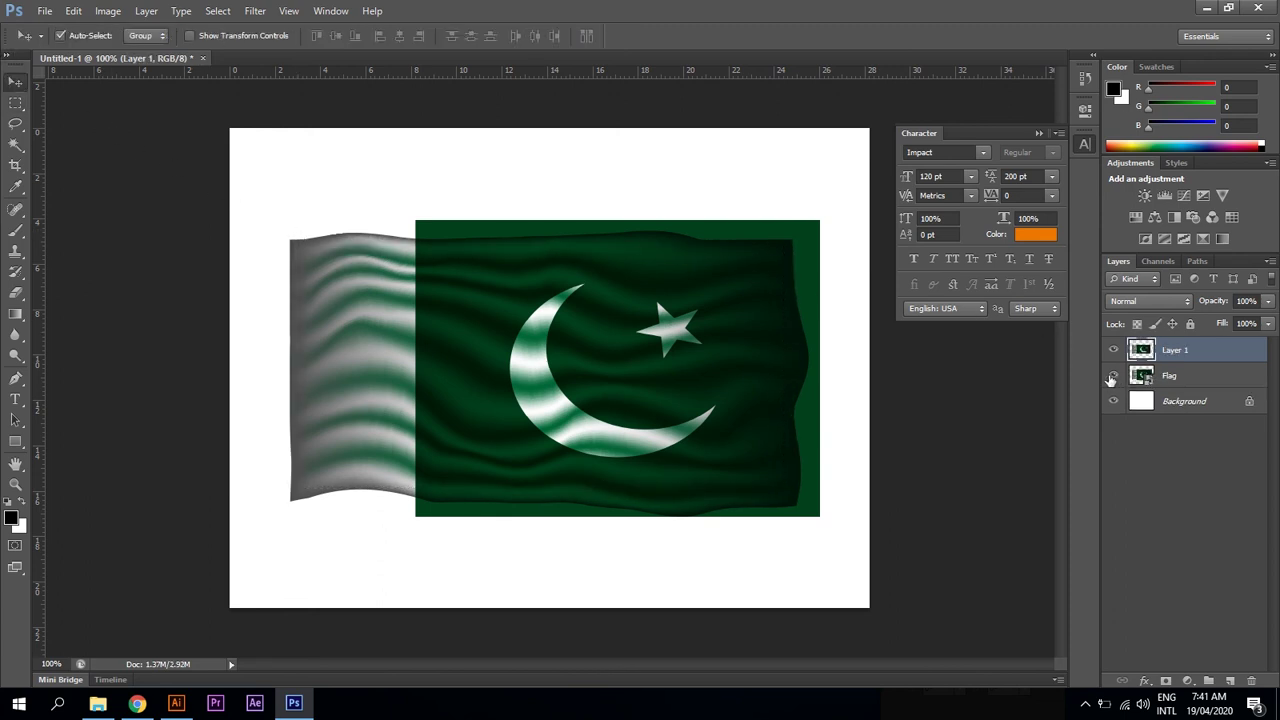
mouse_move(514, 320)
left_mouse_down()
mouse_move(563, 156)
mouse_move(614, 400)
left_mouse_up()
left_click_drag(595, 280, 595, 247)
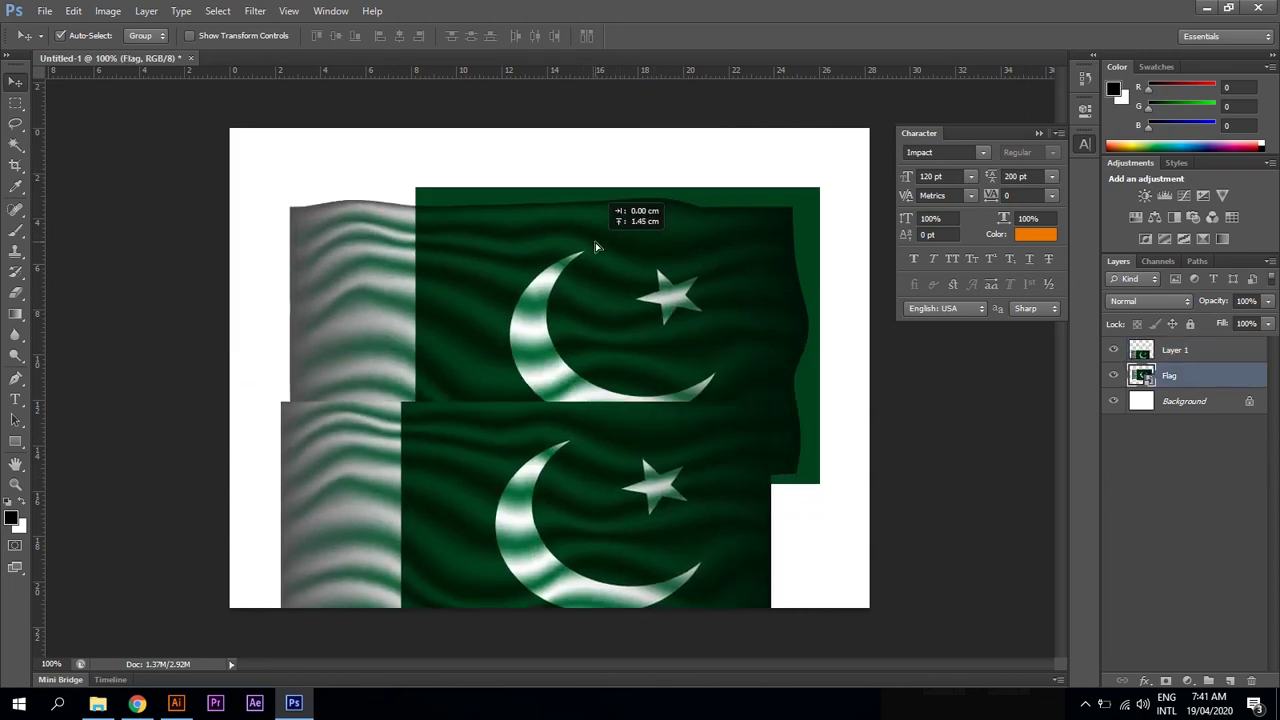
key("Delete")
left_click_drag(614, 510, 631, 361)
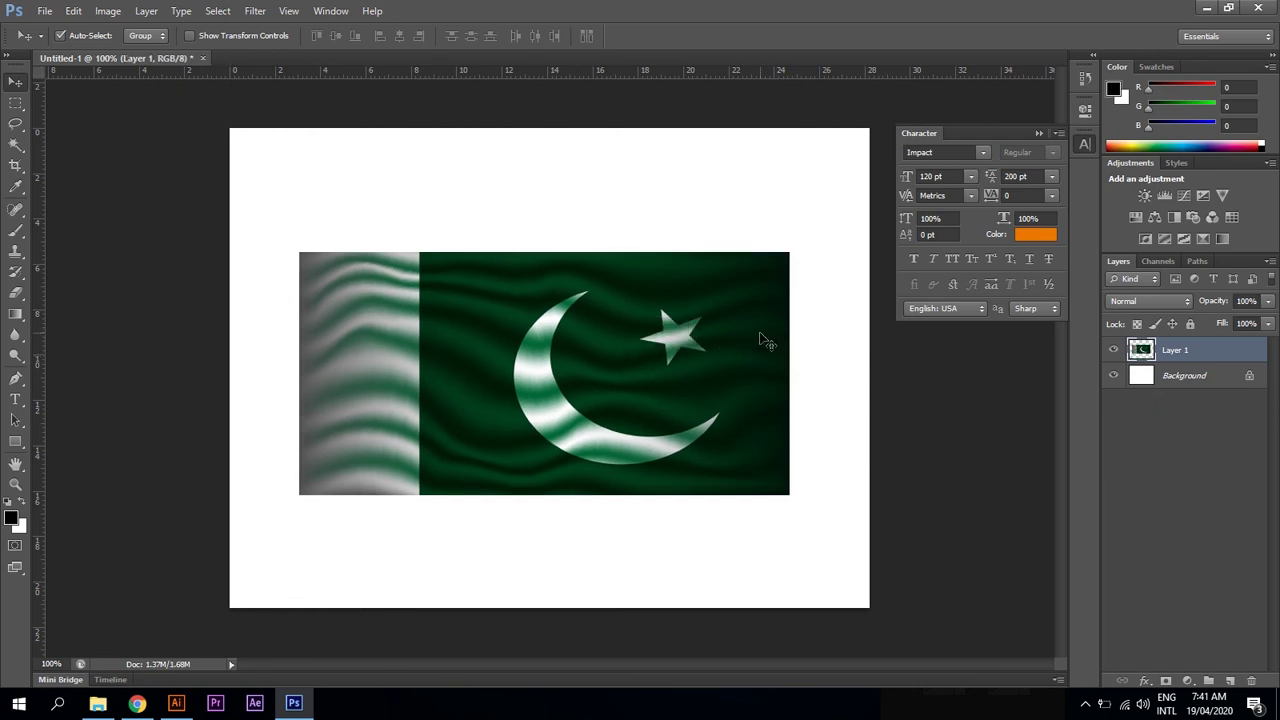
key("ctrl+t")
Scale the flag up slightly and warp its top and bottom edges into waves
left_click_drag(794, 247, 821, 234)
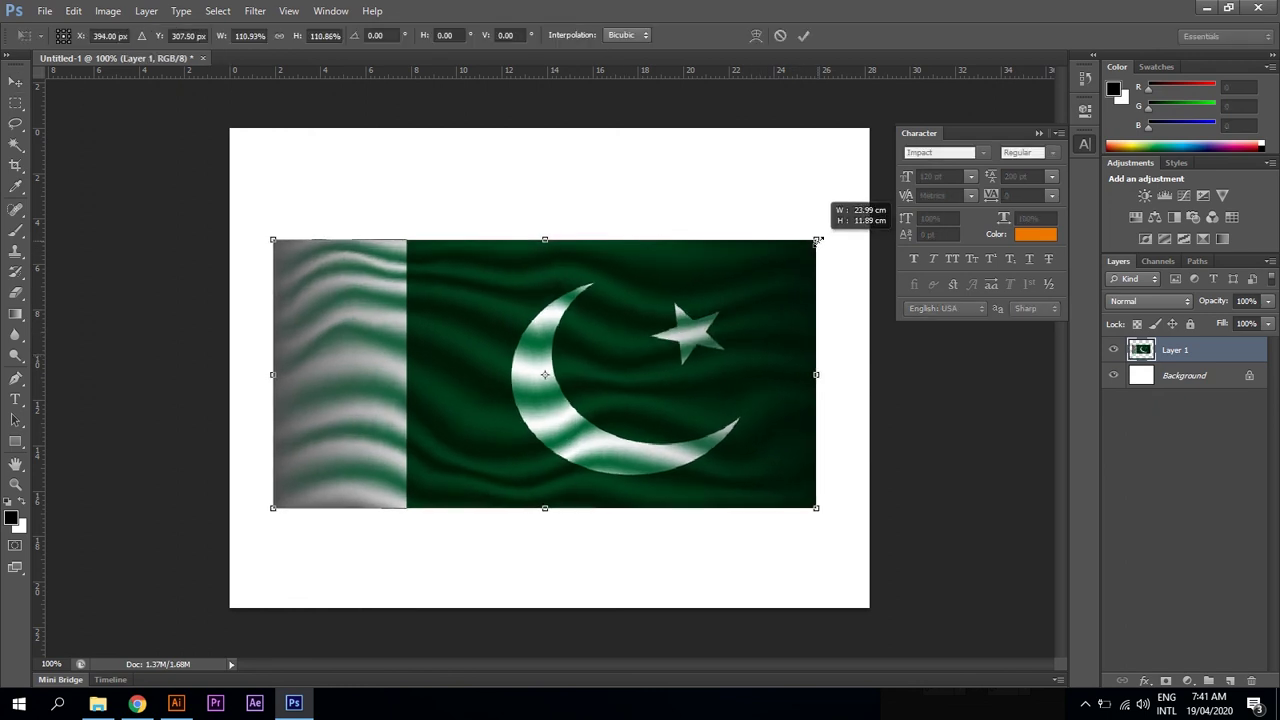
left_click_drag(679, 330, 683, 333)
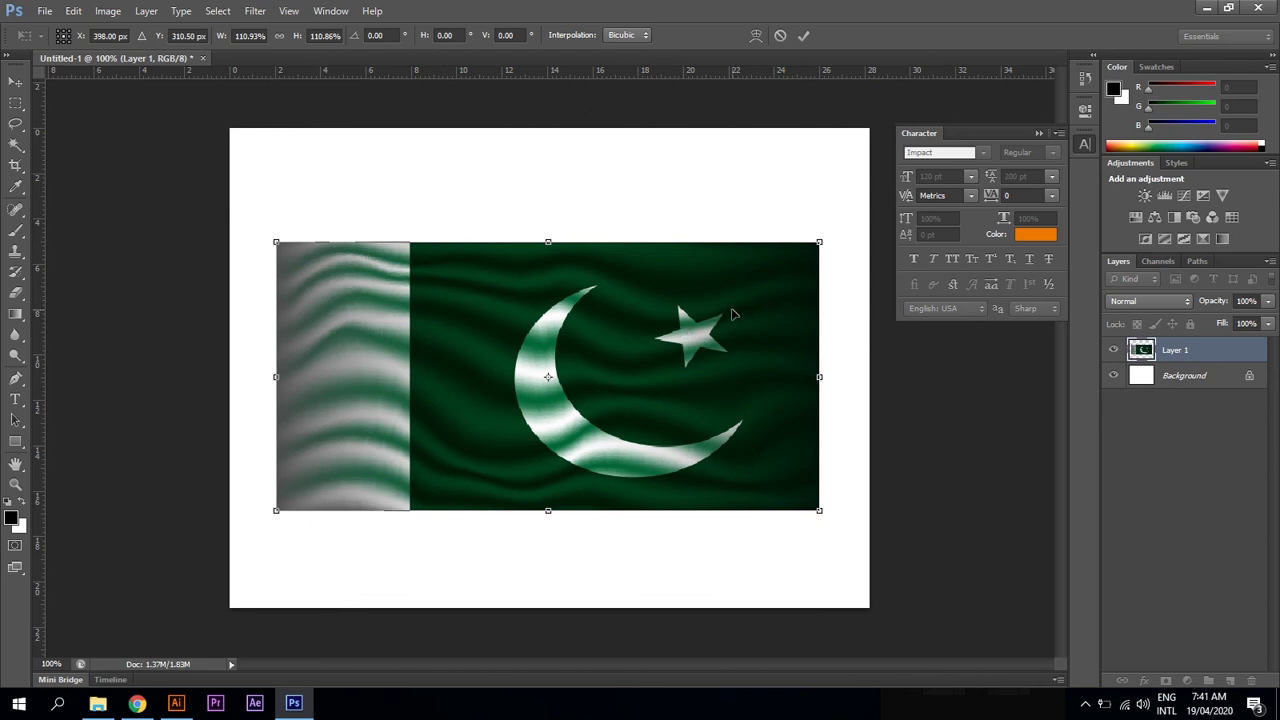
left_click(756, 37)
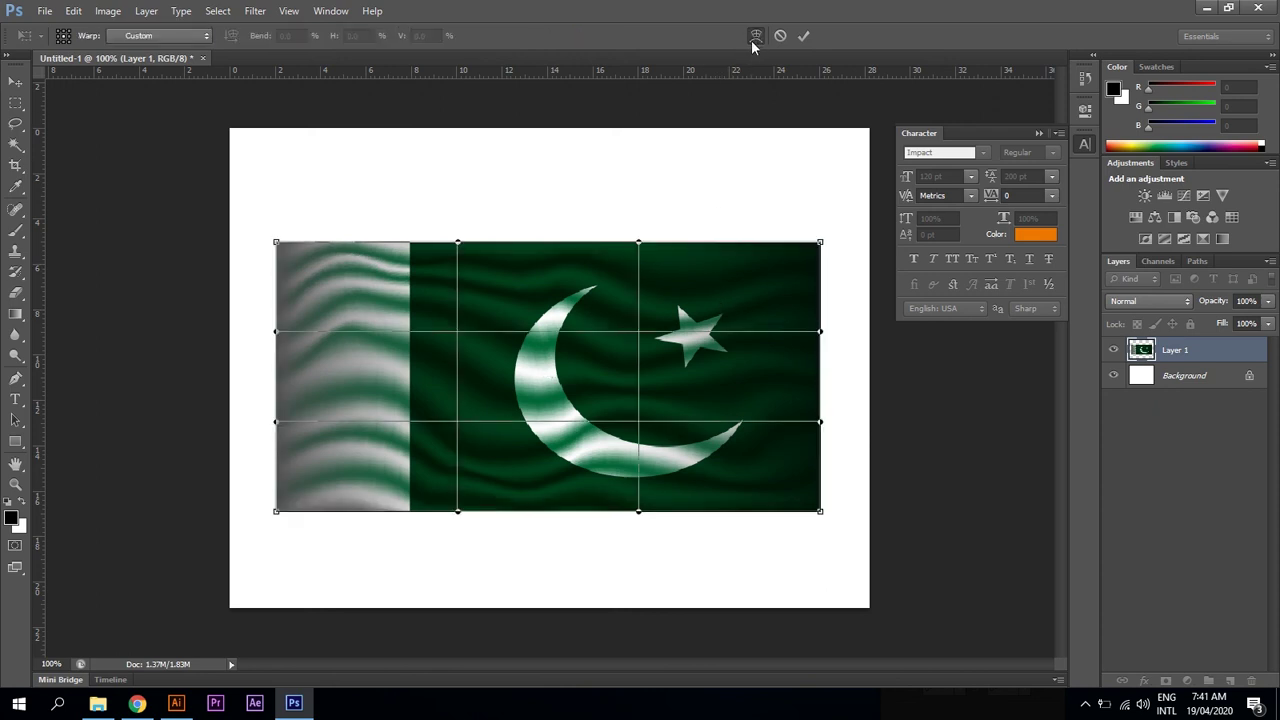
left_click_drag(638, 243, 642, 187)
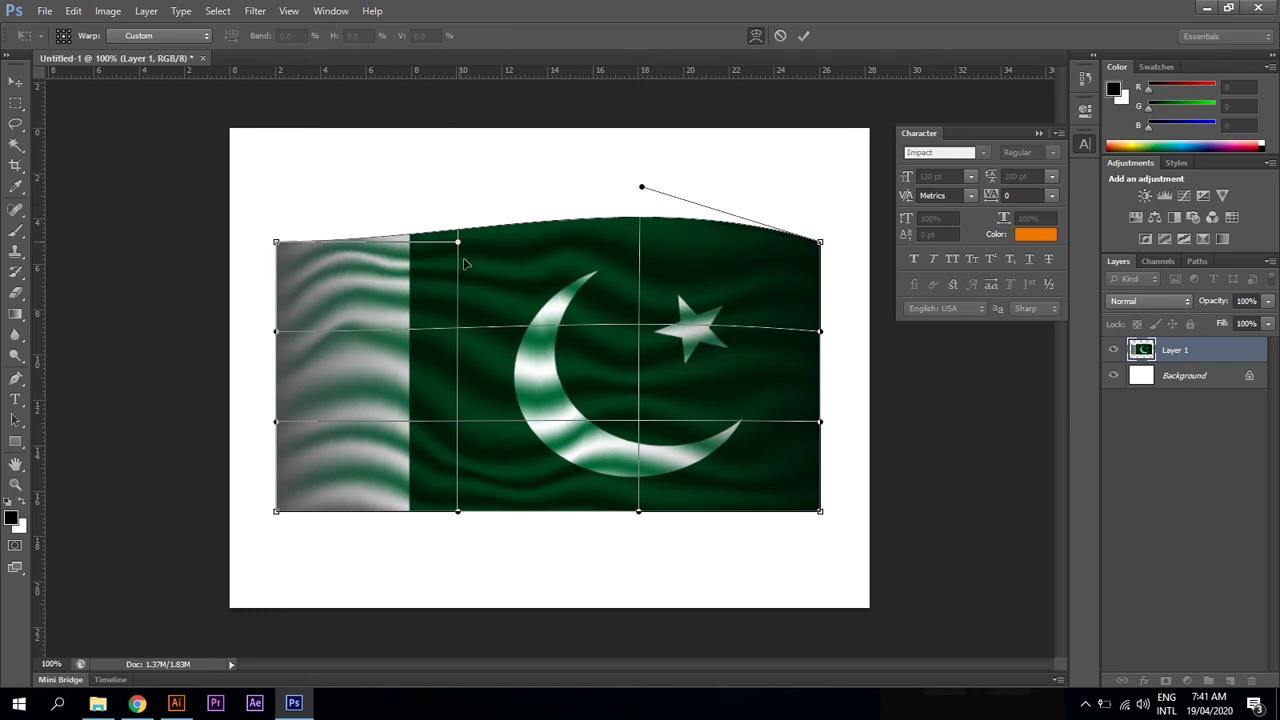
left_click_drag(464, 263, 481, 309)
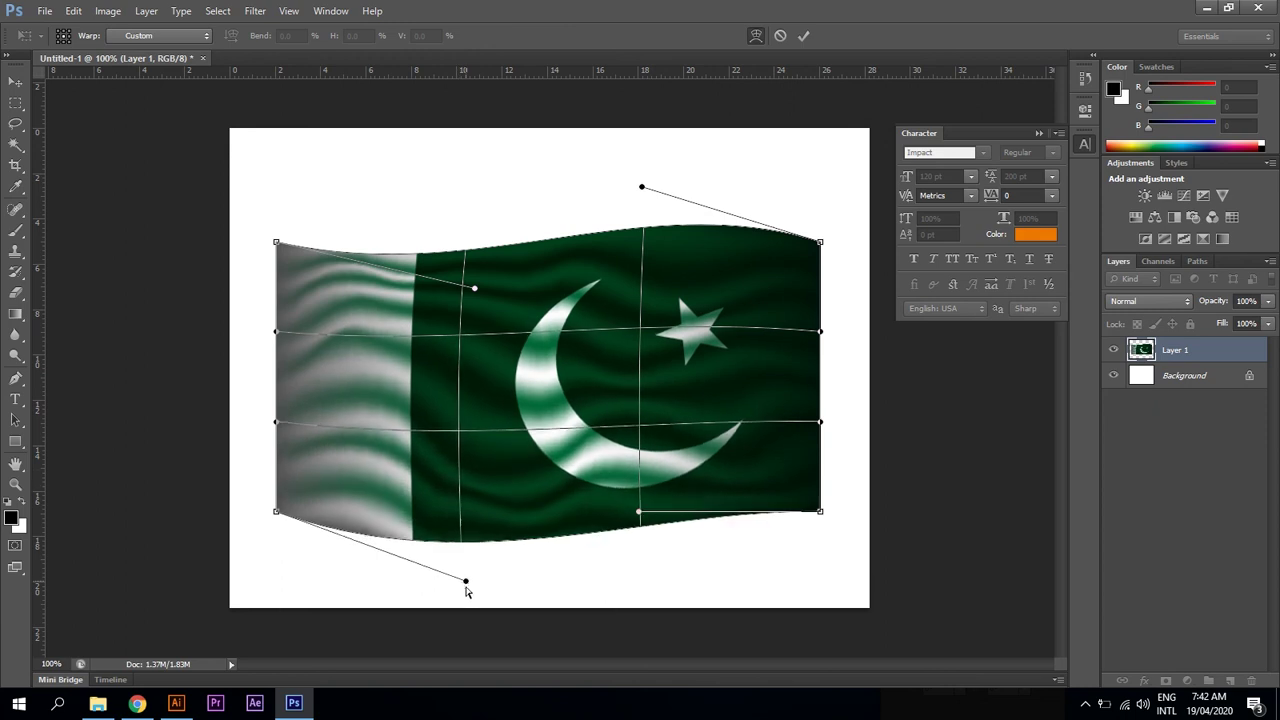
left_click_drag(458, 512, 467, 588)
left_click_drag(638, 514, 645, 473)
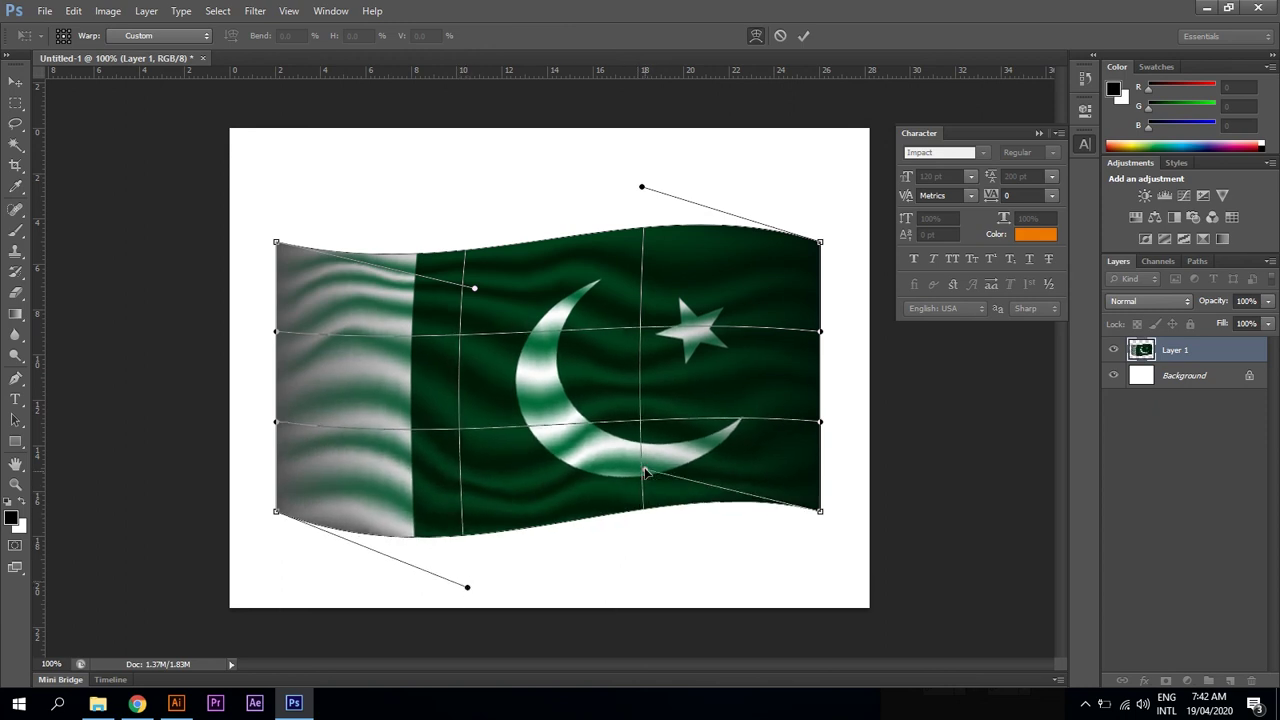
key("Return")
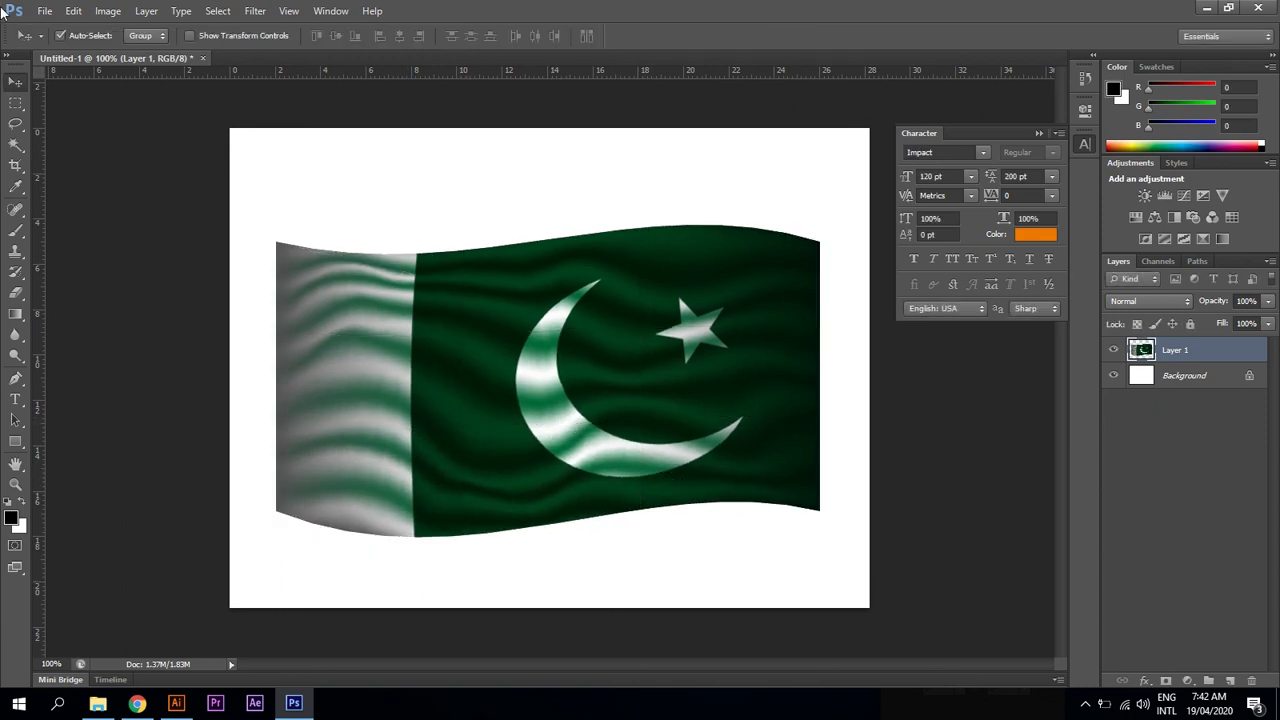
left_click(265, 198)
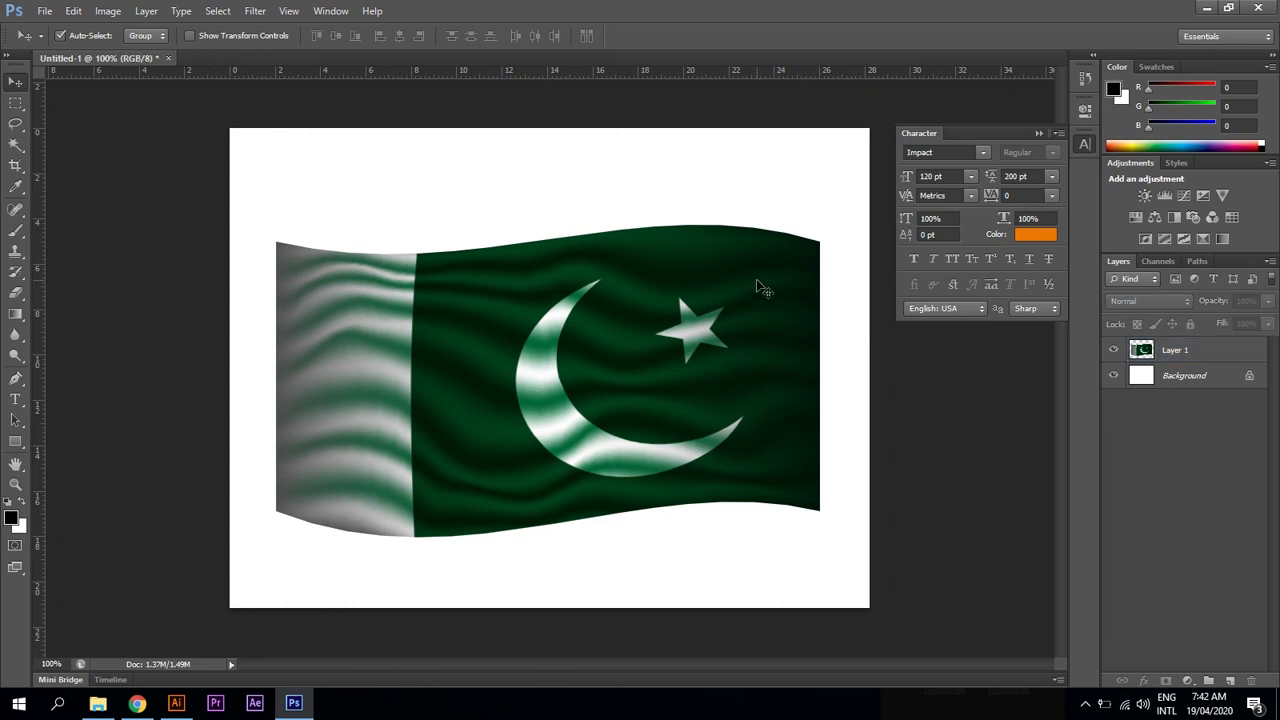